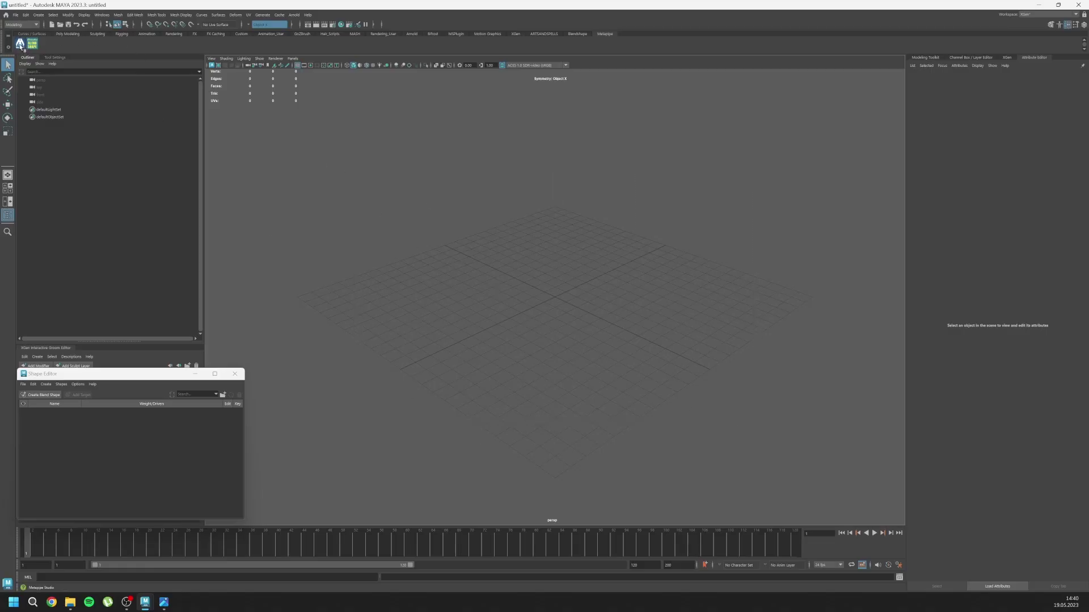
Update MetaPipe Studio for the Chandra metahuman and its Chandra.dna file, and open the DNA Viewer
drag(0, 152, 203, 138)
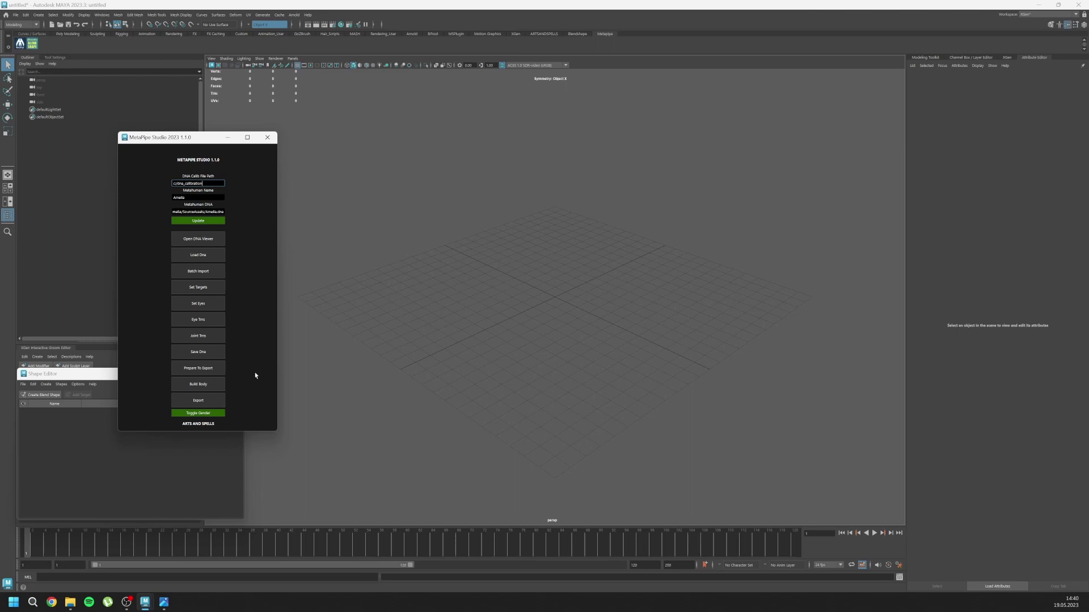
drag(181, 138, 108, 140)
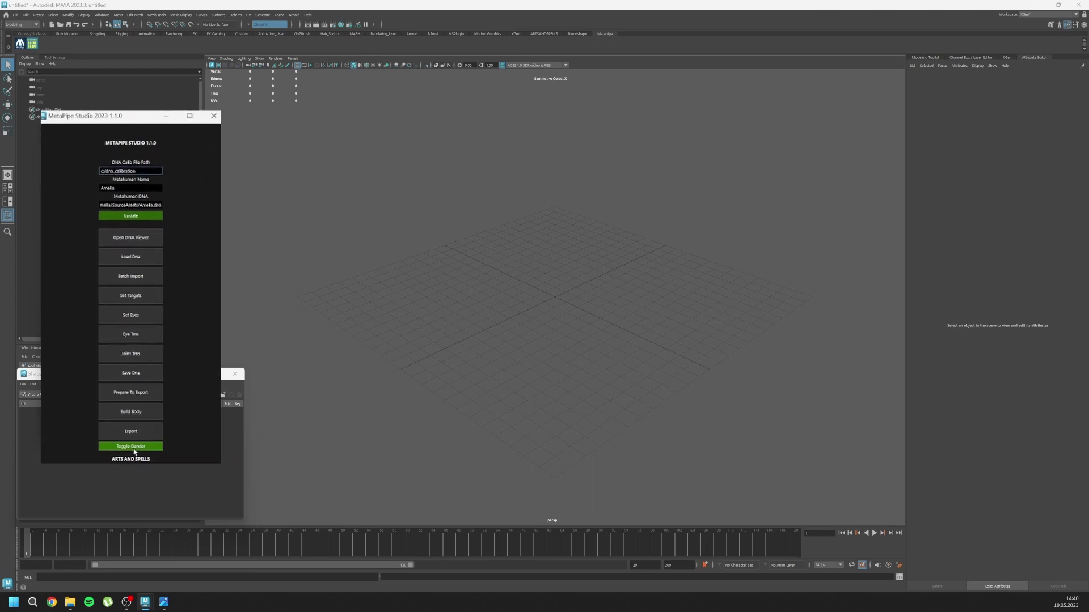
click(146, 508)
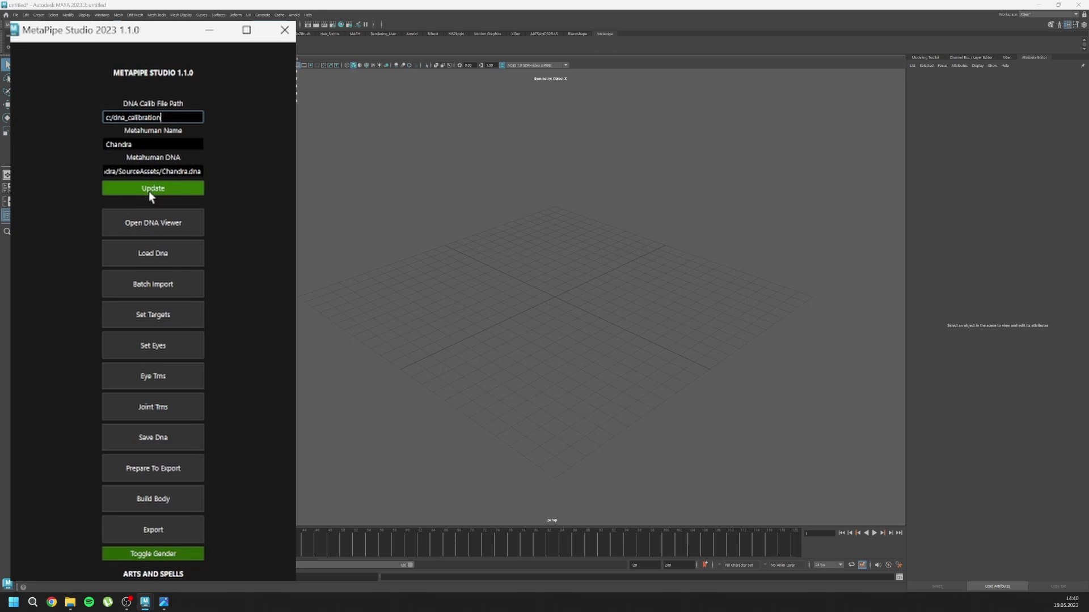
click(146, 226)
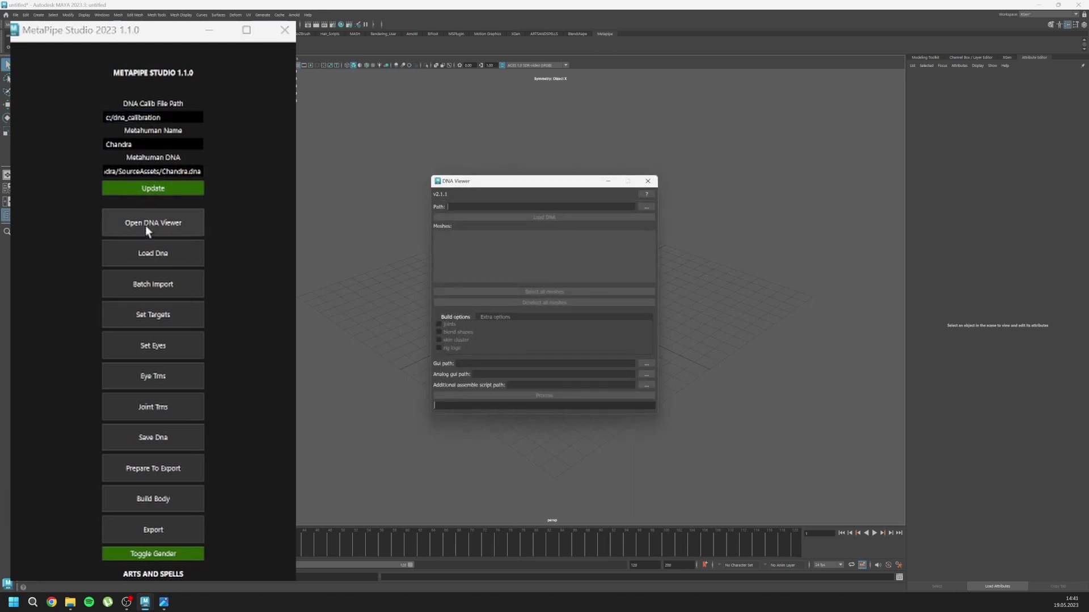
Load Chandra.dna into the DNA Viewer with the LOD 0 meshes and the joints, blend shapes and skin cluster build options enabled
triple_click(191, 171)
click(440, 333)
click(439, 340)
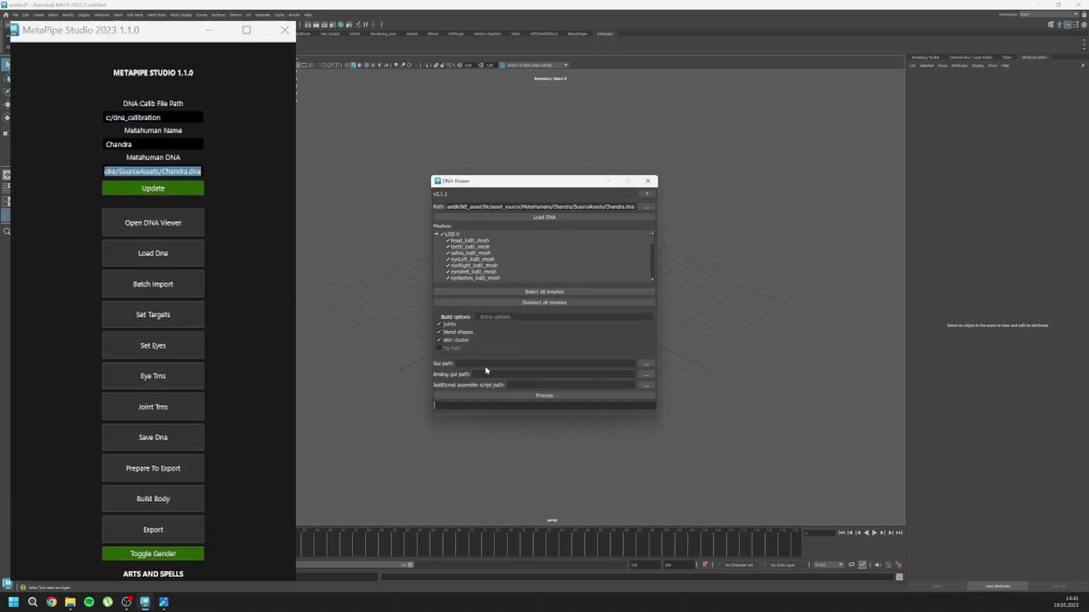
Set the gui path to gui.ma, the analog gui path to analog_gui.ma and the additional assemble script to additional_assemble_script.py from C:/dna_calibration/data
click(499, 364)
text(C:/dna_calibration/data/gui.ma)
click(647, 375)
double_click(530, 294)
click(646, 386)
double_click(545, 295)
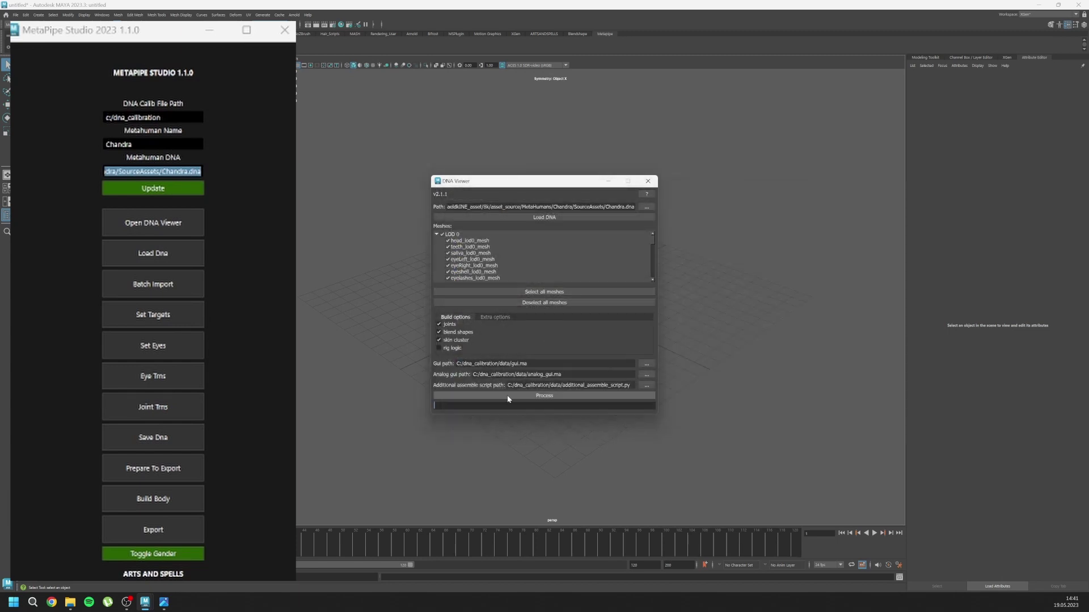
Process the DNA to build Chandra's head meshes, joints and face control boards in the scene
click(508, 397)
click(541, 308)
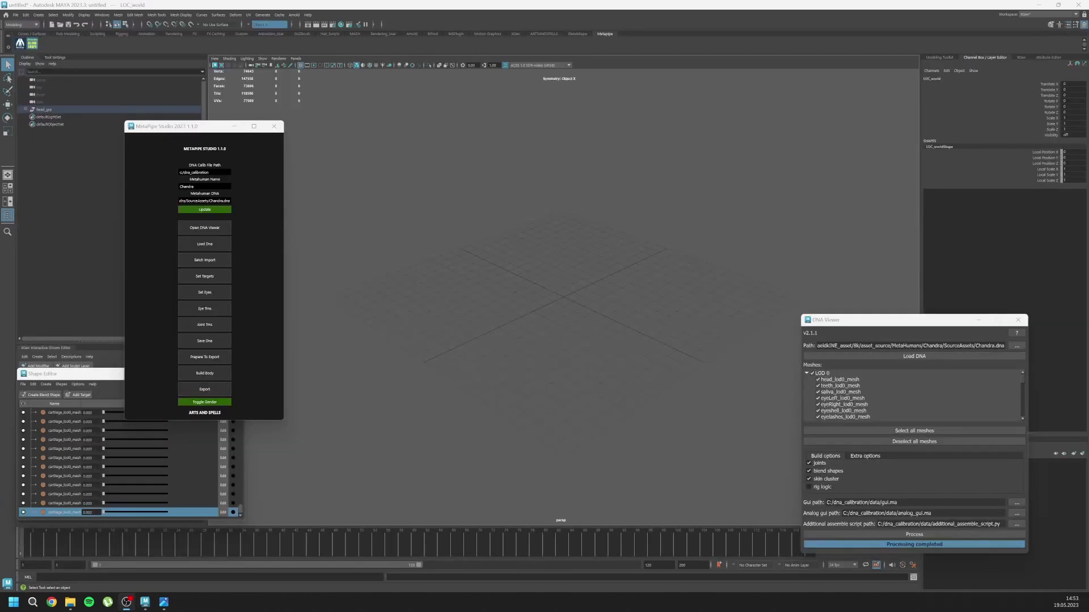
scroll(509, 284, down, 3)
alt+middle_drag(508, 284, 518, 440)
scroll(518, 316, down, 3)
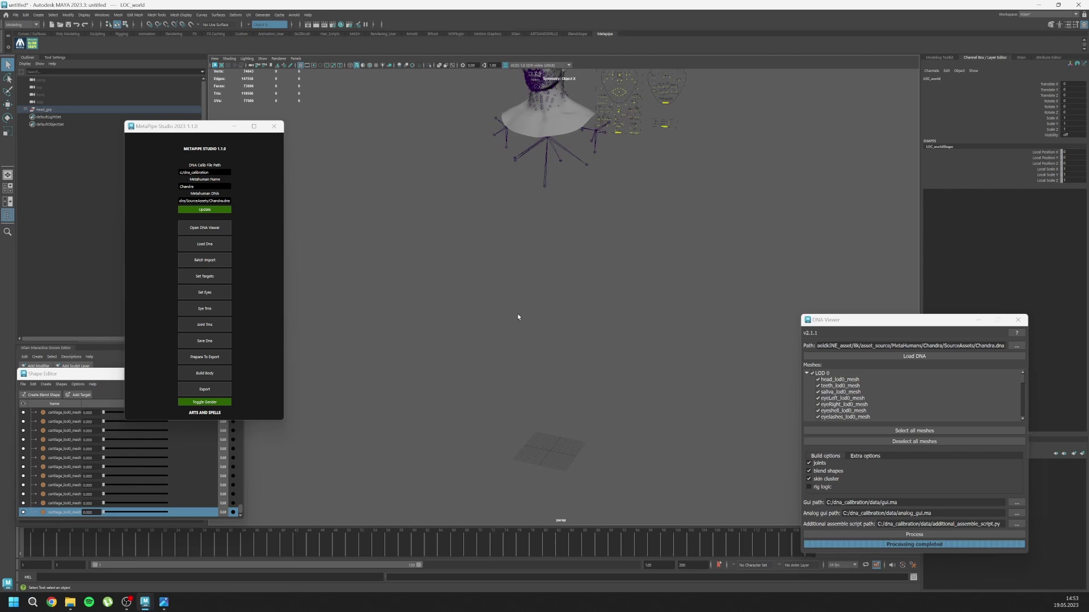
alt+middle_drag(518, 316, 522, 406)
scroll(522, 407, up, 2)
alt+drag(522, 403, 410, 325)
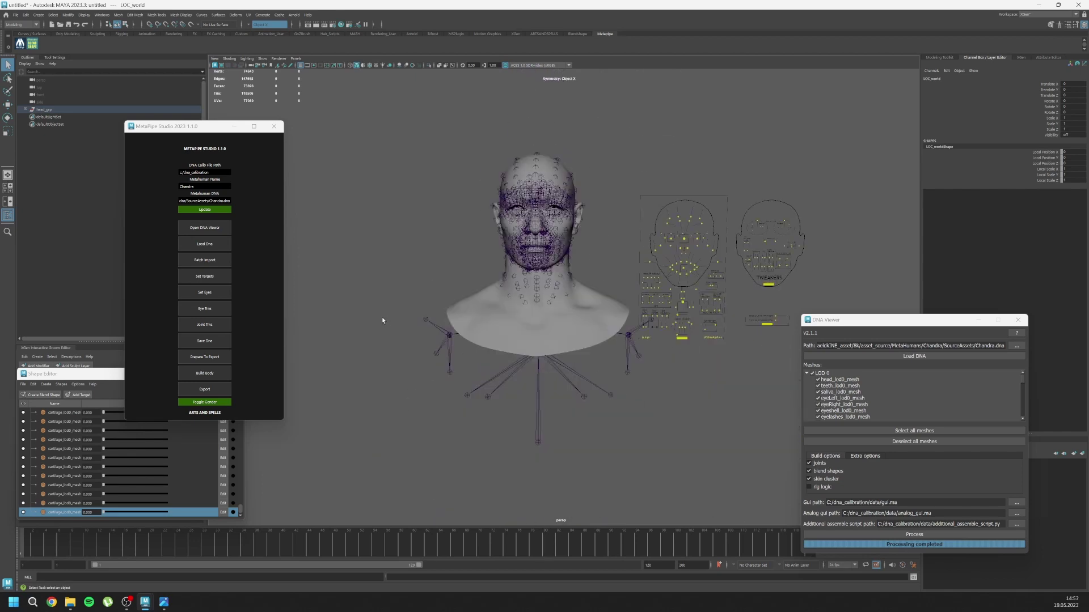
Load the DNA in MetaPipe Studio and batch import MetaCreature.obj, MetaTeeth.obj, CreatureeyeLeft.obj and CreatureeyeRight.obj
click(205, 244)
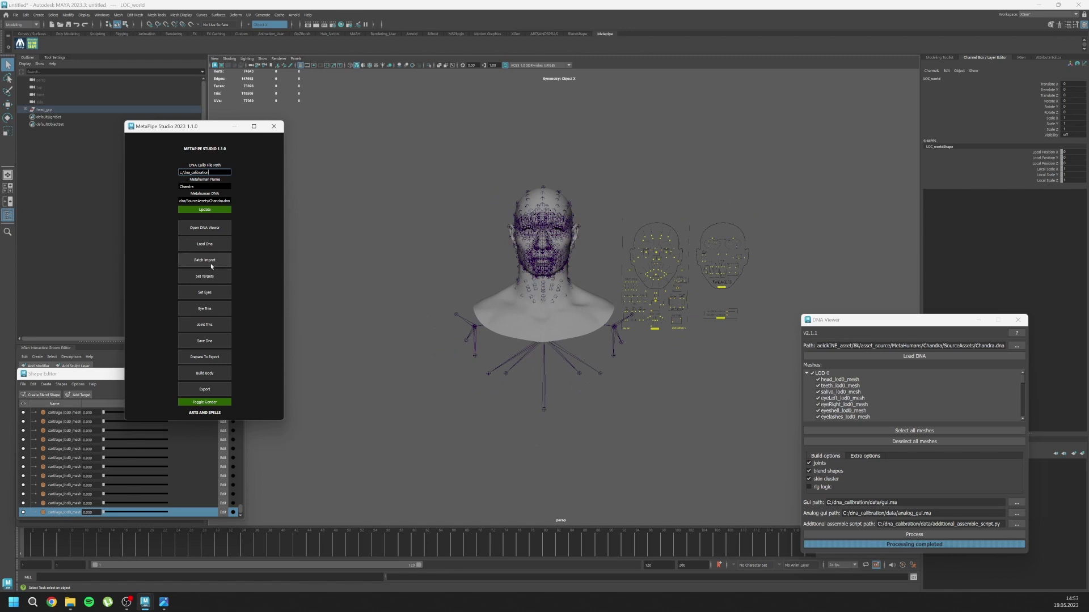
click(209, 262)
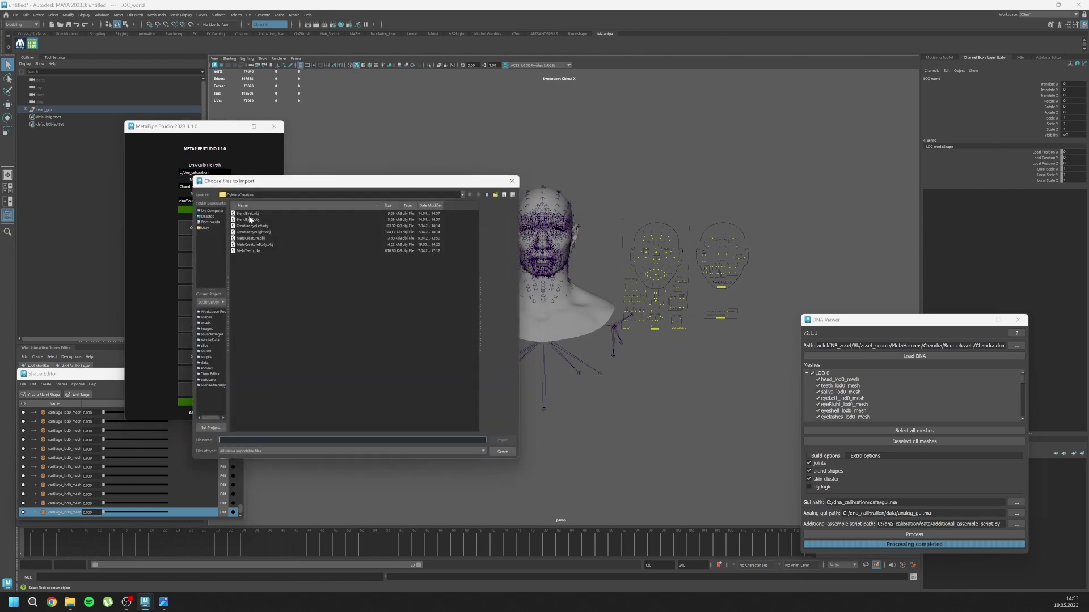
click(250, 238)
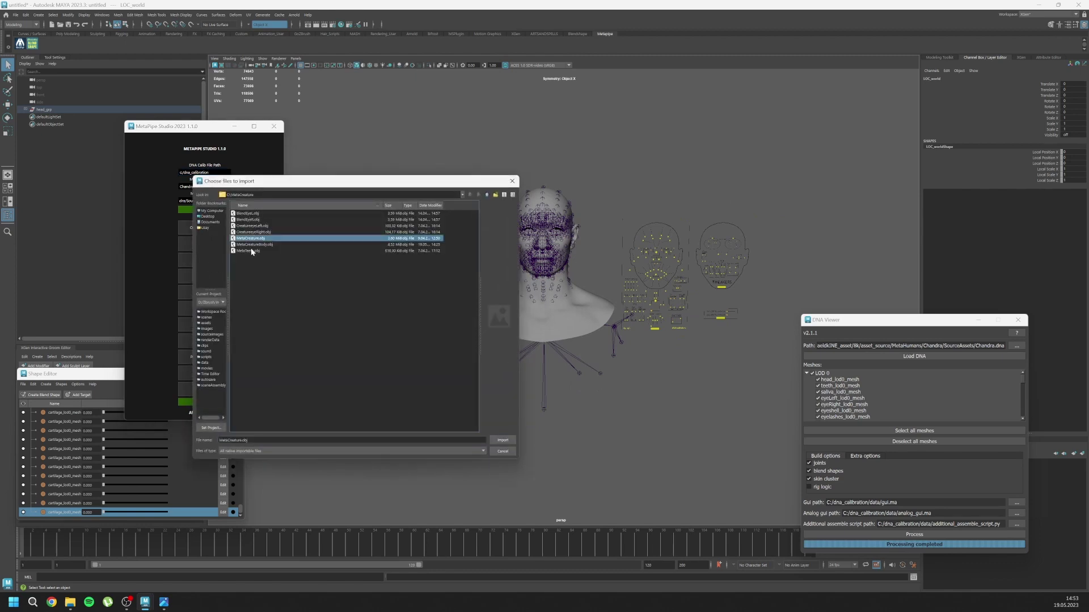
ctrl+click(251, 251)
ctrl+click(250, 226)
ctrl+click(251, 232)
click(503, 440)
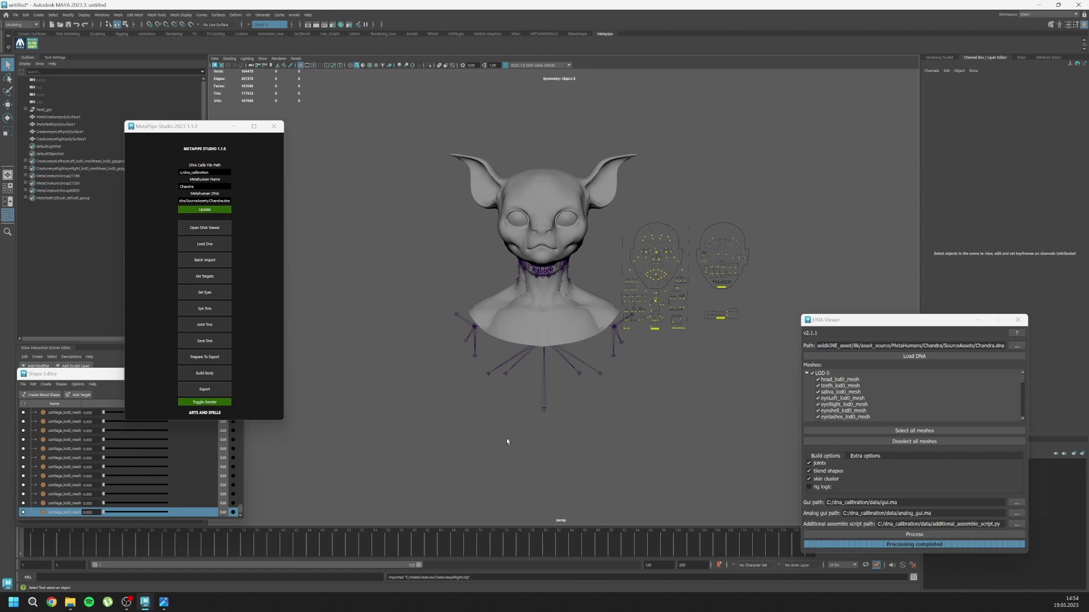
Set the imported MetaCreature mesh as the target shape of the metahuman head, and set the imported creature eyes
alt+drag(454, 311, 479, 346)
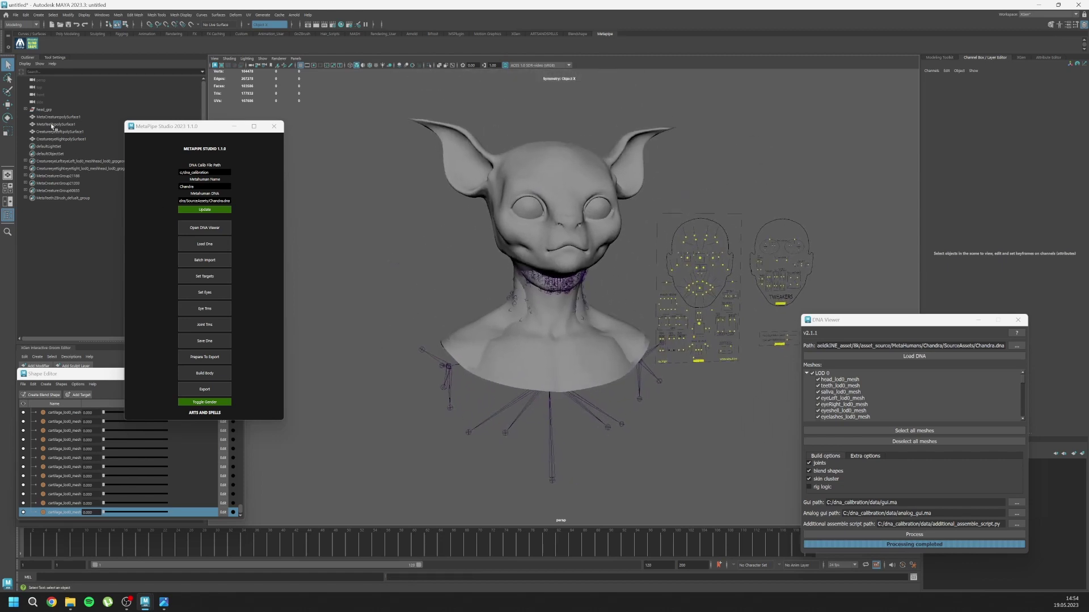
click(52, 118)
click(480, 321)
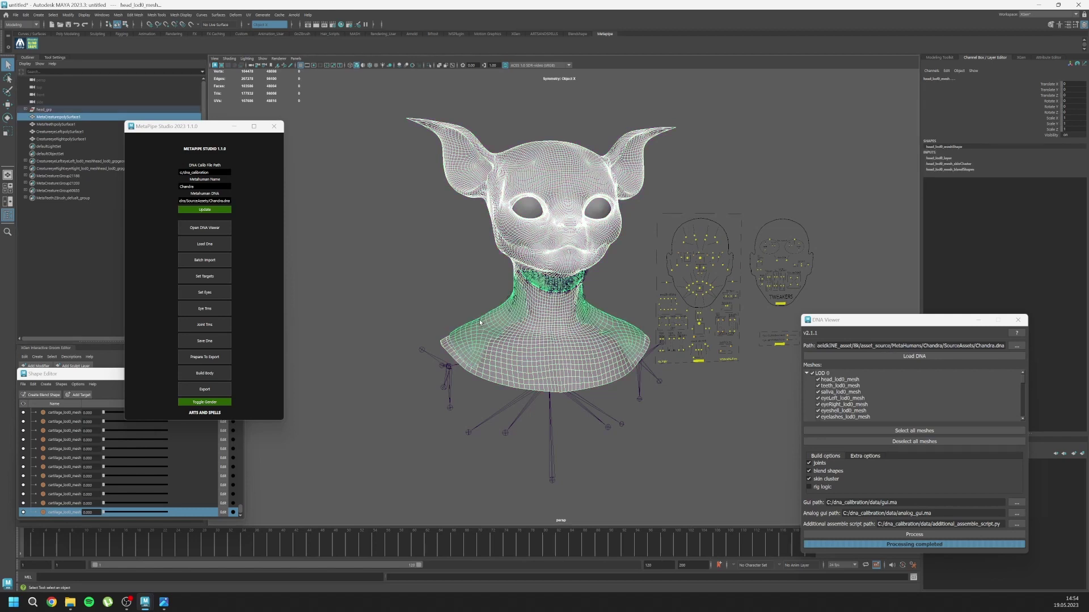
click(204, 292)
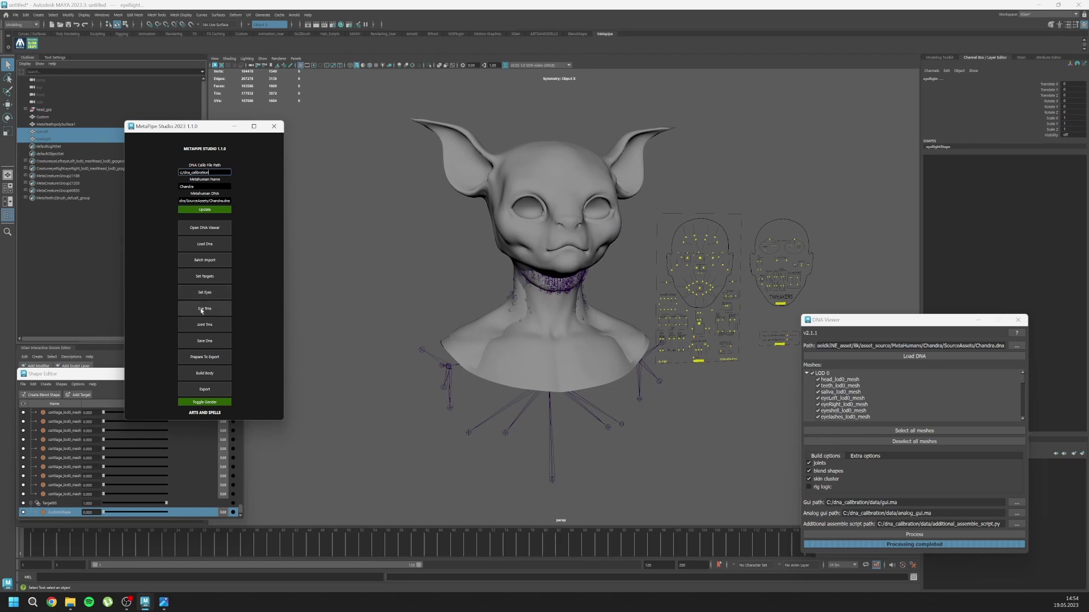
Locate the FACIAL_L_Eye and FACIAL_R_Eye joints under FACIAL_C_FacialRoot in the spine_04 hierarchy and select both
click(26, 109)
click(30, 131)
click(34, 139)
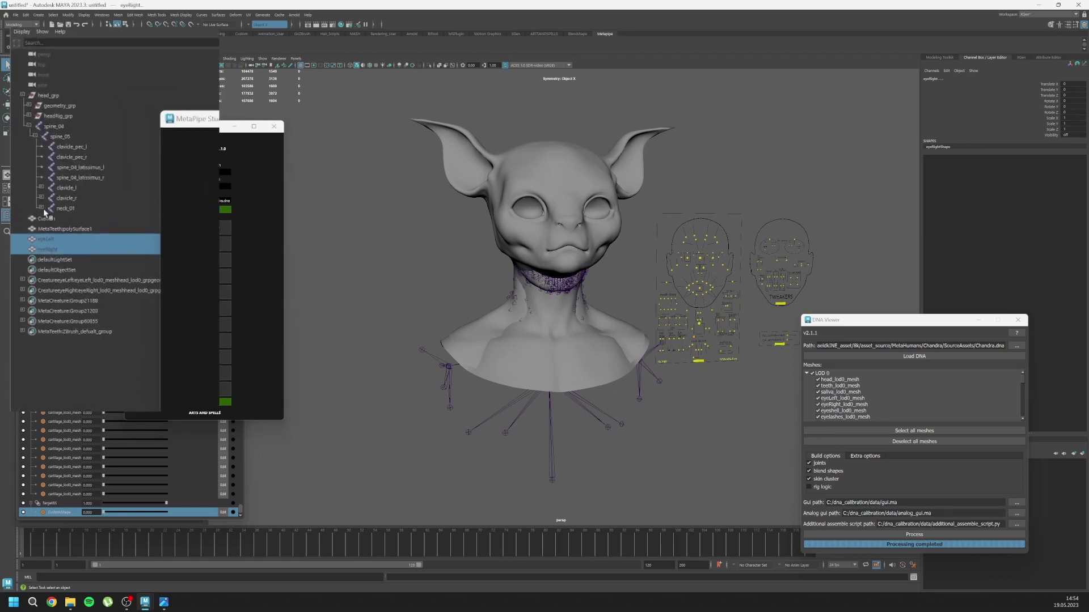
click(40, 191)
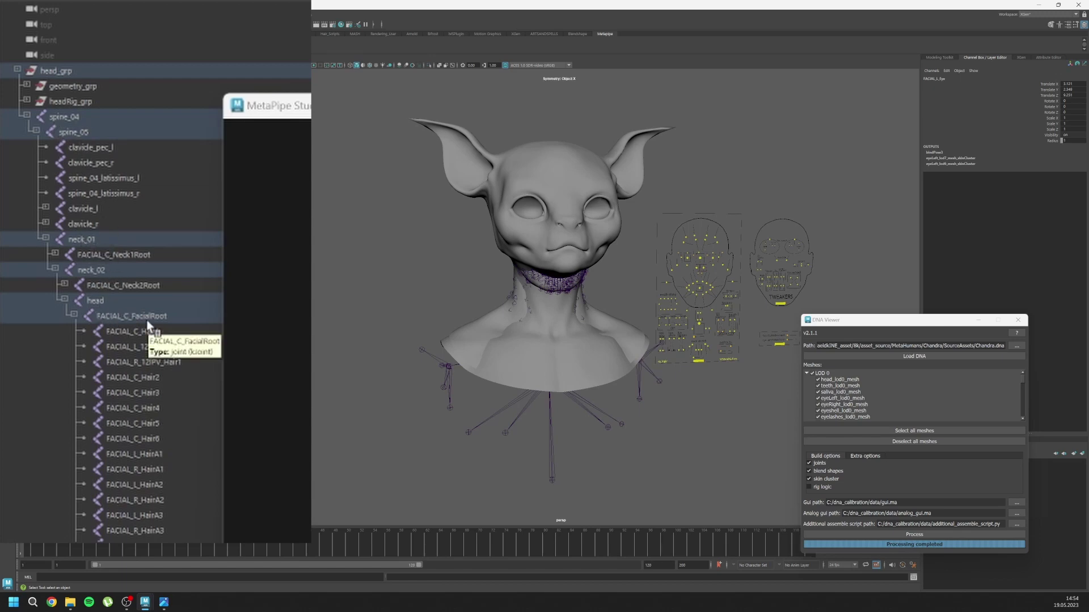
scroll(147, 321, down, 20)
scroll(149, 327, down, 3)
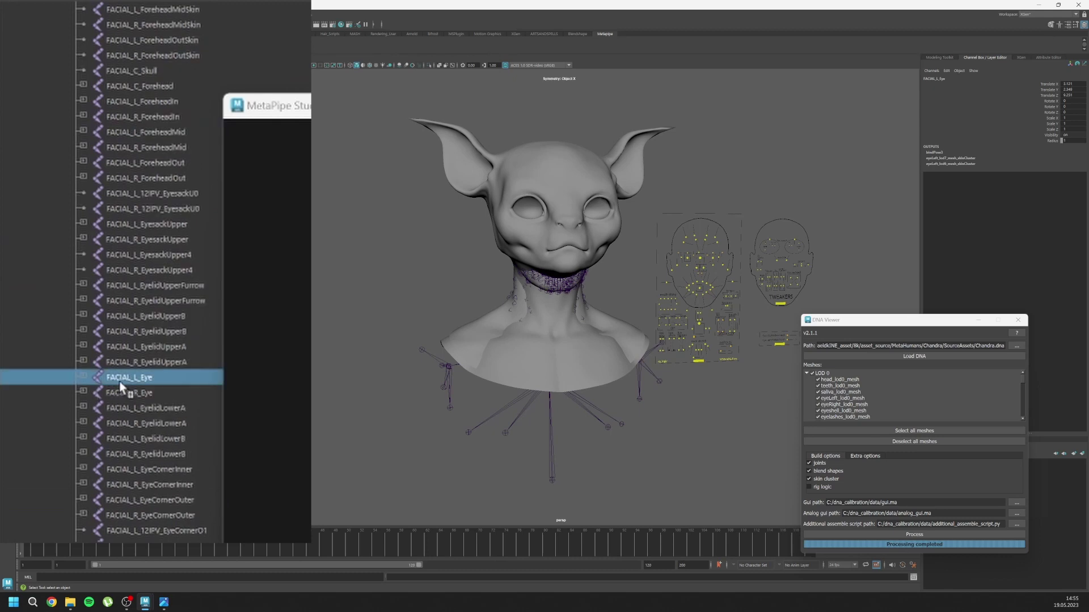
ctrl+click(127, 394)
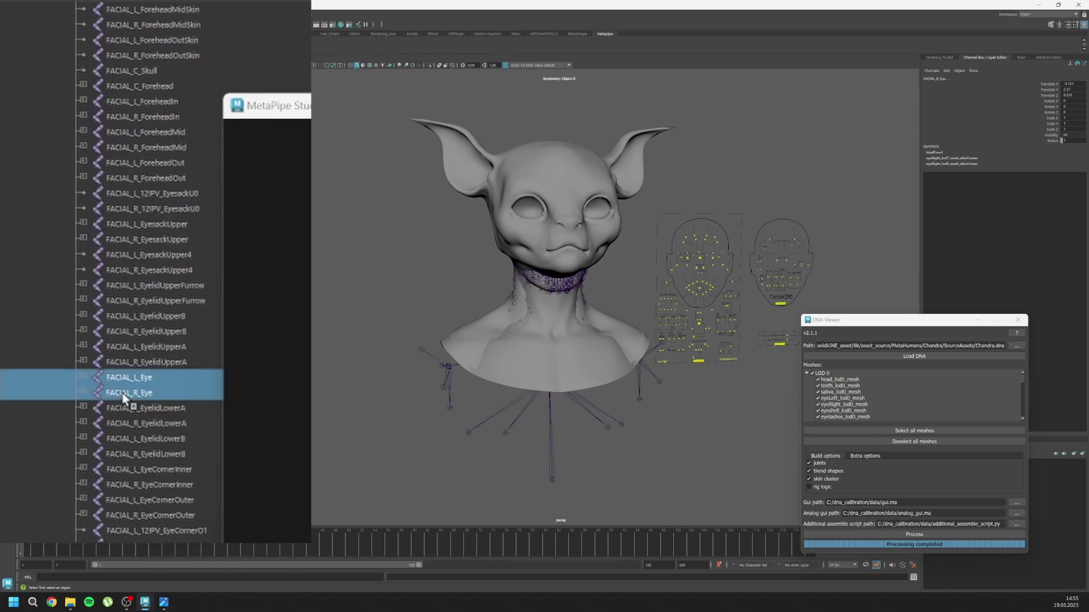
scroll(140, 314, down, 3)
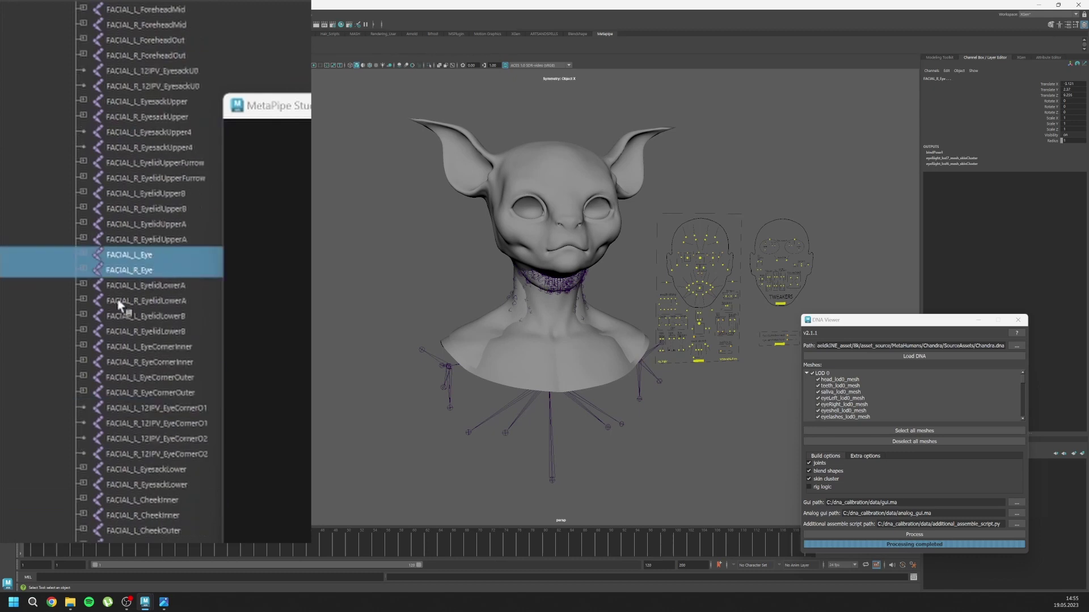
Select eyeLeft_lod0_mesh and eyeRight_lod0_mesh in head_lod0_grp and run Eye Trns on the eyes
scroll(93, 340, up, 12)
scroll(93, 344, up, 10)
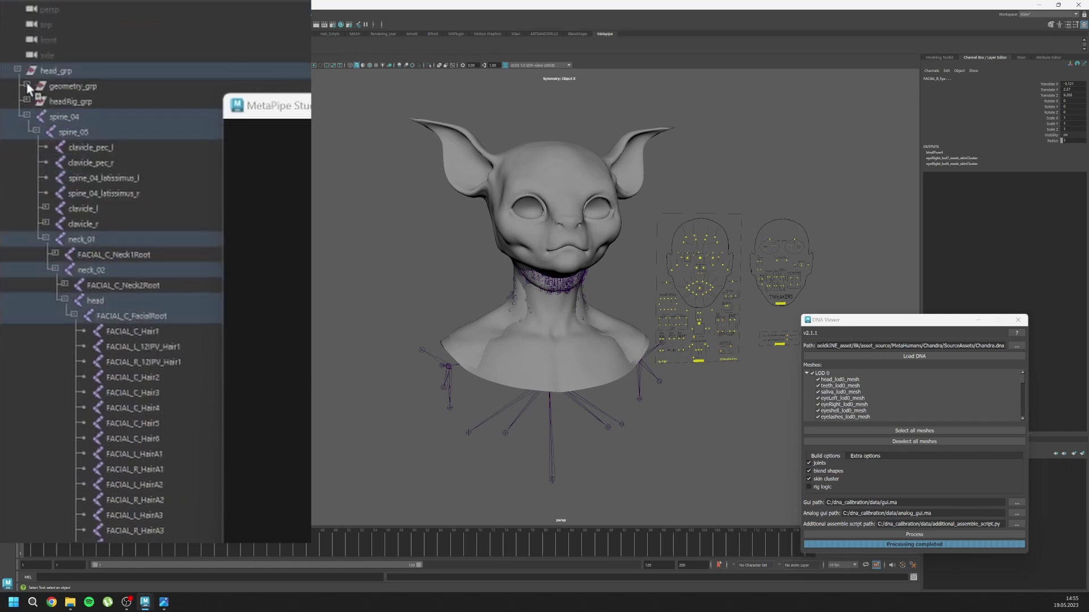
click(27, 84)
click(36, 102)
click(96, 163)
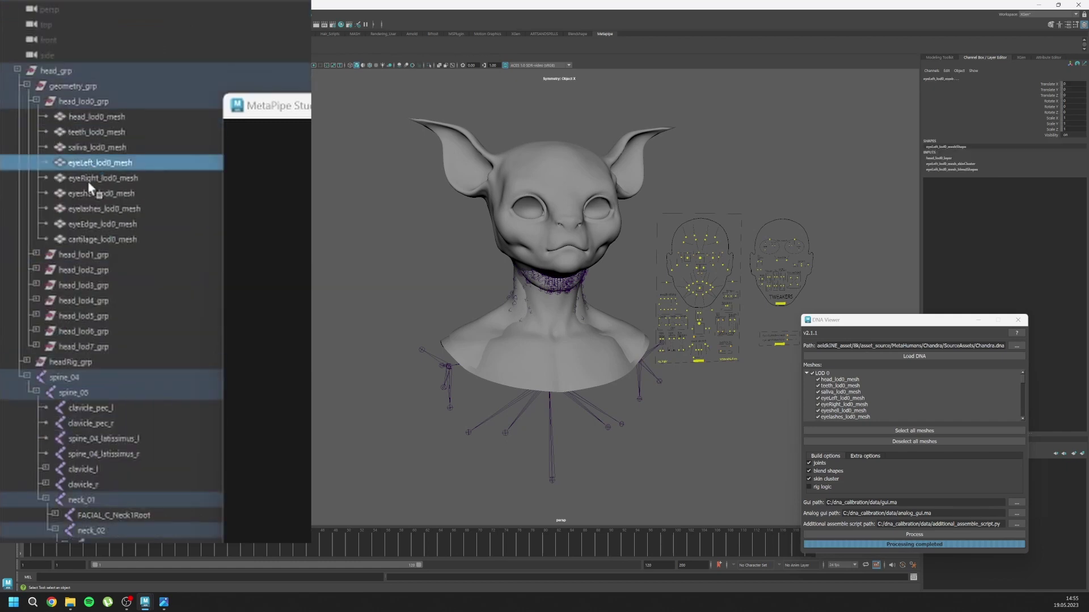
ctrl+click(89, 179)
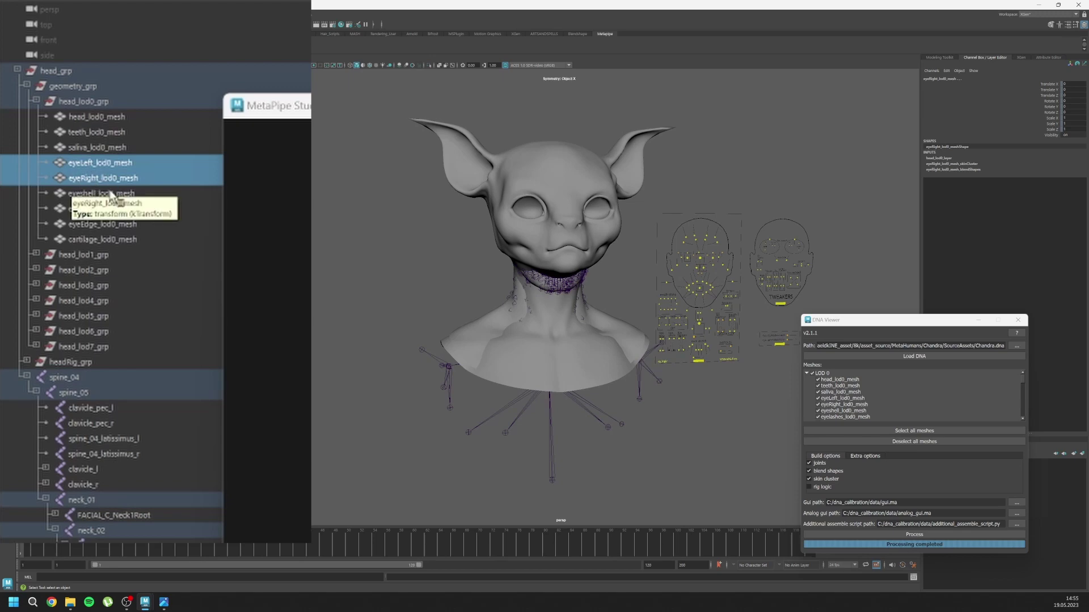
scroll(119, 227, down, 20)
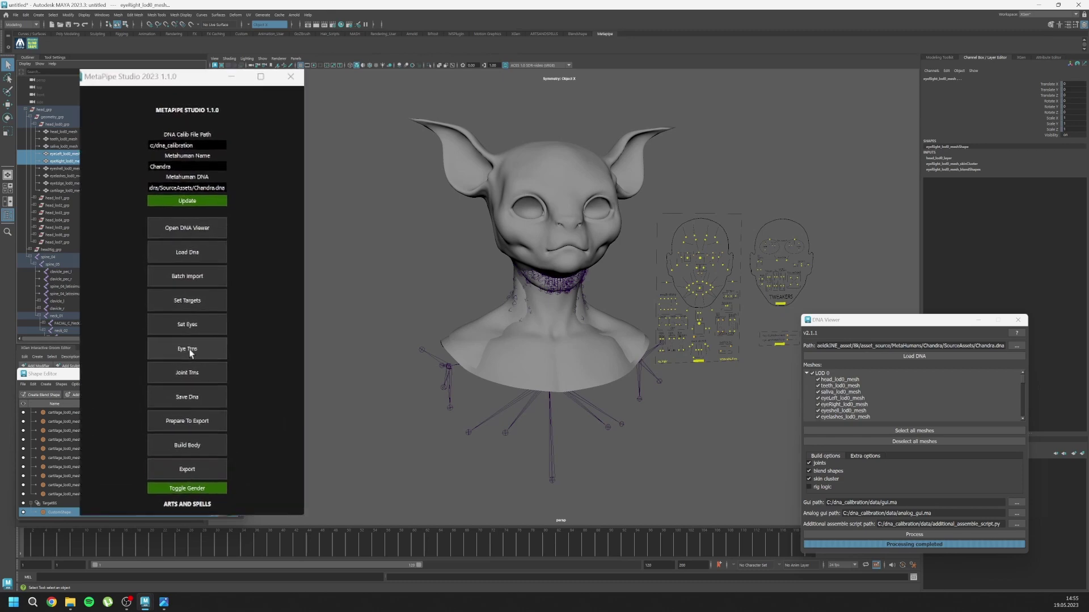
click(191, 353)
Examine how the eye meshes sit in the creature's eye sockets from several angles
scroll(533, 199, up, 8)
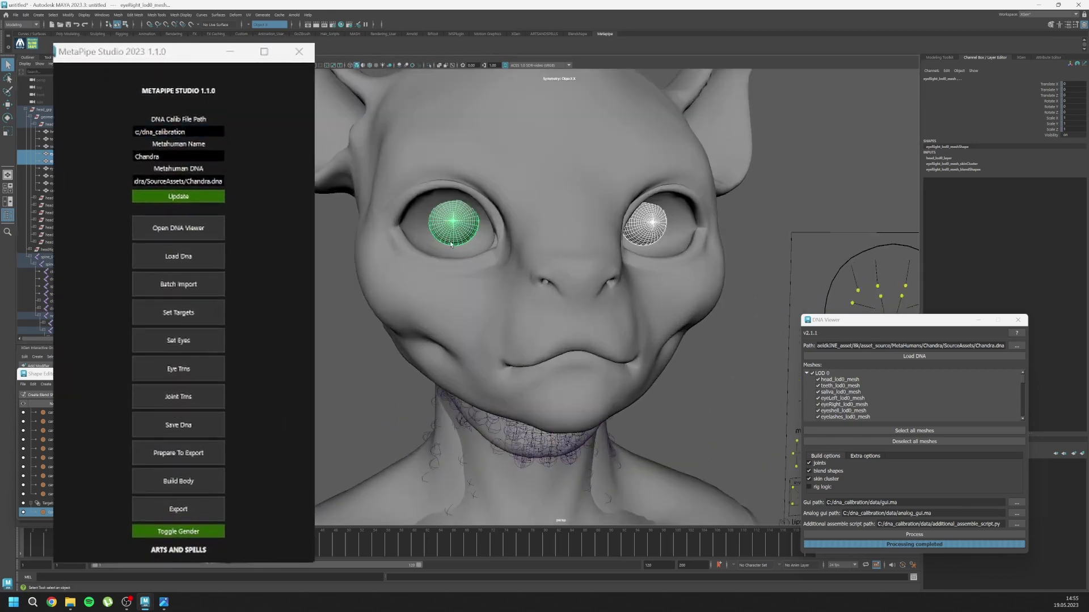
alt+drag(450, 244, 533, 223)
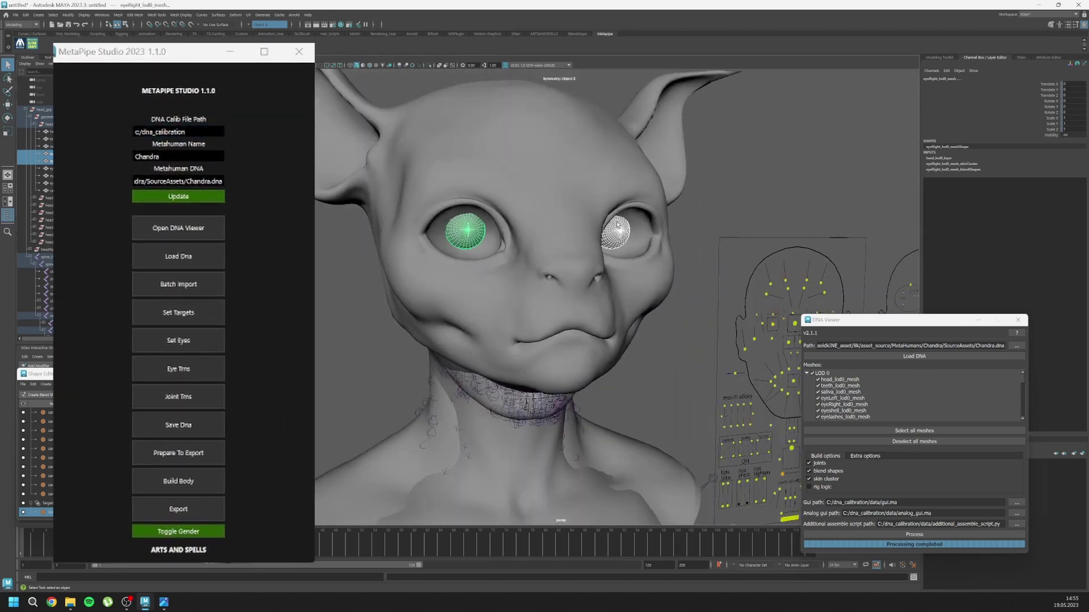
click(450, 272)
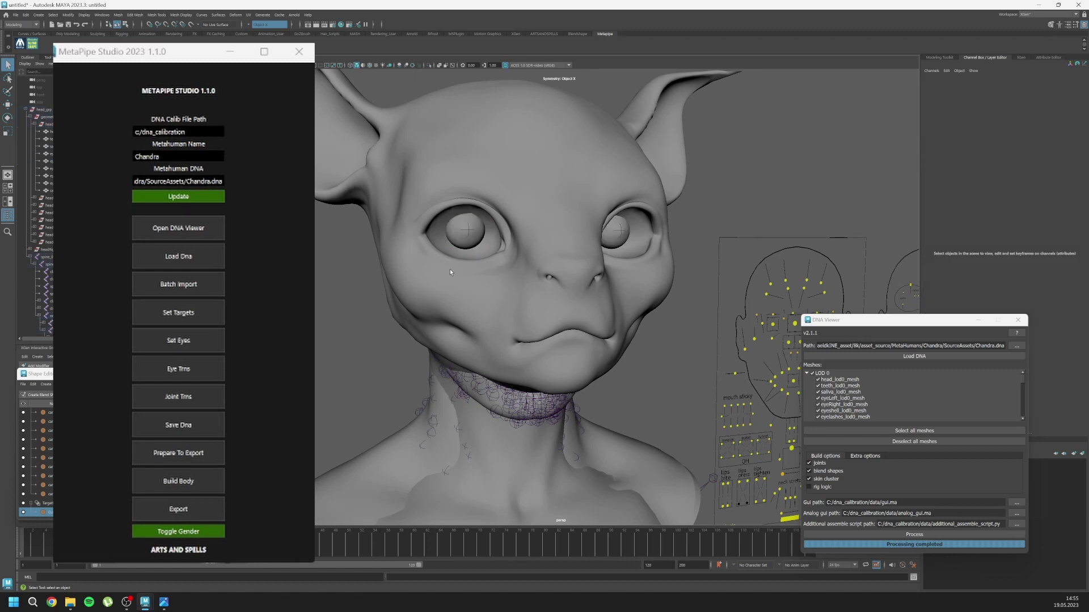
alt+drag(437, 241, 601, 274)
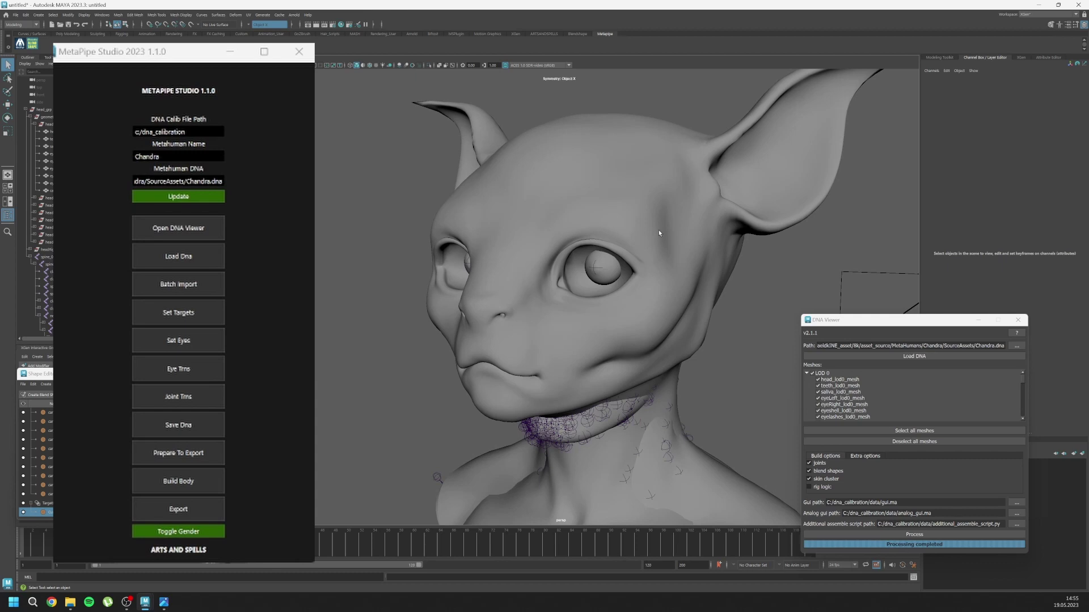
alt+drag(659, 230, 541, 203)
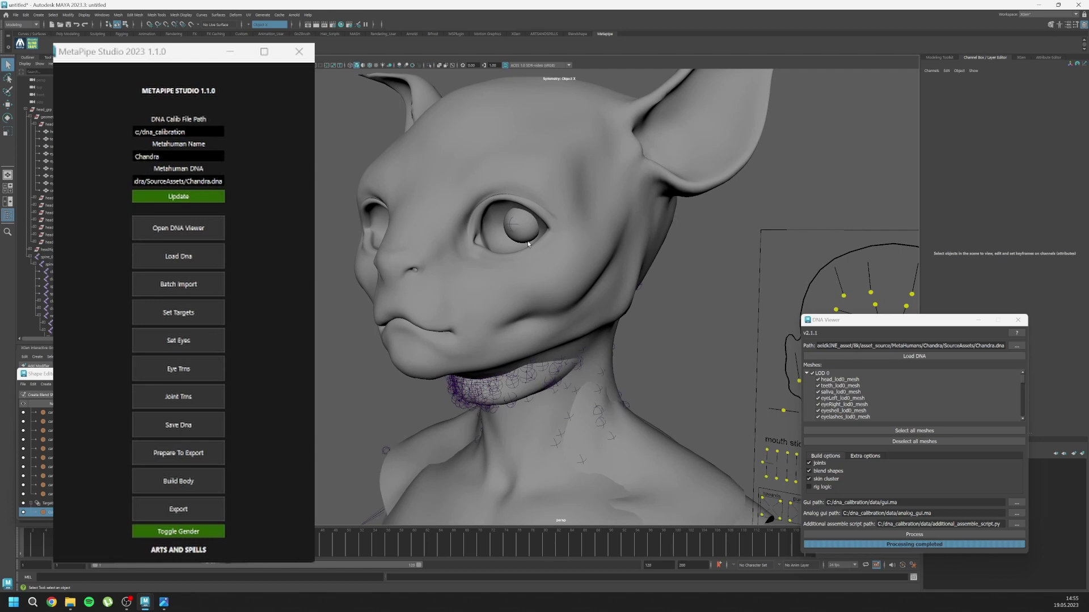
alt+drag(528, 245, 644, 209)
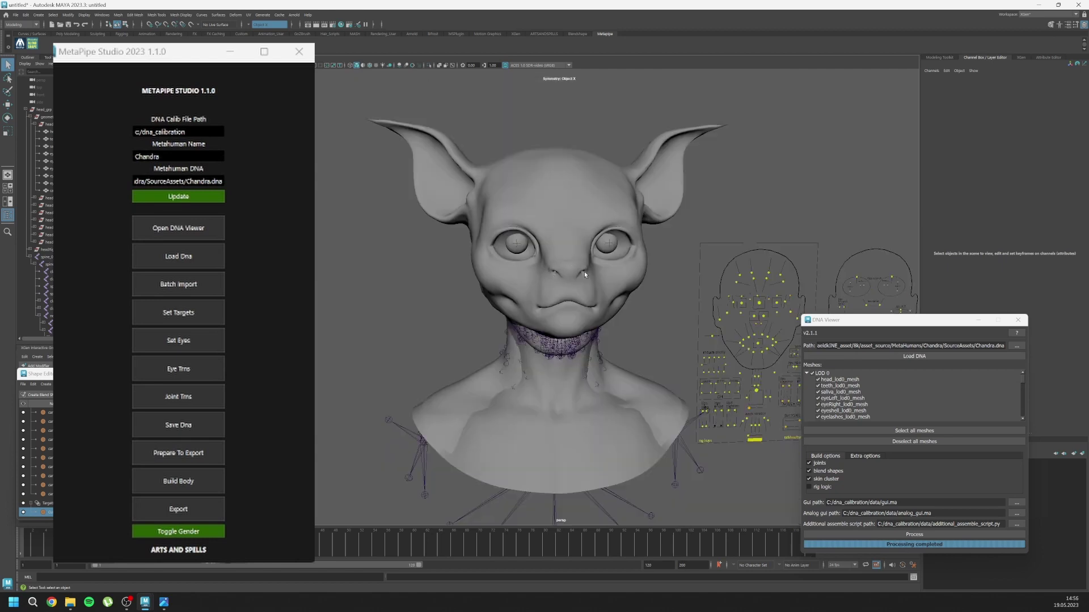
alt+drag(585, 274, 532, 261)
Select head_lod0_mesh and run Joint Trns to fit the facial joints to the creature head
click(465, 265)
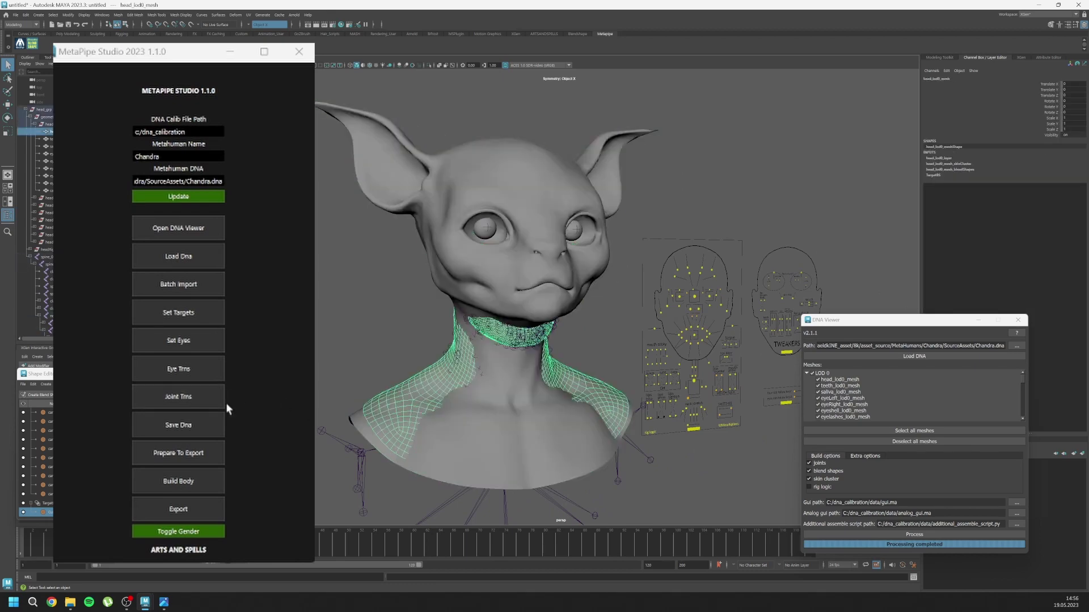
click(189, 399)
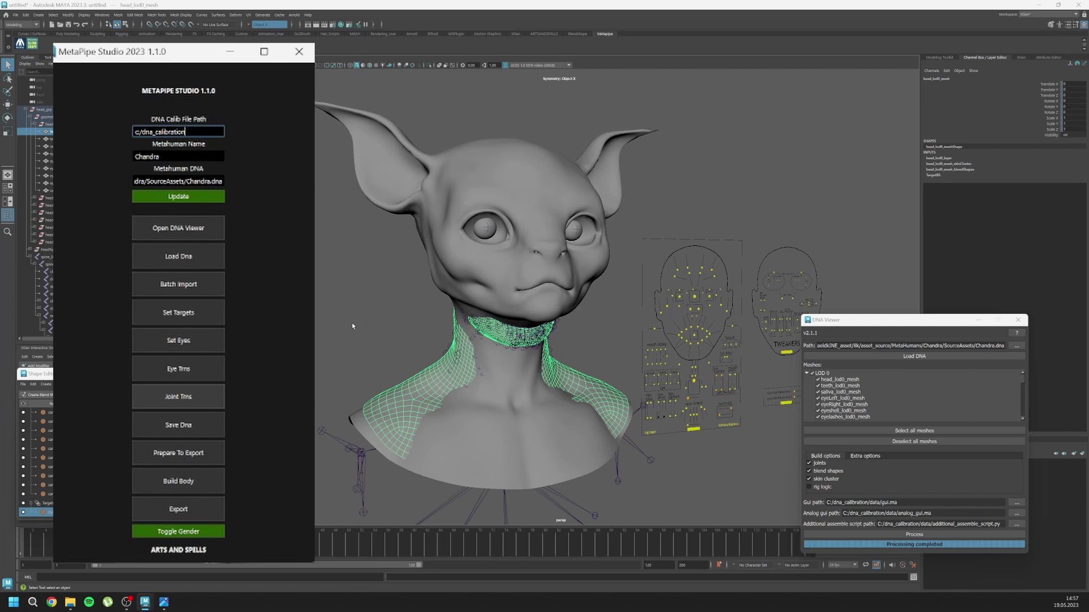
alt+drag(499, 334, 382, 346)
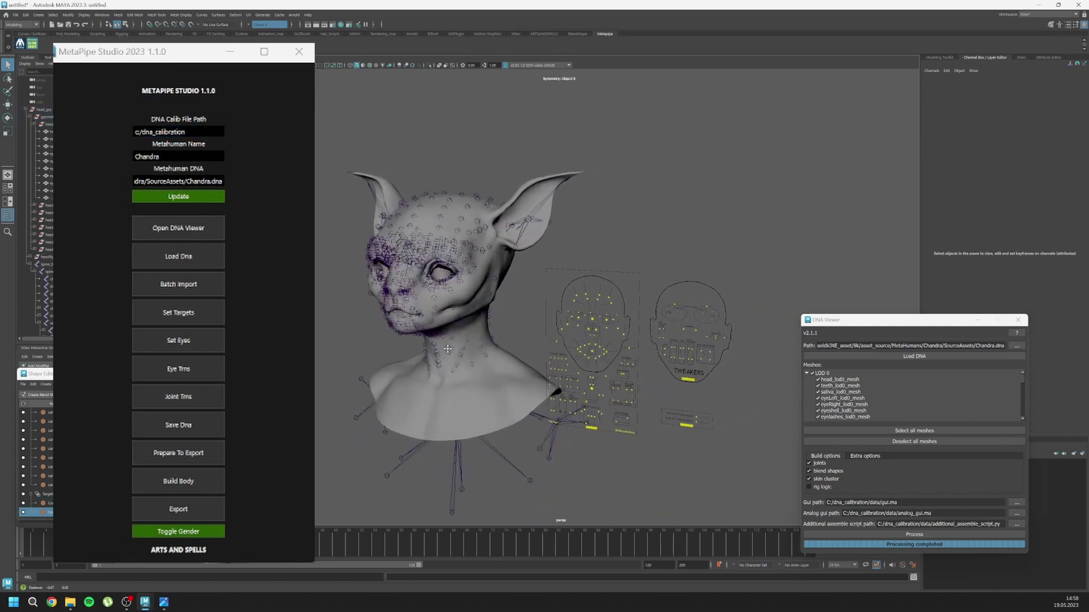
alt+middle_drag(382, 346, 504, 352)
scroll(504, 352, up, 3)
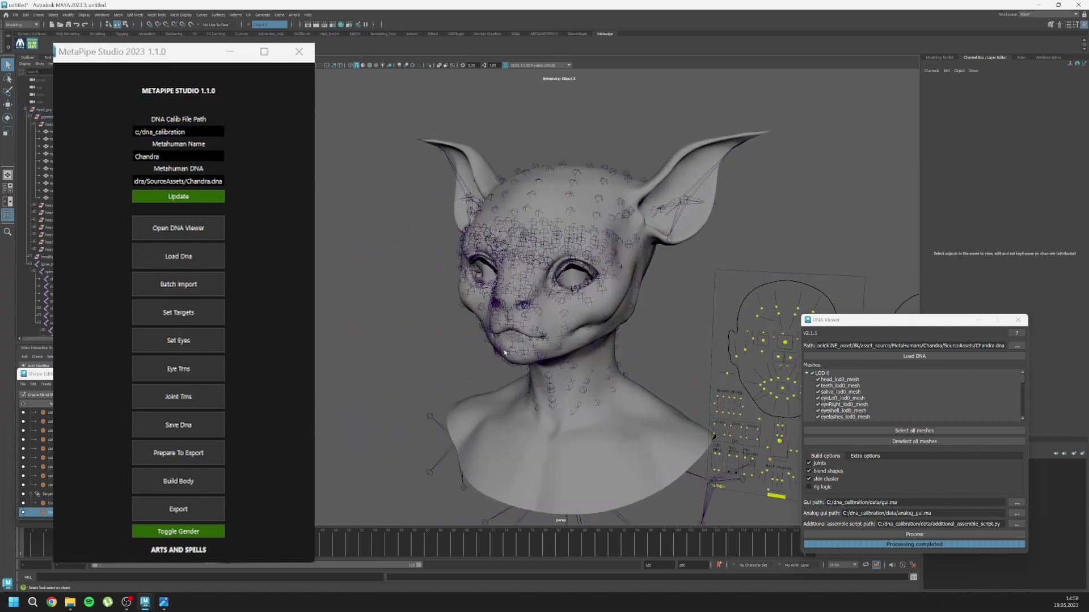
Examine the fitted facial joints across the creature's face and around its eye sockets from several angles
alt+drag(454, 298, 503, 301)
alt+middle_drag(503, 301, 443, 312)
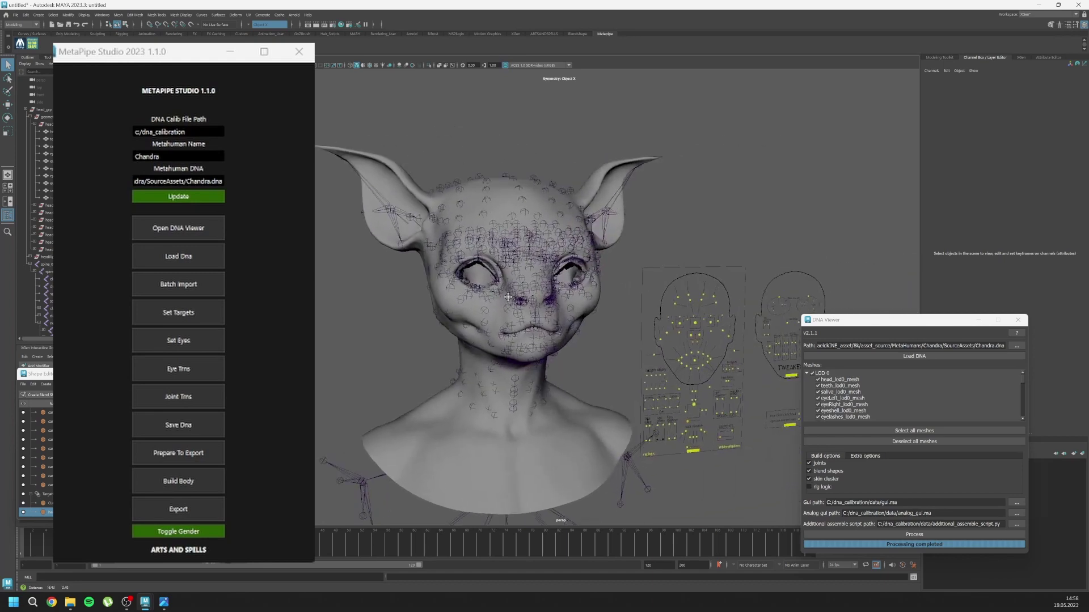
scroll(457, 316, up, 2)
alt+drag(457, 316, 493, 314)
scroll(498, 318, up, 3)
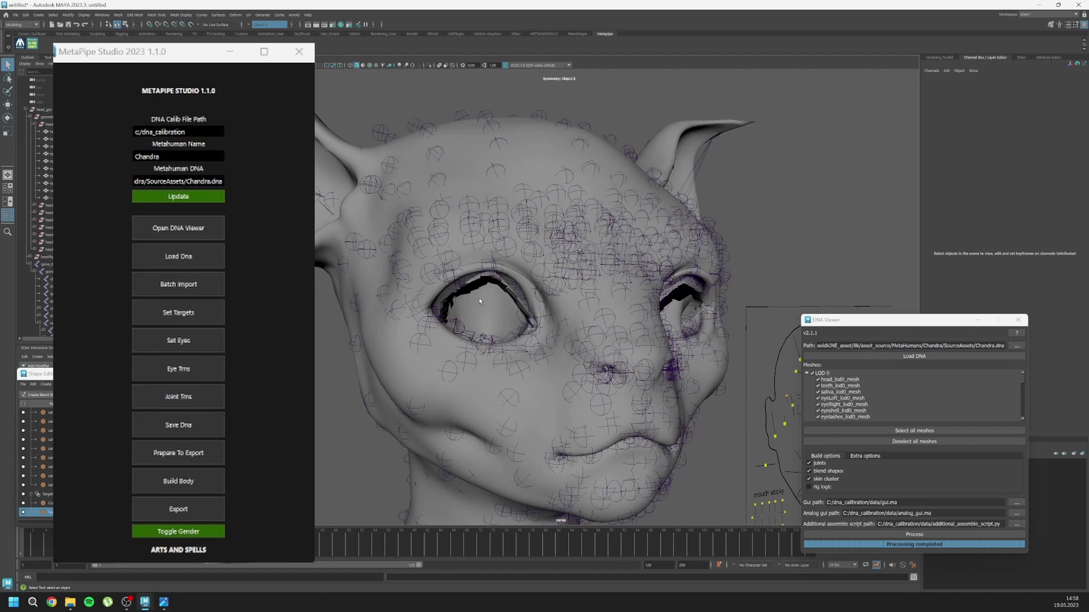
scroll(479, 301, up, 3)
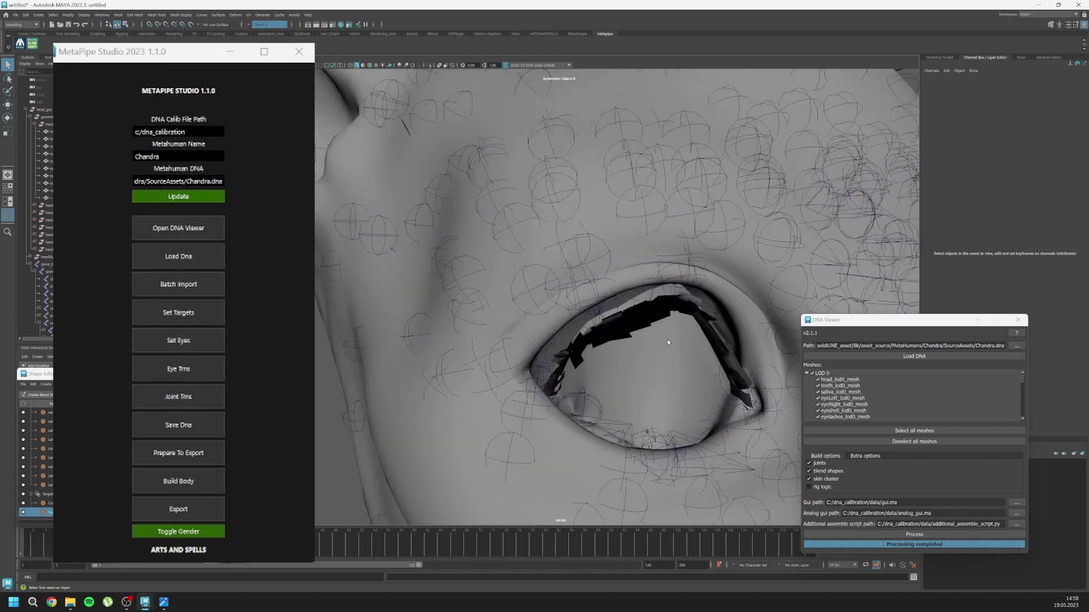
scroll(668, 342, down, 6)
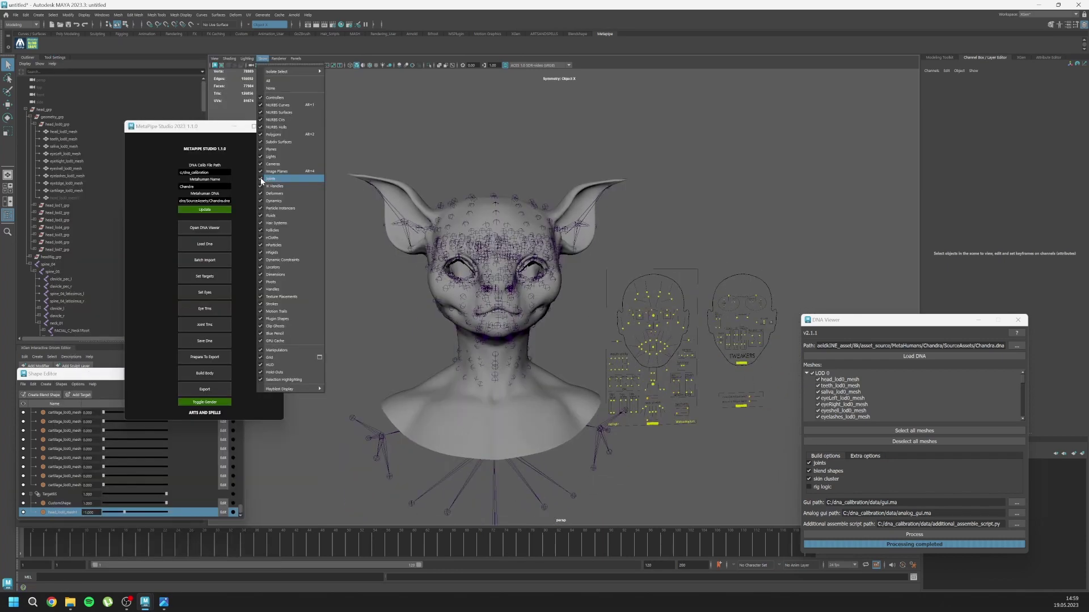
Hide the joints in the viewport so only the creature's surface shows
click(260, 178)
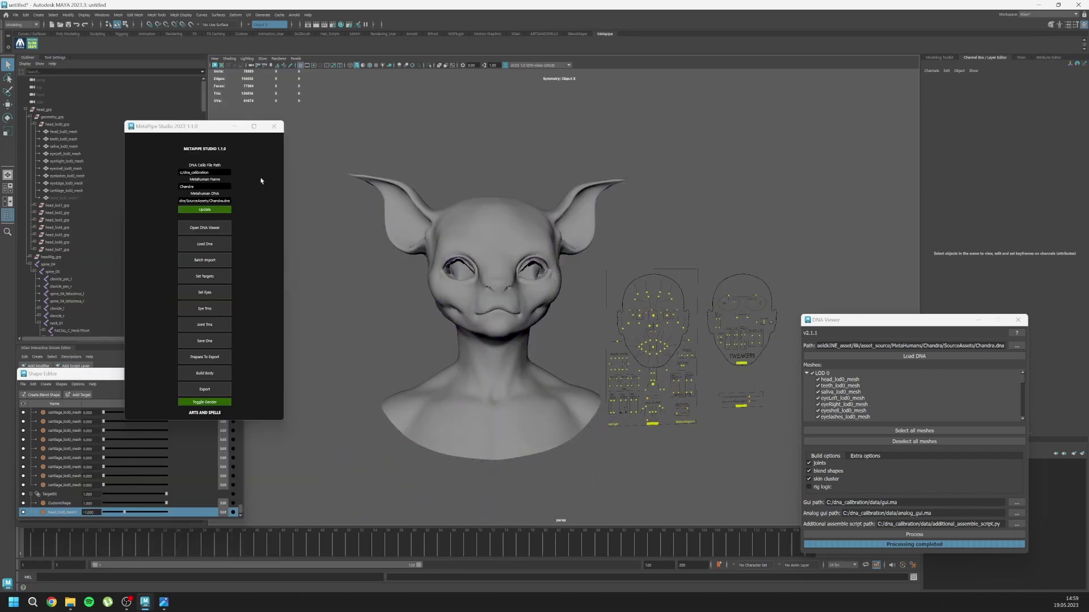
alt+drag(488, 317, 519, 321)
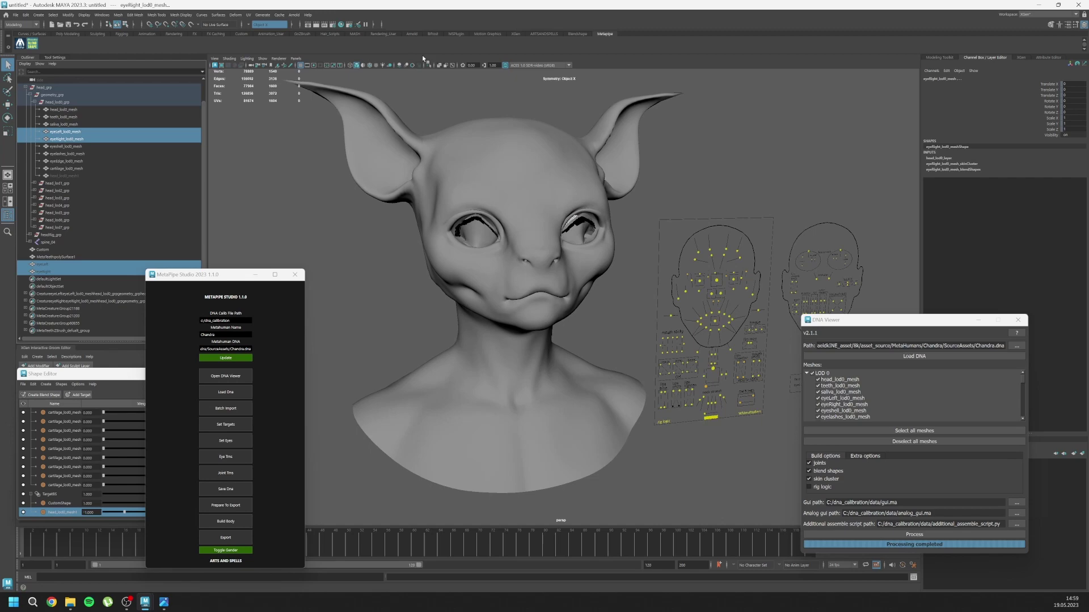
Isolate the DNA and custom eye meshes, and shift the unhidden custom eyeLeft mesh sideways, clear of eyeLeft_lod0_mesh
click(429, 65)
click(52, 263)
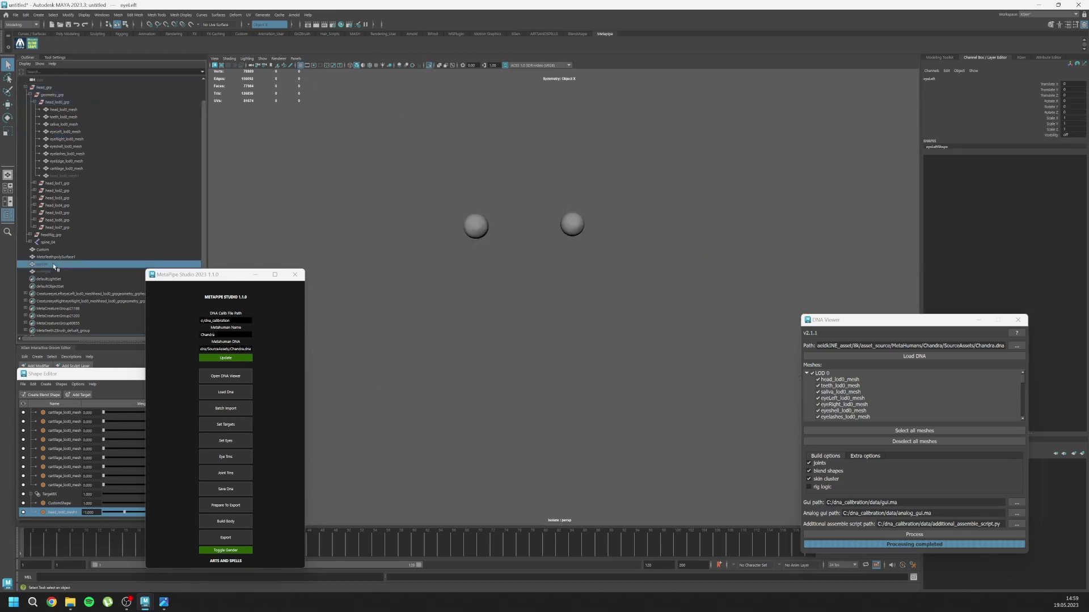
key(shift+h)
scroll(546, 255, up, 4)
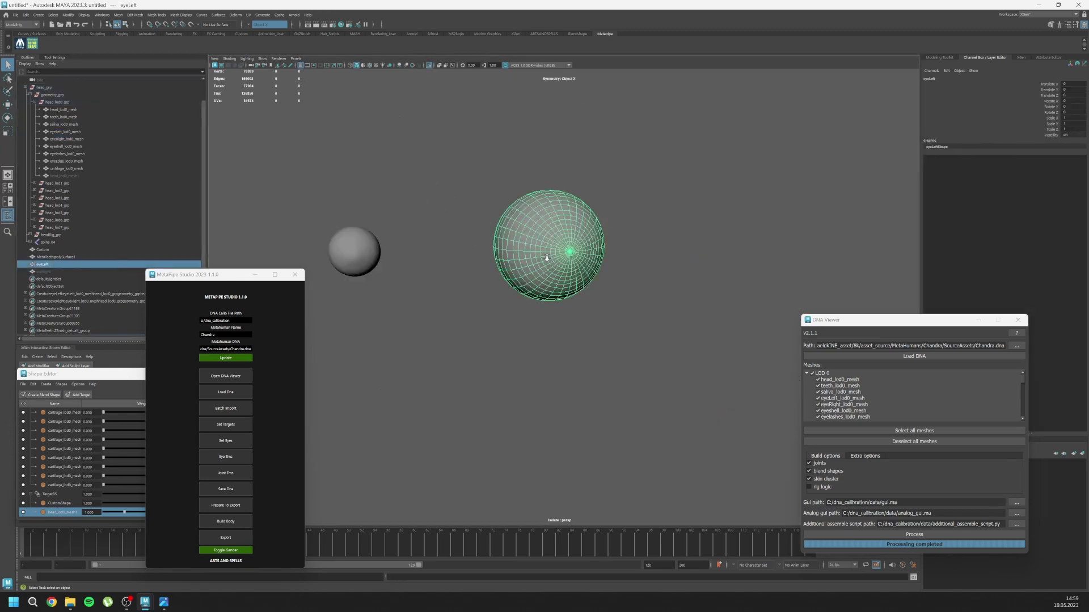
alt+drag(546, 255, 588, 319)
key(w)
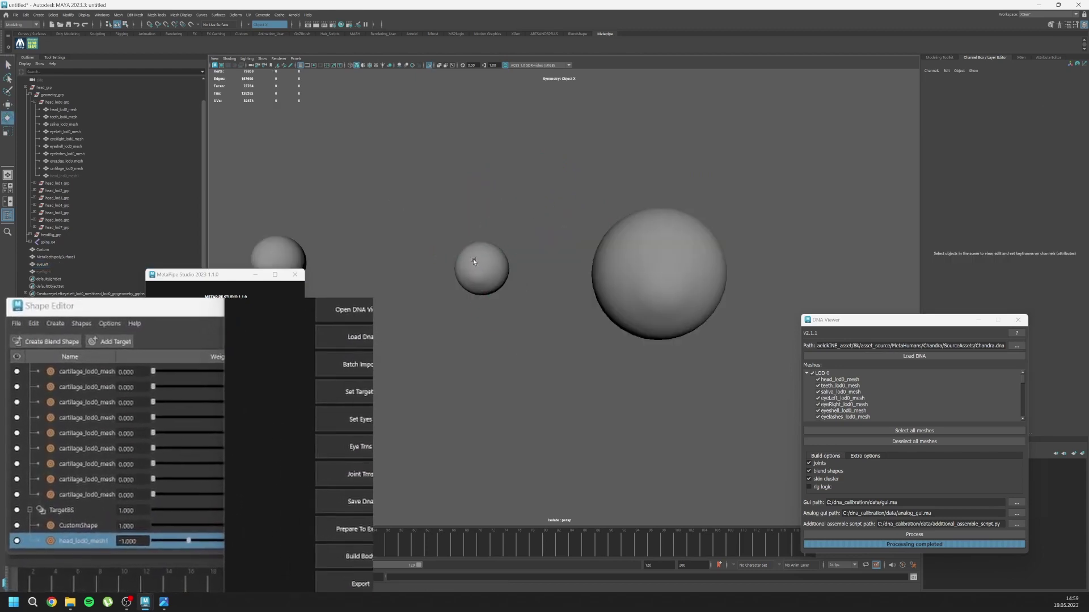
Create a blend shape on eyeLeft_lod0_mesh and add a duplicate of the mesh as a target with weight -1
click(473, 259)
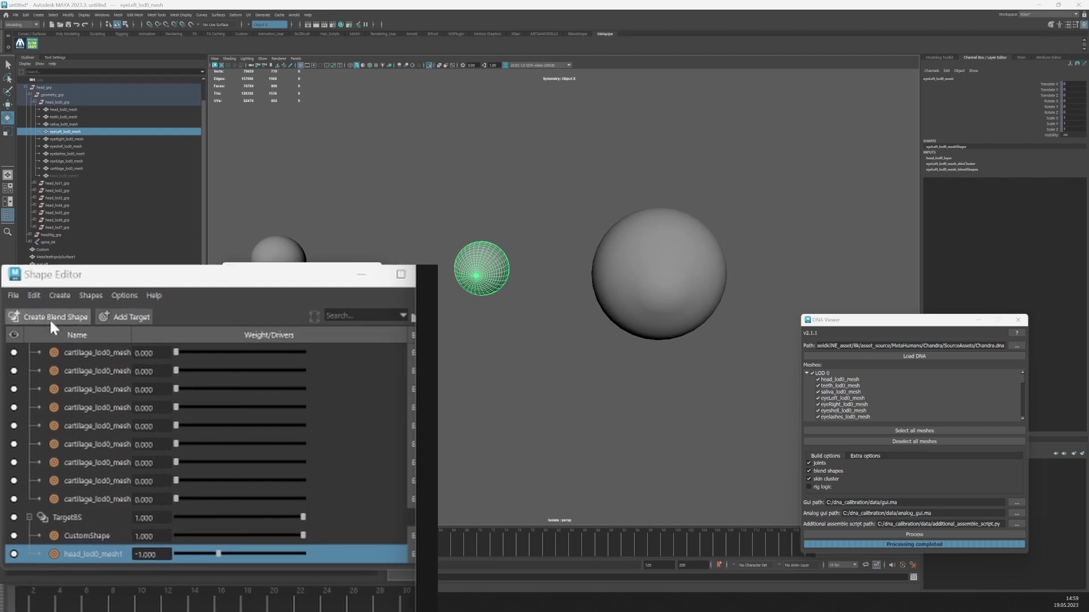
click(51, 318)
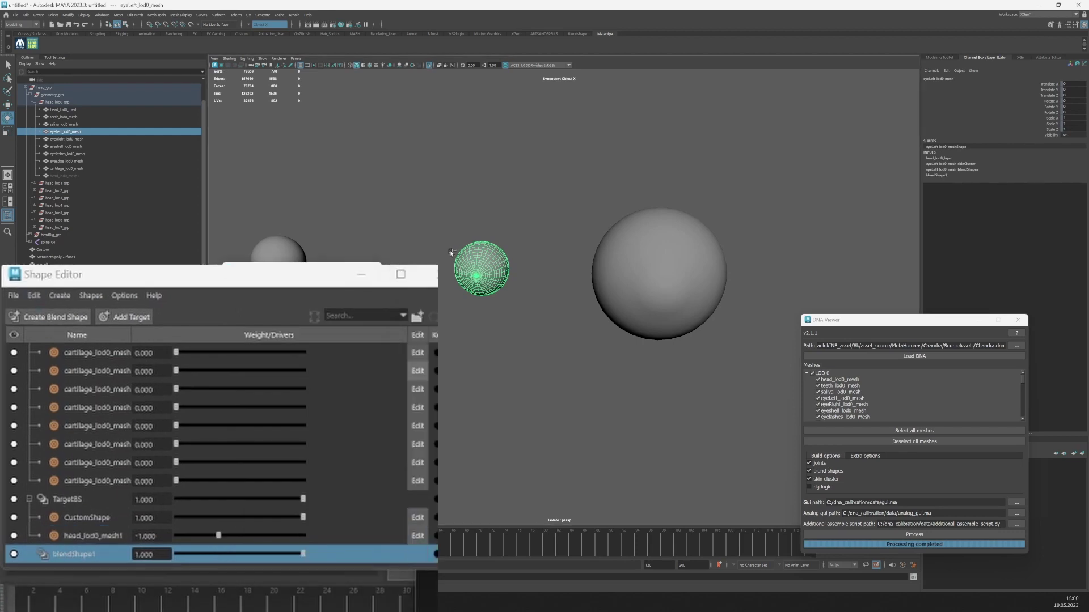
key(ctrl+d)
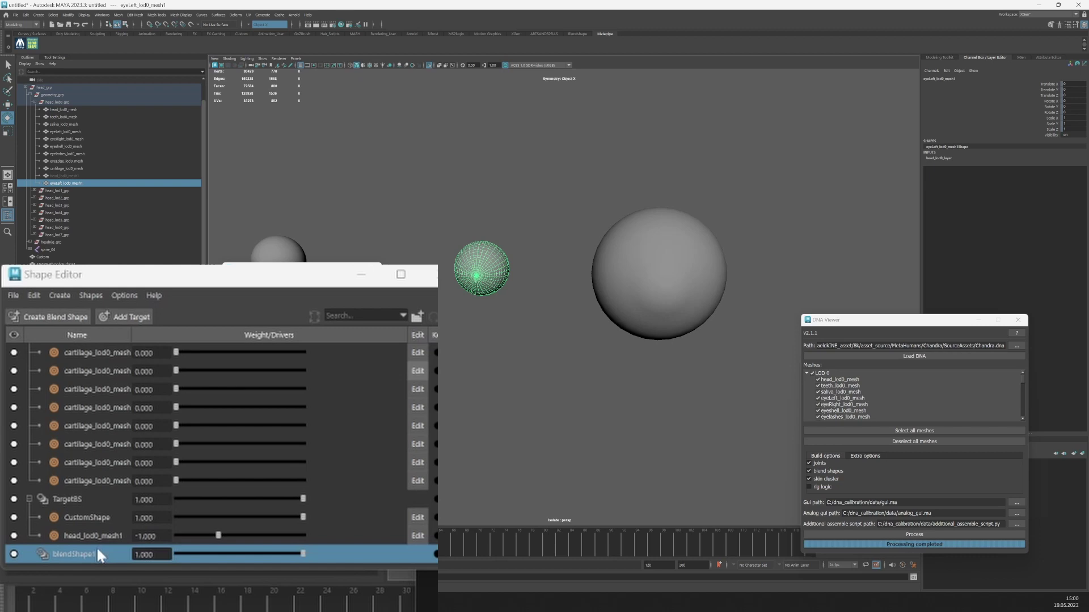
right_click(82, 554)
click(135, 576)
double_click(151, 556)
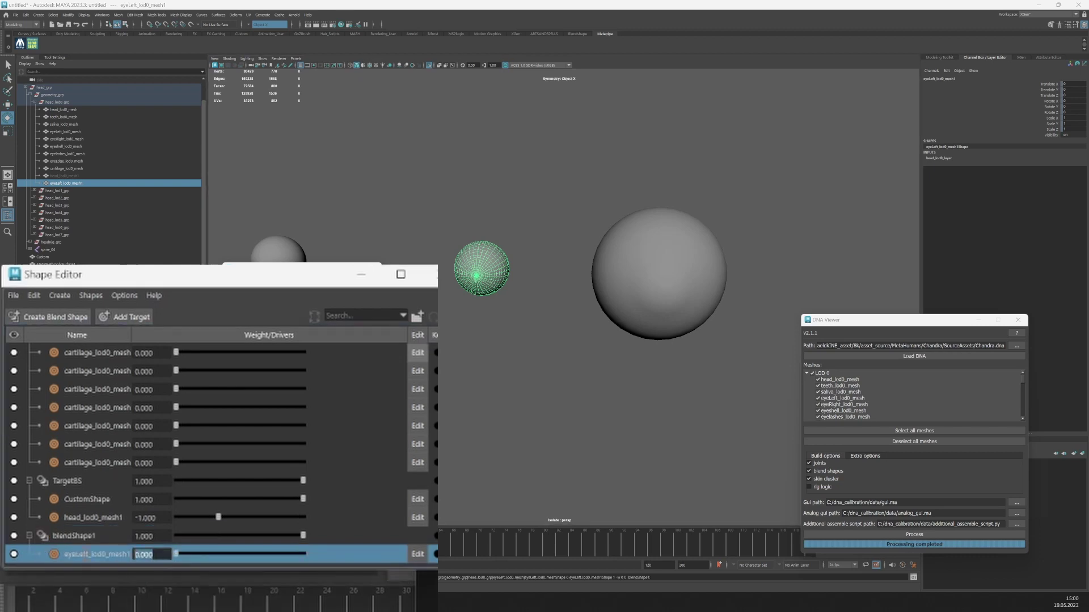
text(-1)
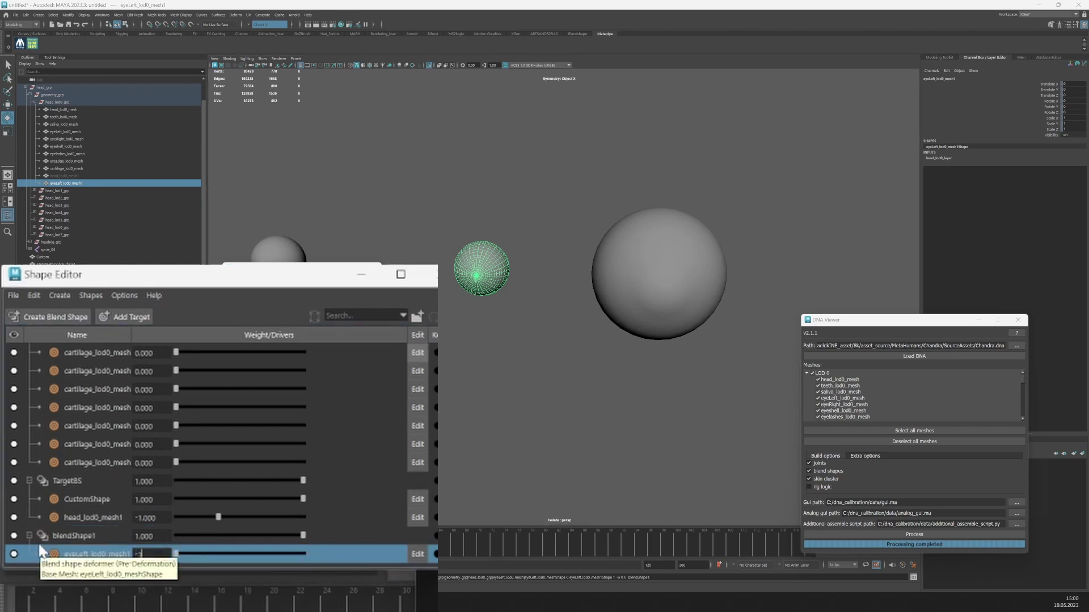
key(Return)
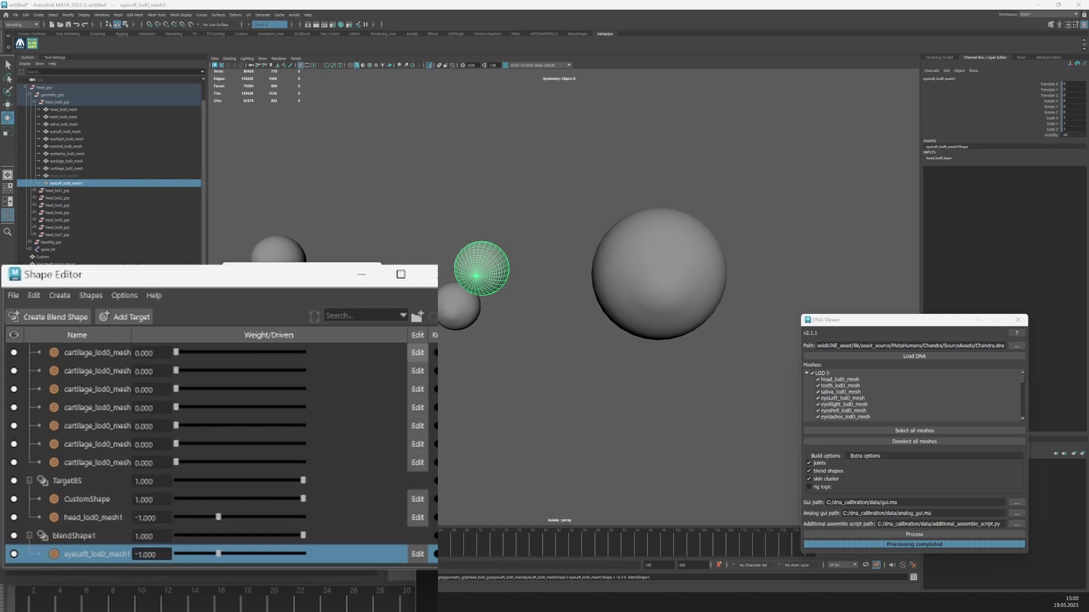
Add the custom eyeLeft mesh as a target of the left eye's blend shape with weight 1
click(631, 286)
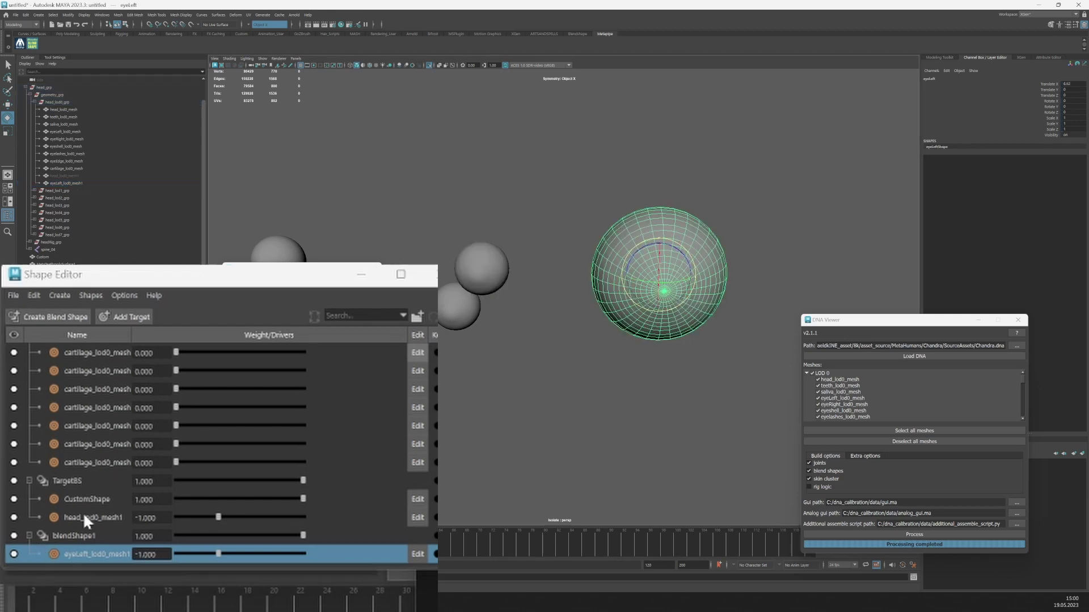
right_click(66, 535)
click(120, 560)
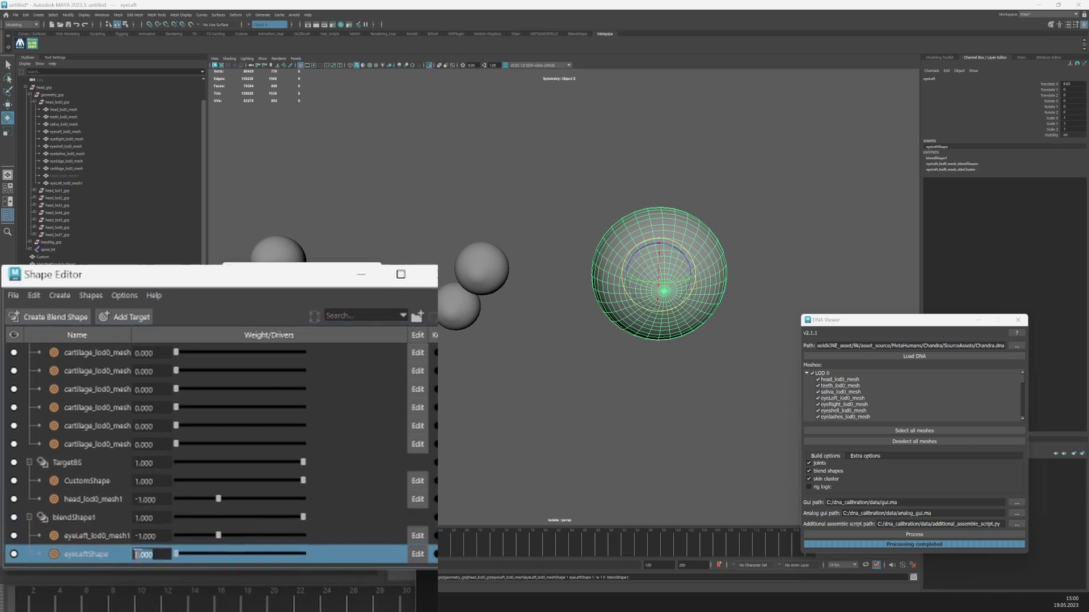
key(Return)
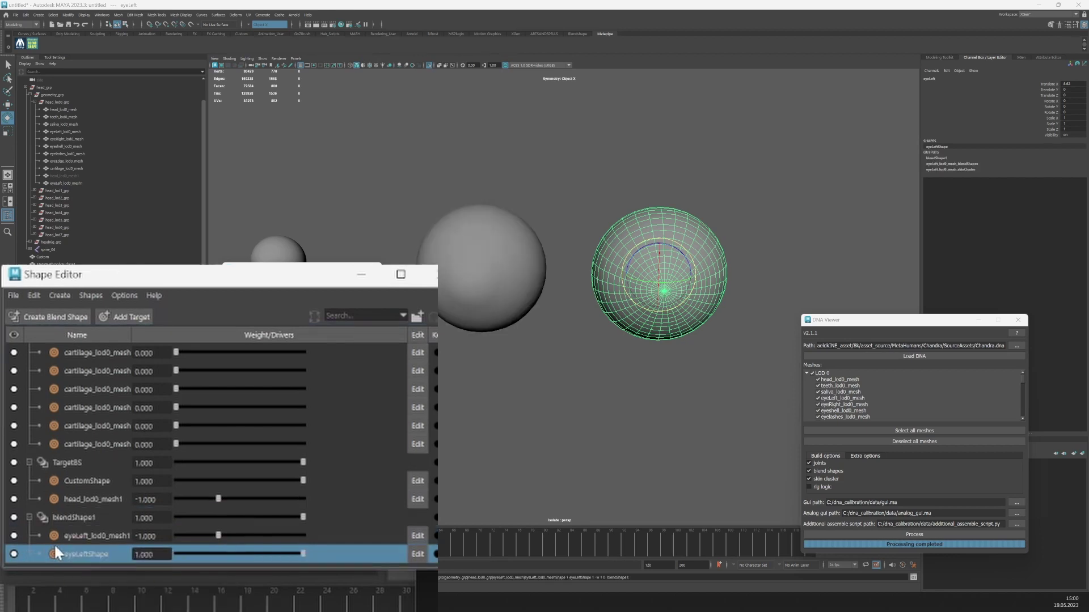
Unhide the custom eyeRight mesh and move it sideways, clear of eyeRight_lod0_mesh
drag(562, 400, 600, 433)
alt+drag(479, 288, 522, 380)
click(605, 334)
click(46, 279)
key(shift+h)
click(533, 328)
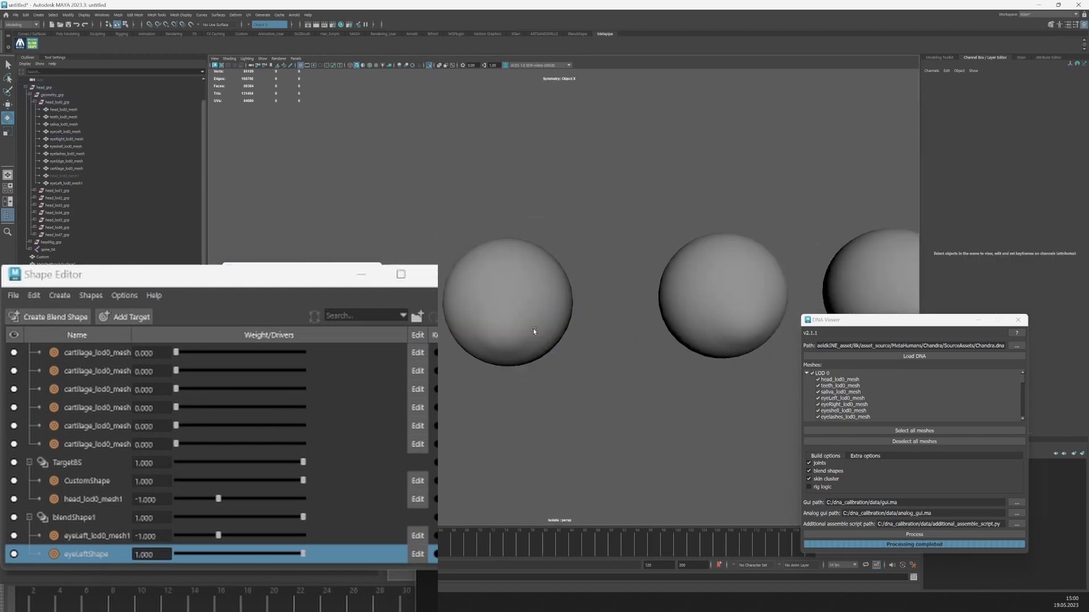
click(533, 328)
key(w)
drag(540, 304, 473, 305)
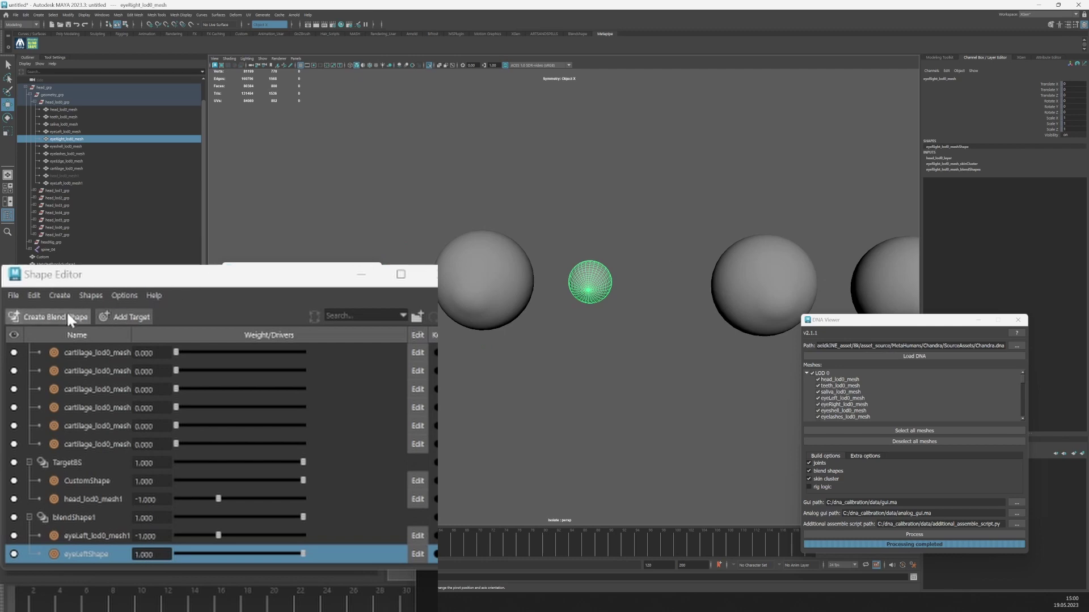
Create a blend shape on eyeRight_lod0_mesh and add a duplicate of the mesh as a target with weight -1
click(60, 317)
alt+middle_drag(578, 358, 576, 367)
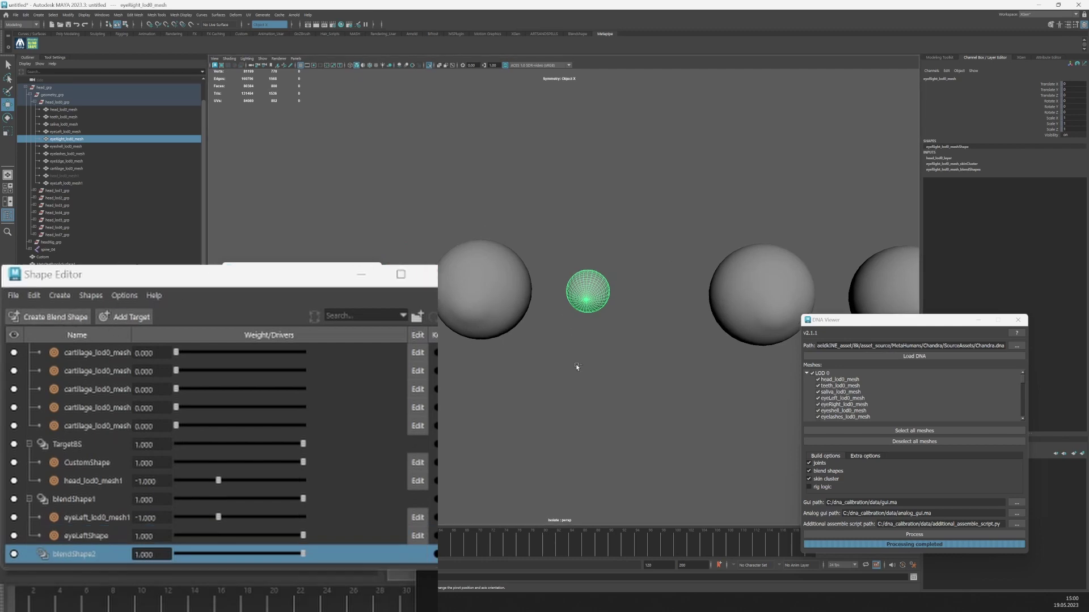
key(ctrl+d)
right_click(60, 556)
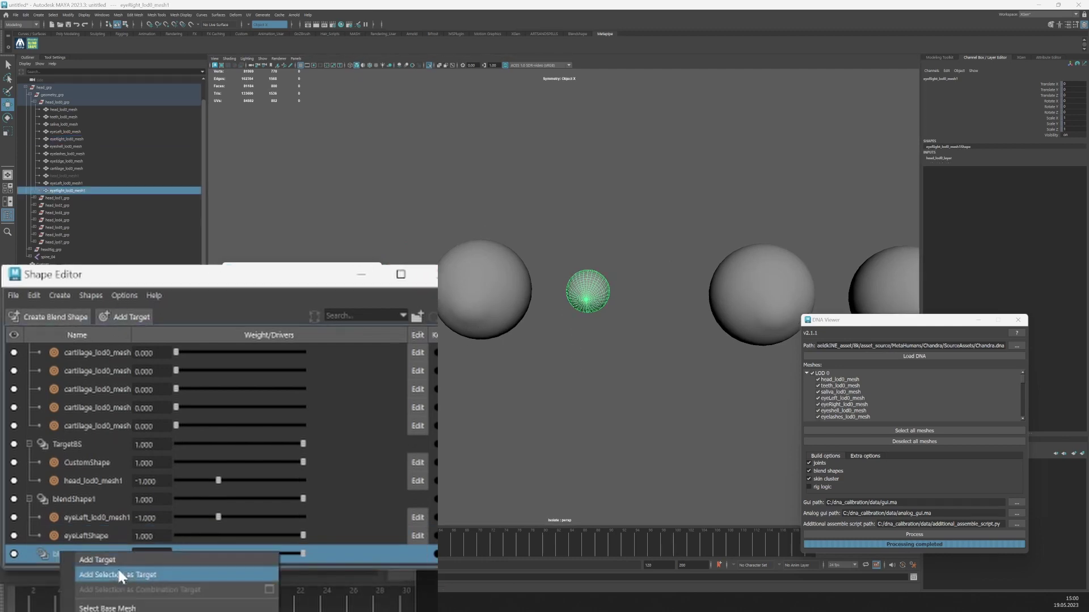
click(118, 570)
text(-1)
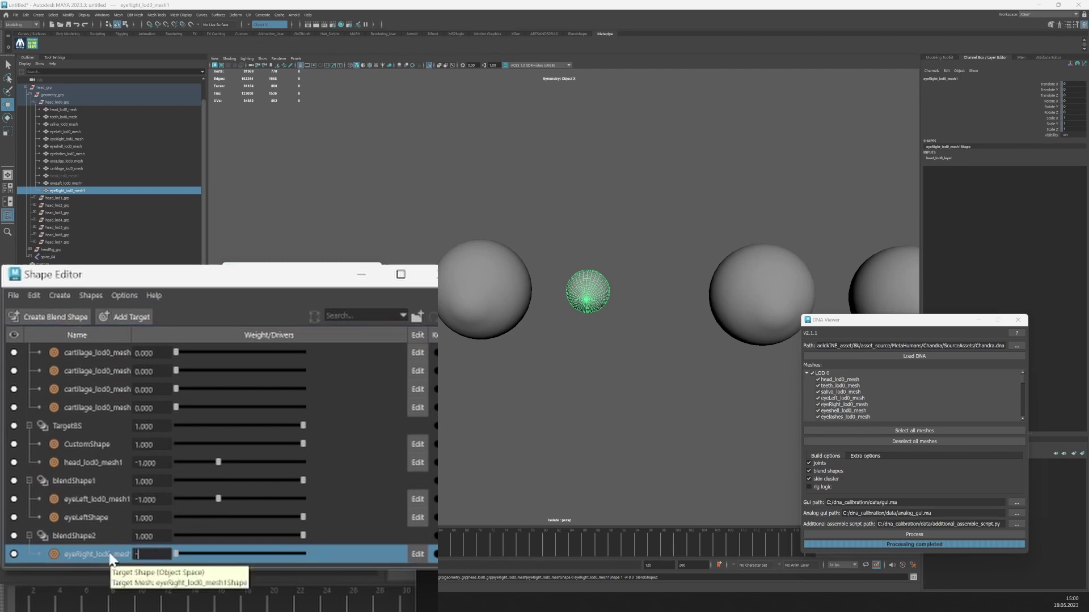
key(Return)
Add the custom eyeRight mesh as a target of the right eye's blend shape with weight 1
click(468, 296)
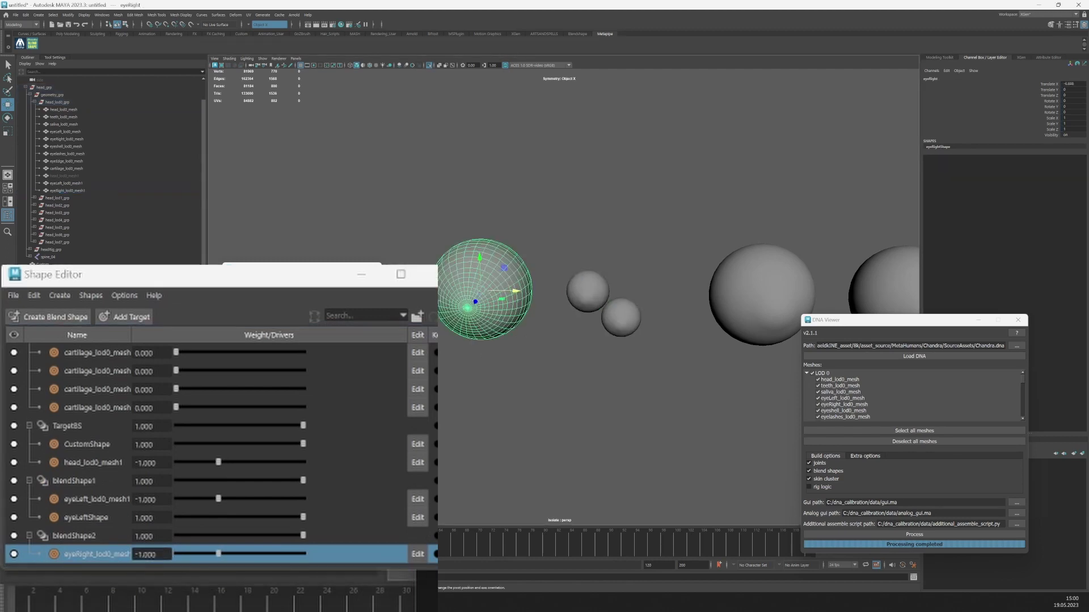
click(60, 535)
right_click(60, 535)
click(158, 546)
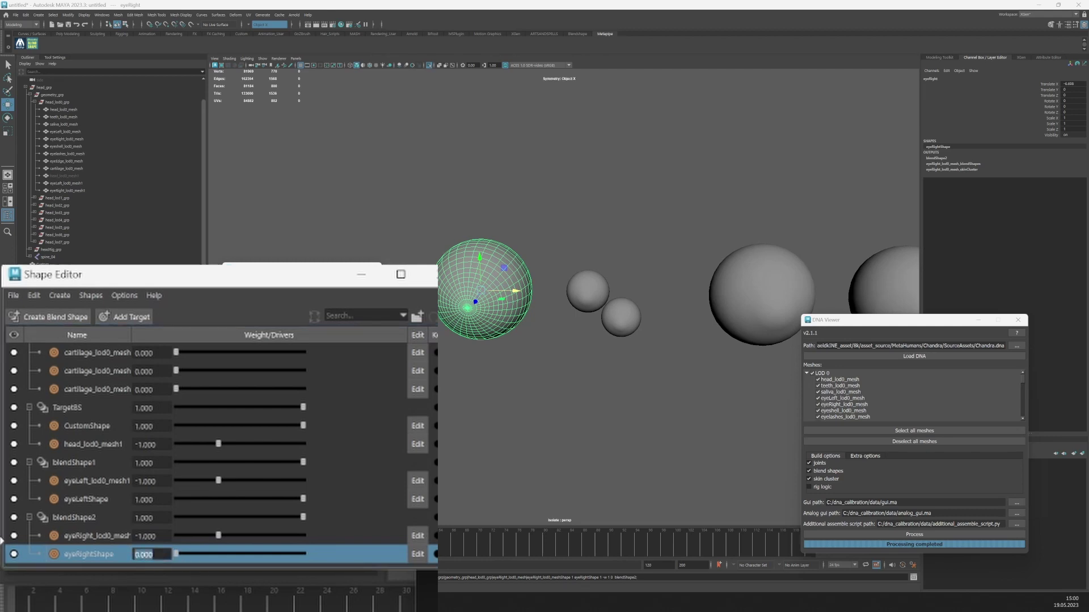
text(1)
key(Return)
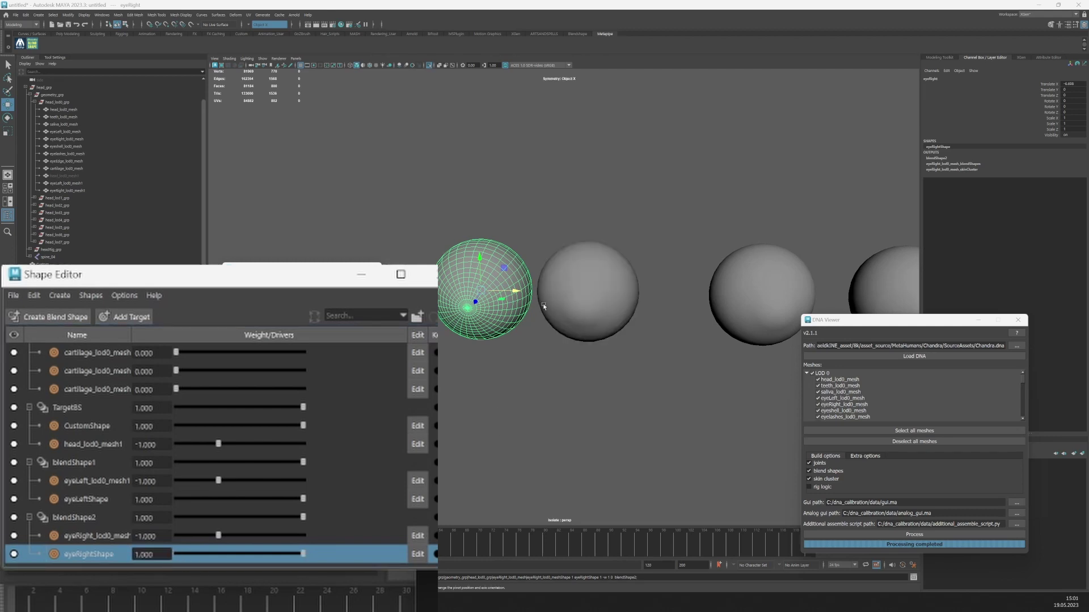
Hide the custom eye meshes and exit isolation to show the eyes within the full head
scroll(561, 328, down, 3)
key(ctrl+h)
alt+drag(578, 283, 603, 312)
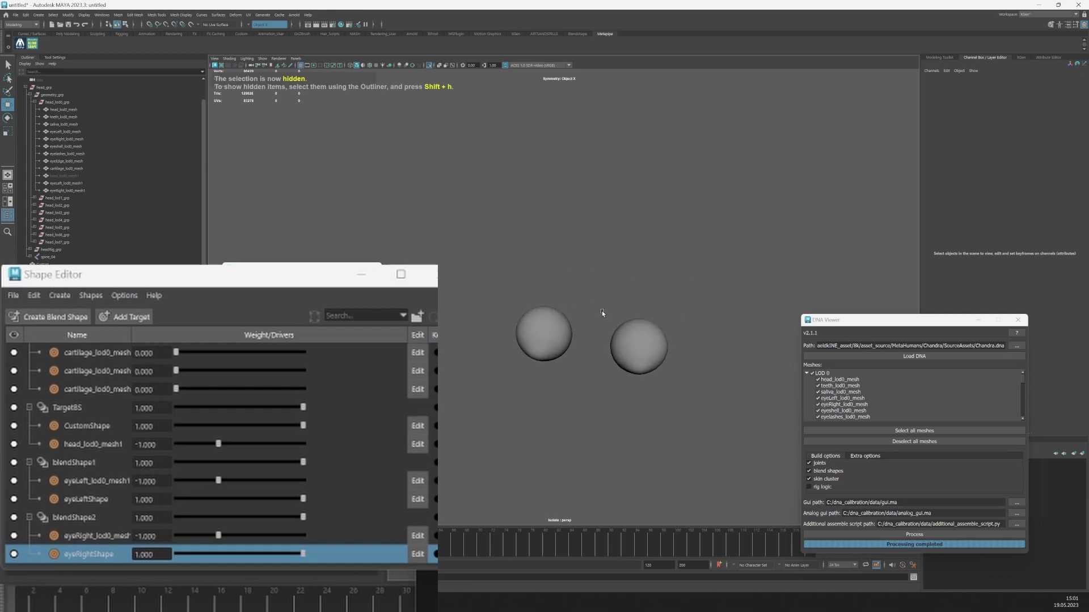
alt+drag(638, 368, 547, 351)
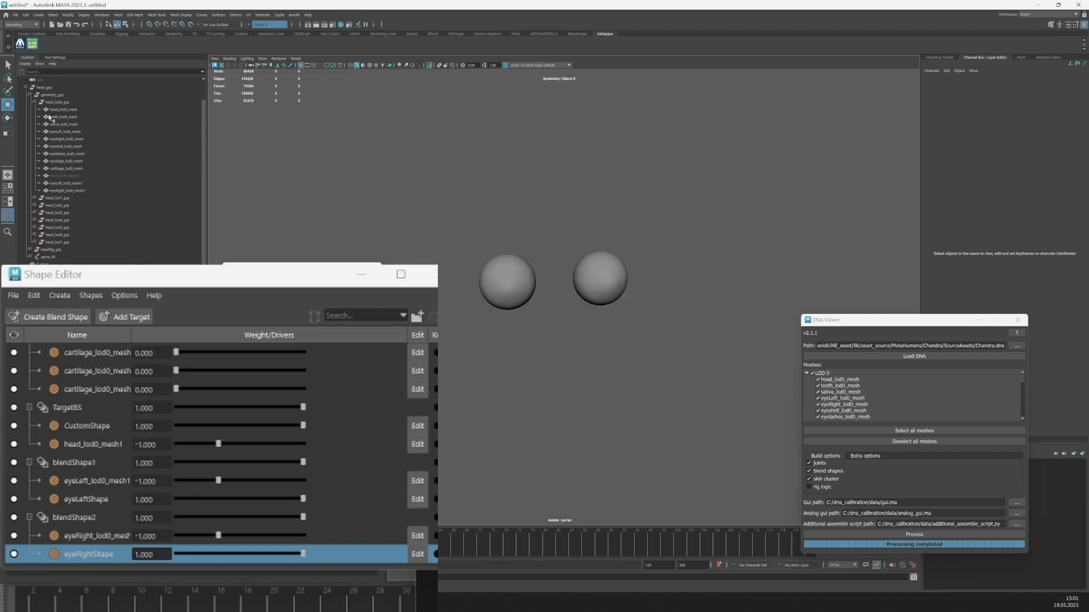
click(430, 65)
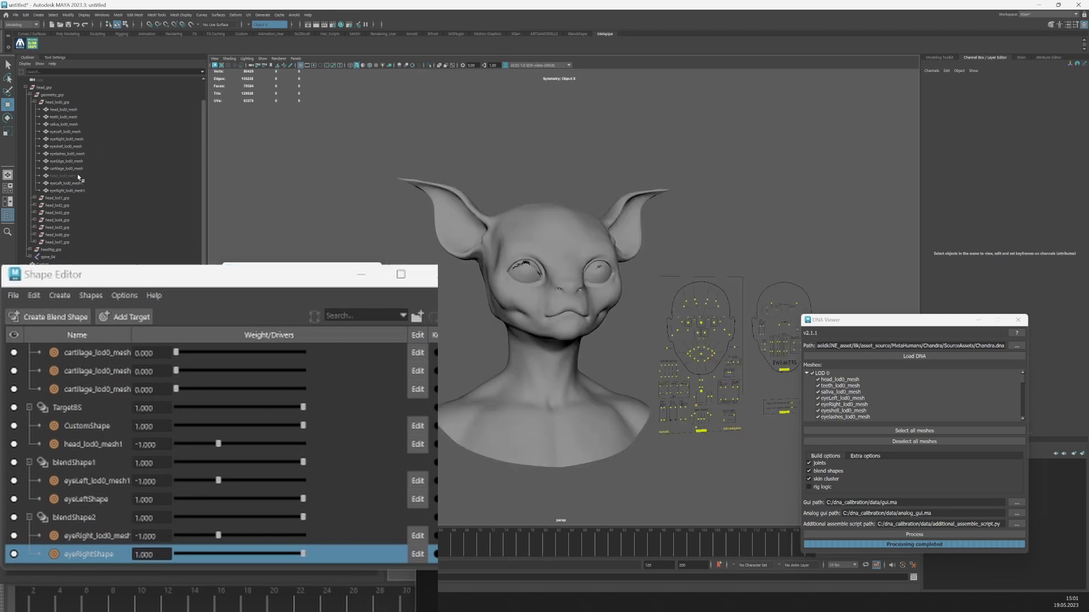
key(ctrl+z)
Isolate teeth_lod0_mesh together with the custom teeth mesh in the viewport
click(63, 118)
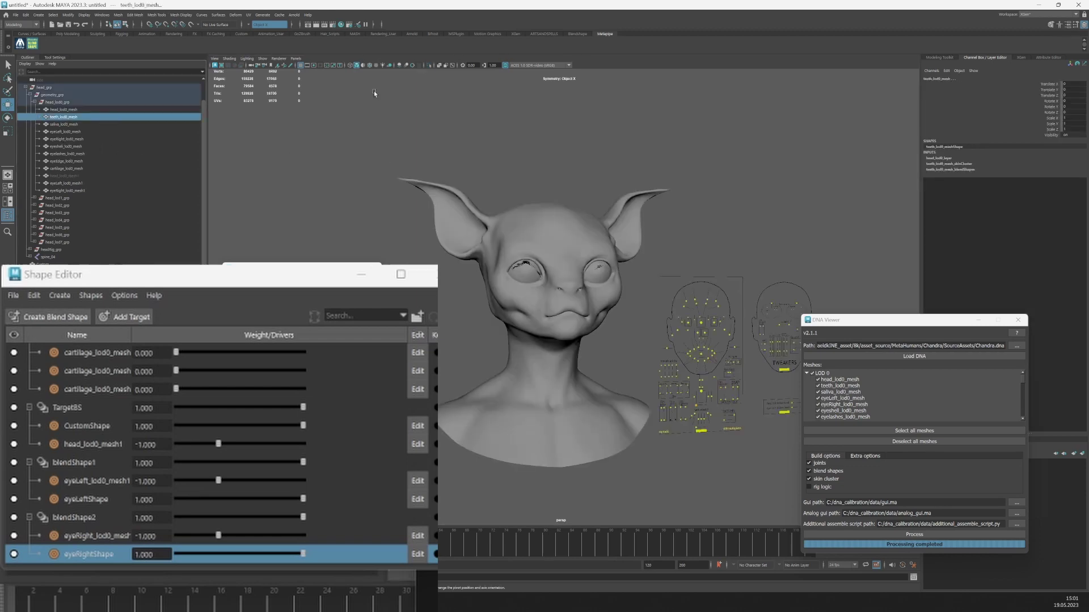
click(429, 65)
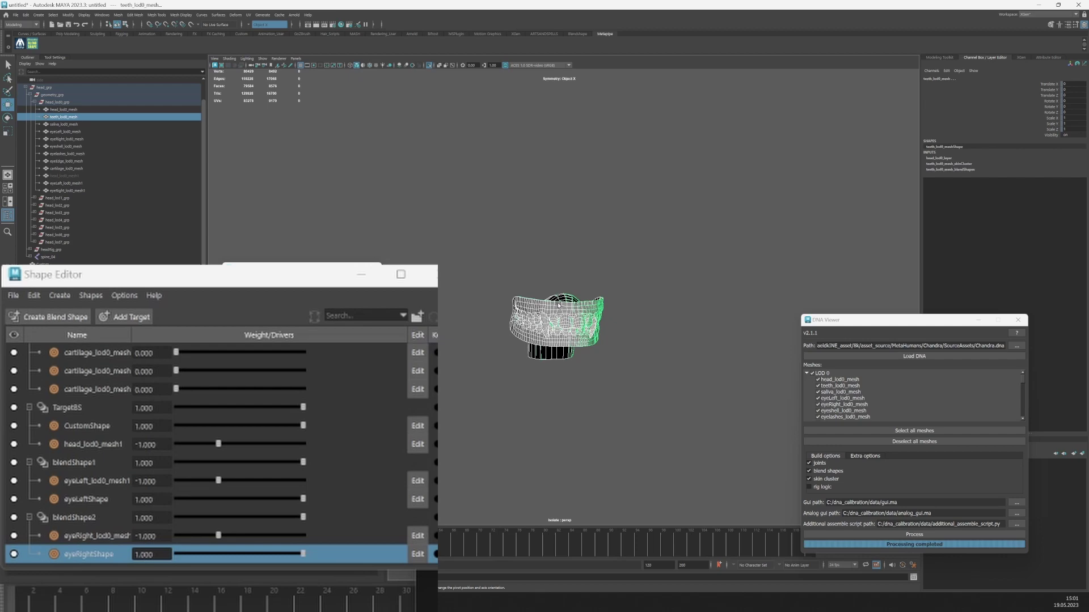
key(f)
alt+middle_drag(493, 311, 589, 236)
alt+drag(590, 235, 532, 306)
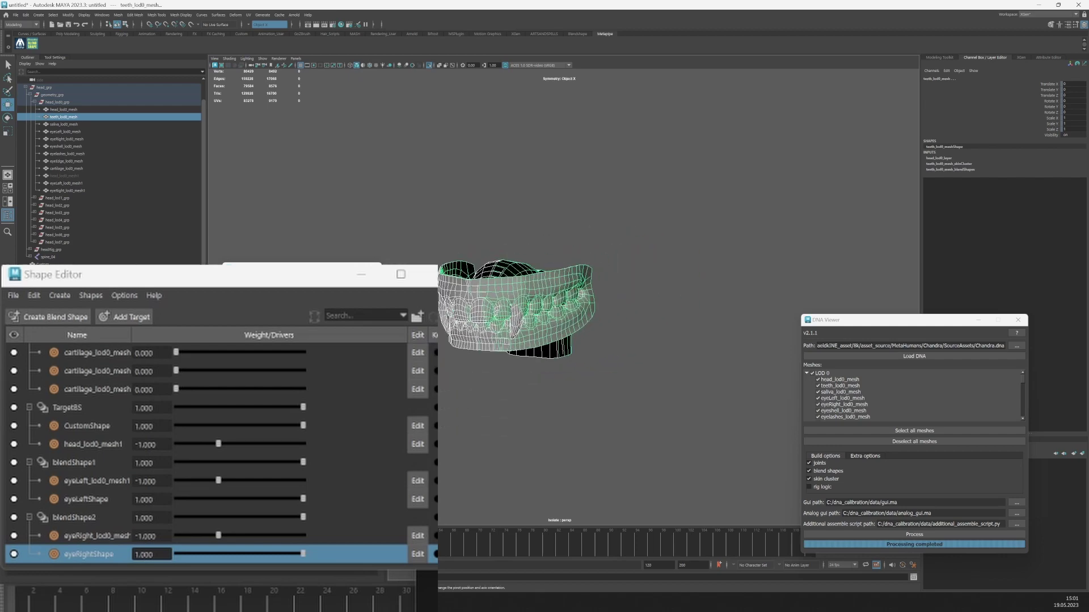
Move the custom teeth mesh MetaTeethpolySurface1 sideways along X so it sits beside teeth_lod0_mesh
click(485, 313)
scroll(508, 379, down, 10)
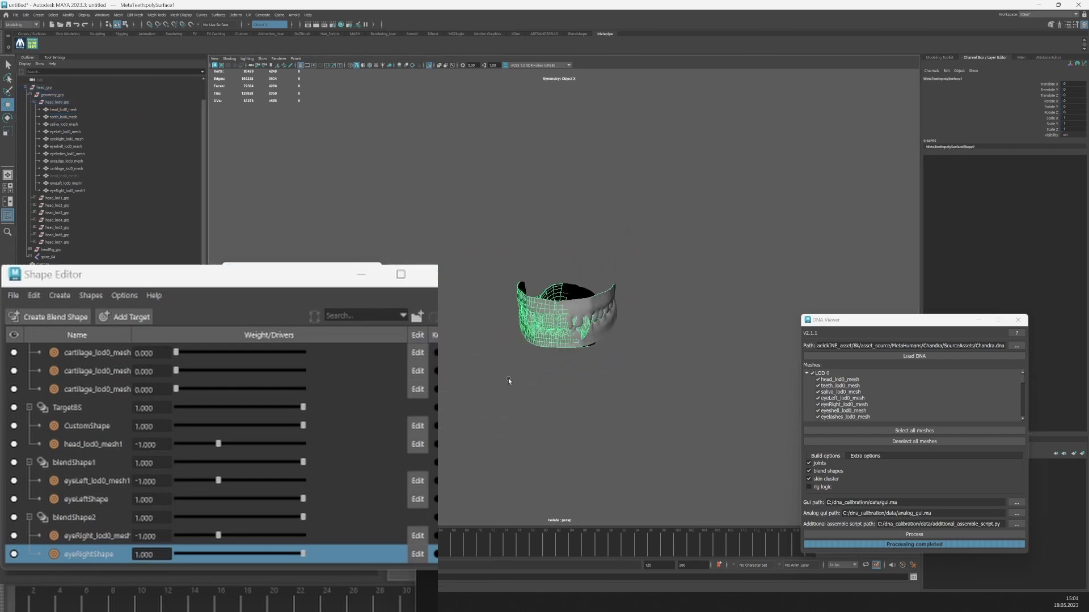
scroll(585, 457, up, 10)
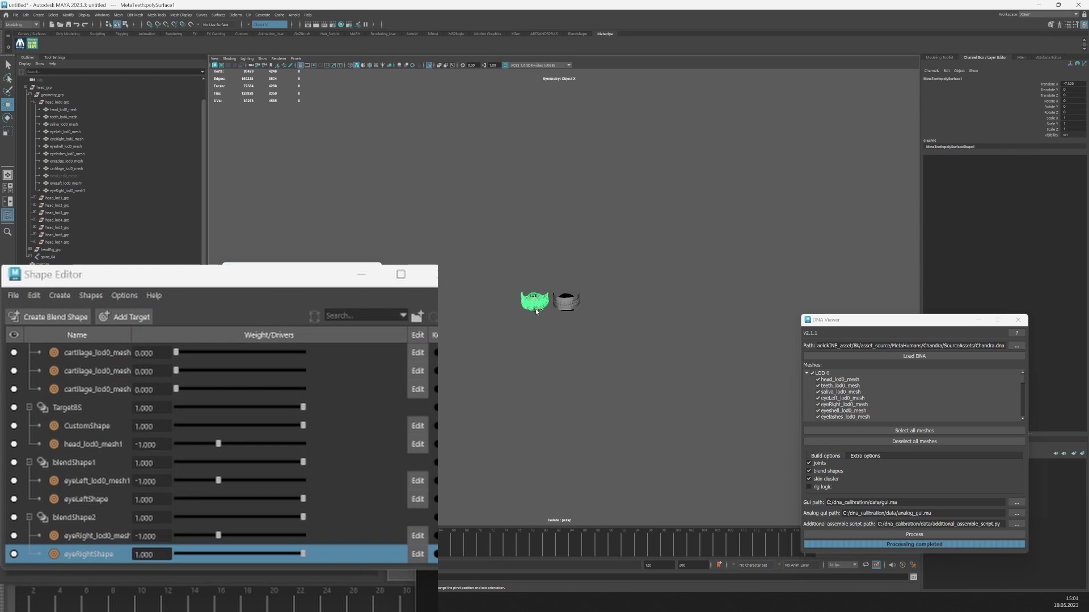
click(491, 340)
alt+drag(491, 341, 549, 325)
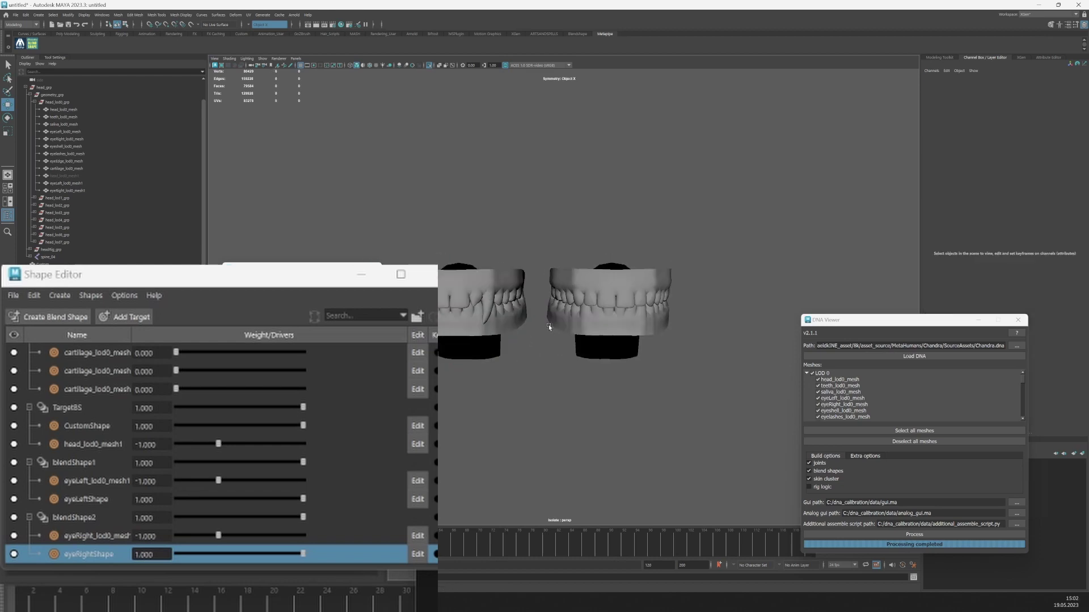
Create a blend shape on teeth_lod0_mesh and add a duplicate of that mesh as its target with weight -1
click(606, 296)
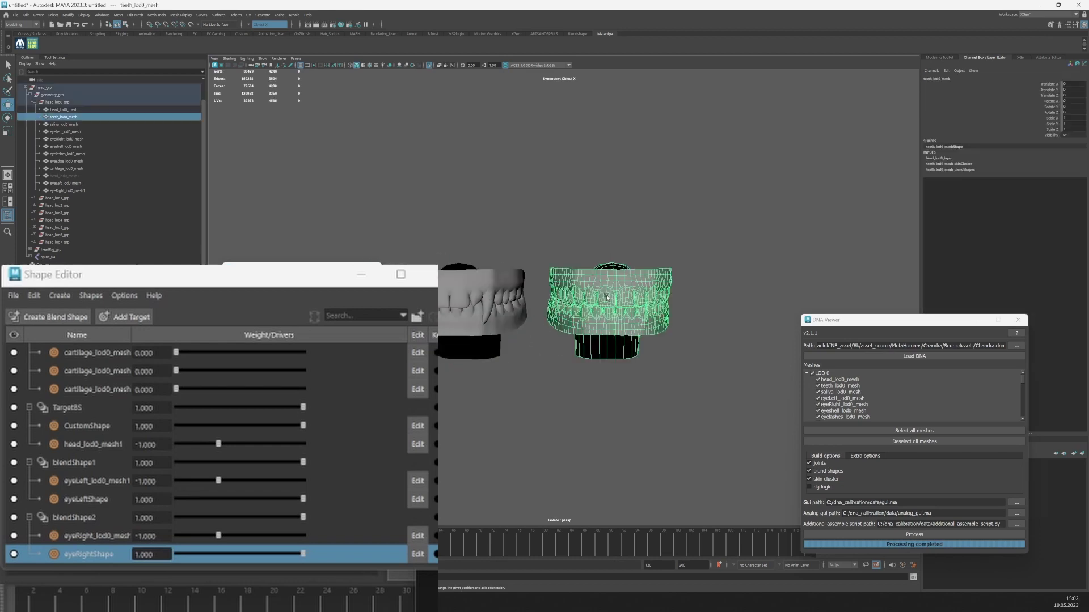
click(36, 318)
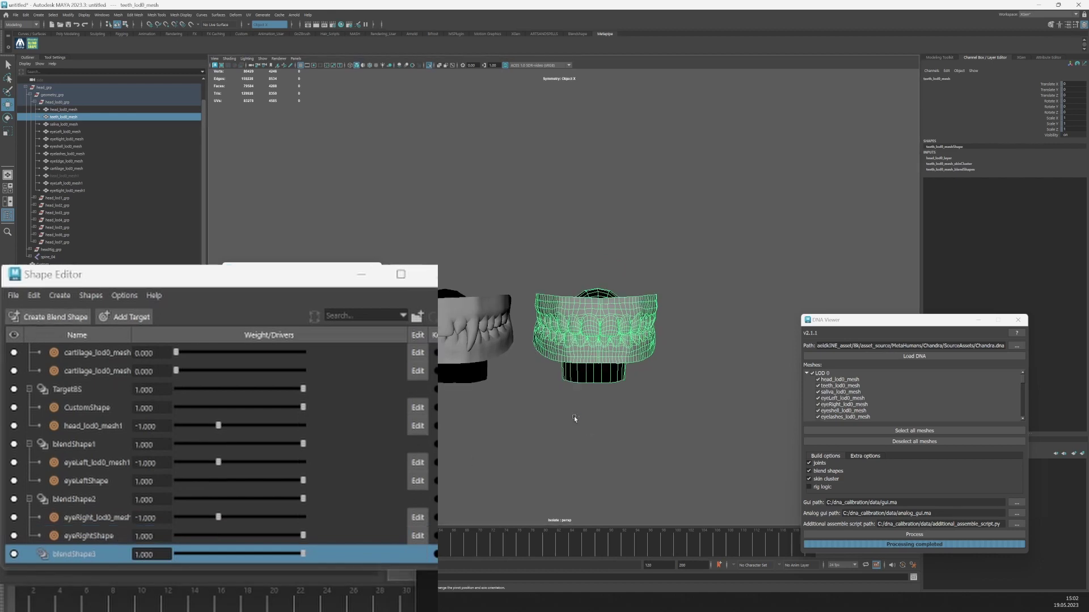
key(ctrl+d)
right_click(117, 554)
click(116, 574)
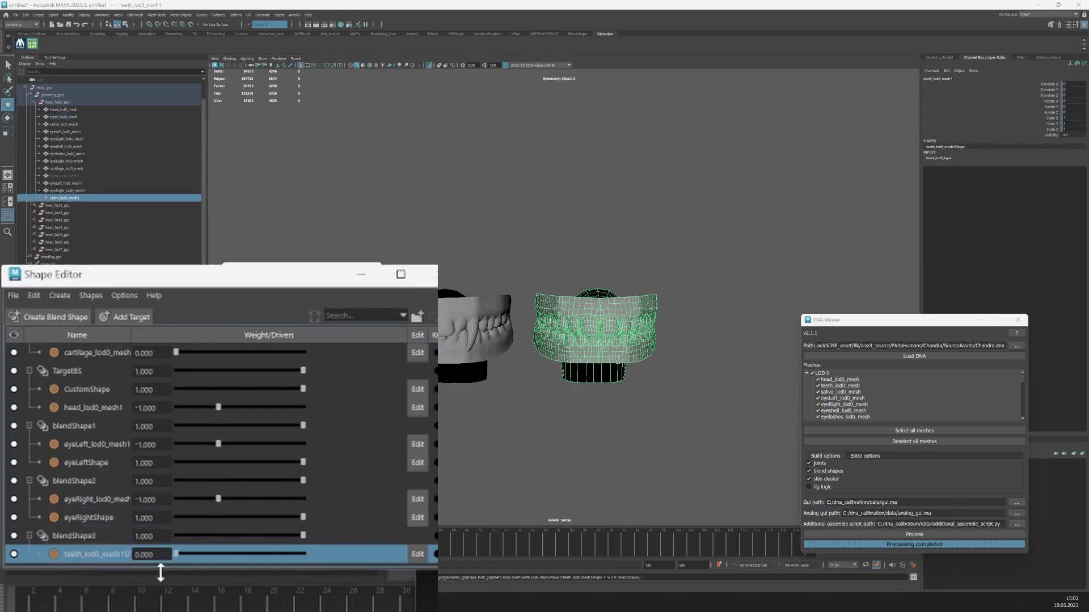
double_click(160, 554)
text(-1)
key(Return)
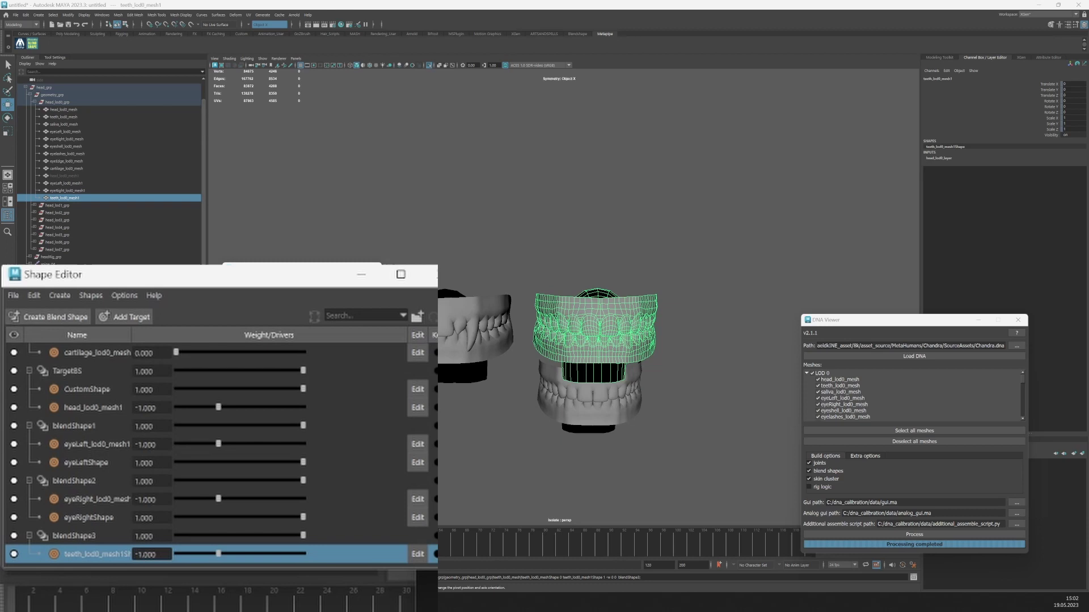
Add the custom teeth mesh MetaTeethpolySurface1 as a target of the teeth blend shape with weight 1
click(452, 338)
right_click(90, 536)
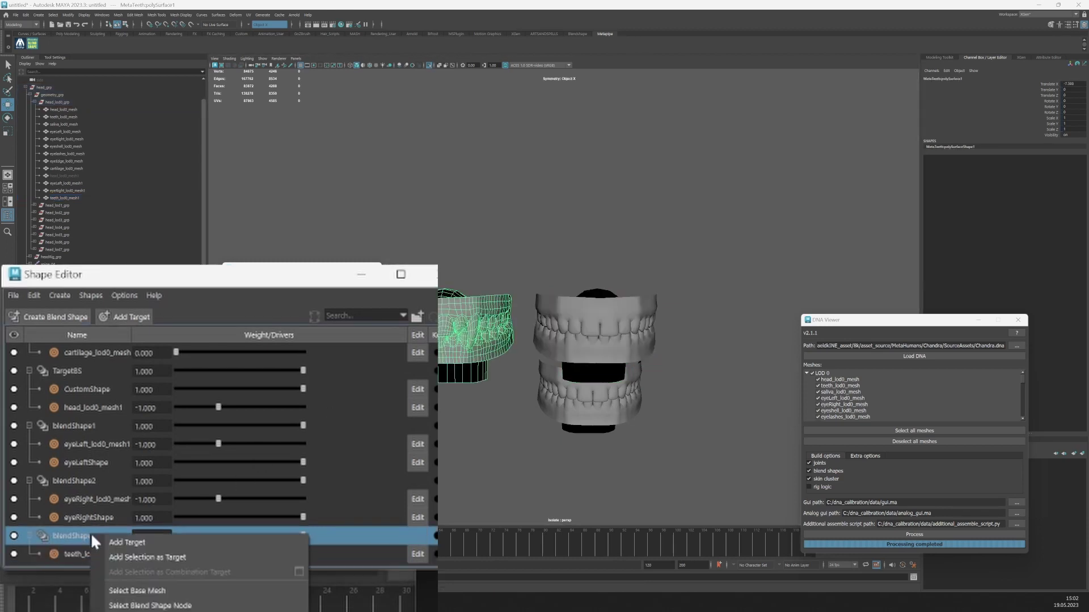
click(125, 557)
text(1)
key(Return)
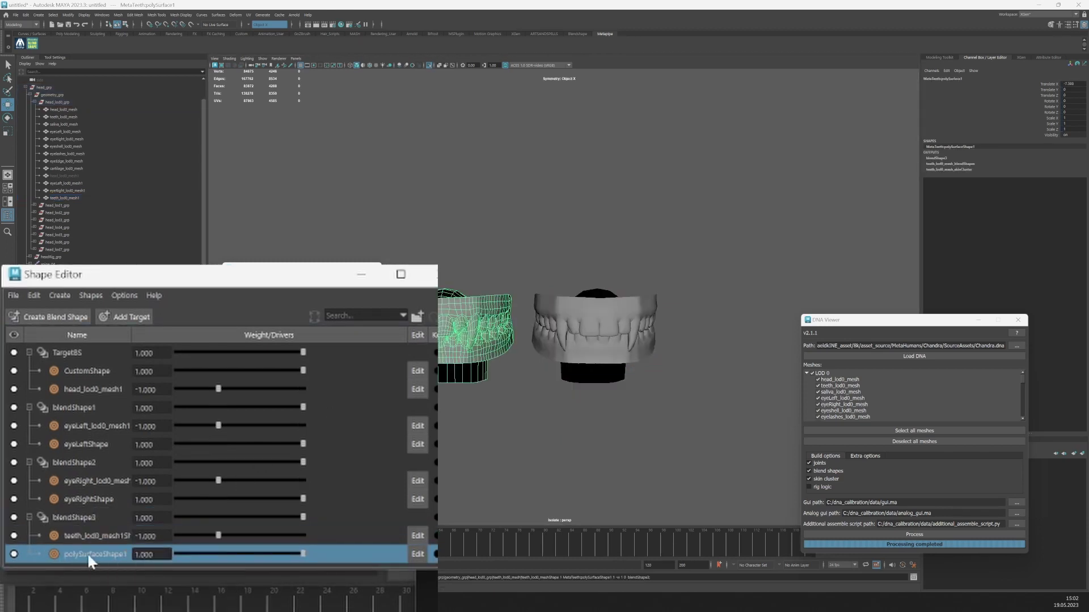
Delete the custom teeth mesh MetaTeethpolySurface1 and exit isolation to show the full head
key(Delete)
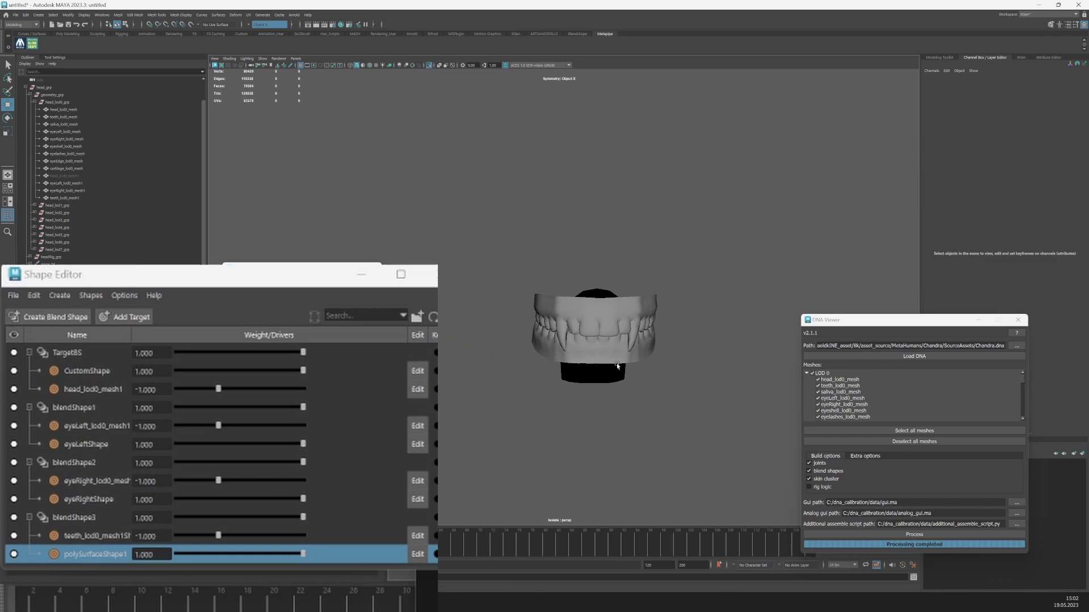
alt+drag(631, 340, 588, 355)
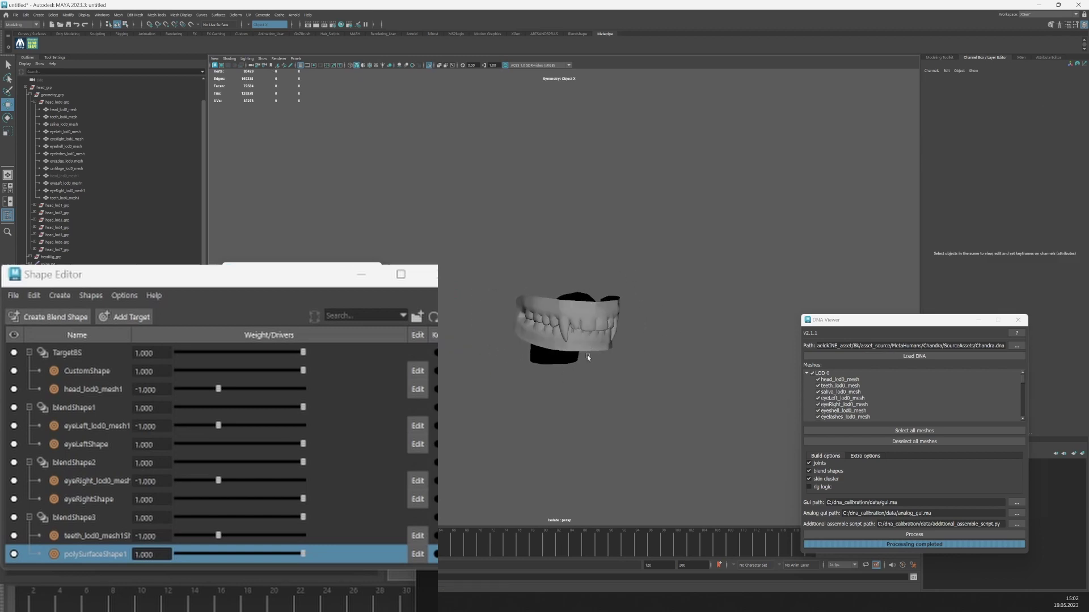
click(429, 65)
Examine how the eyelashes_lod0_mesh and eyeEdge_lod0_mesh sit around the creature's eyes from several angles
click(500, 223)
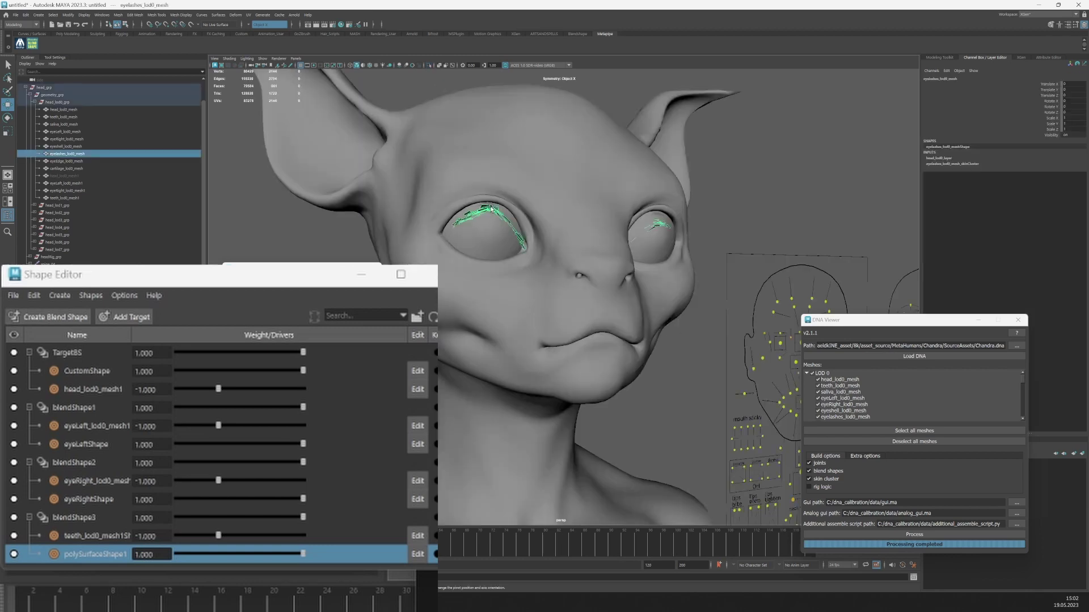
alt+drag(498, 235, 574, 234)
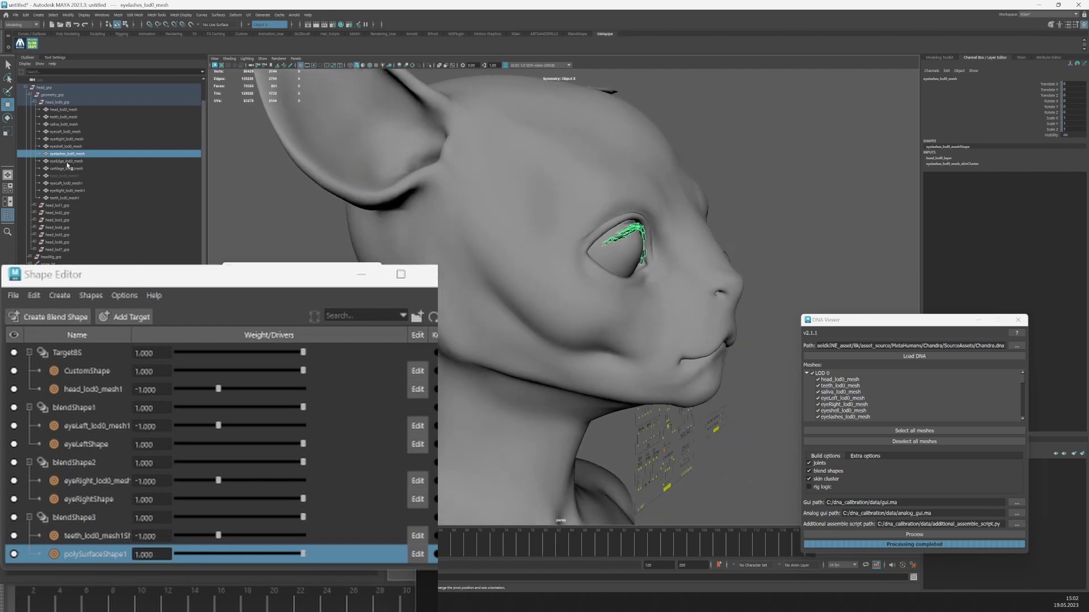
click(66, 161)
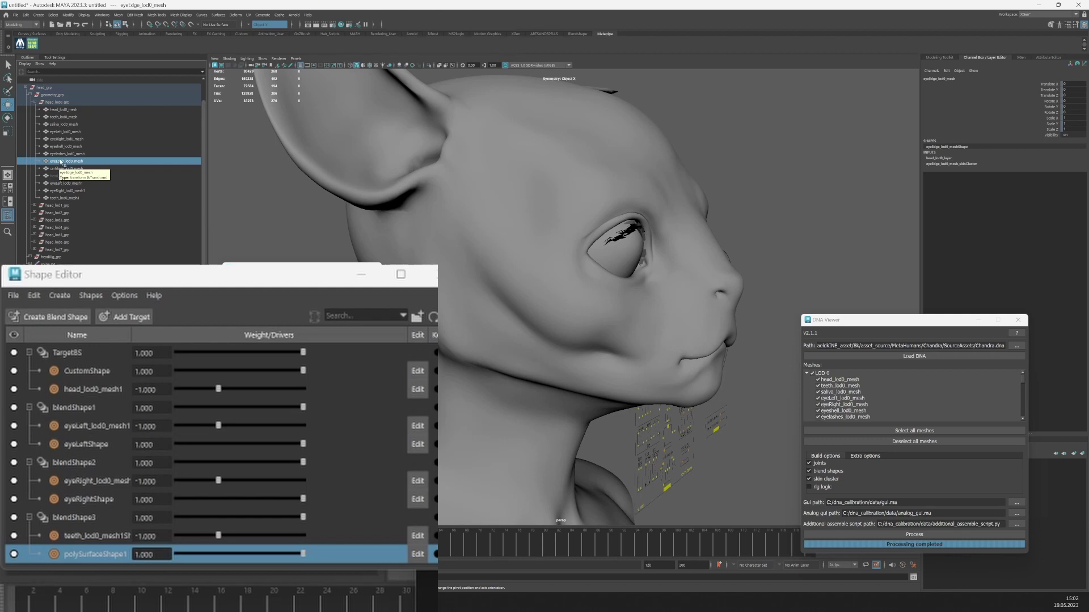
click(60, 155)
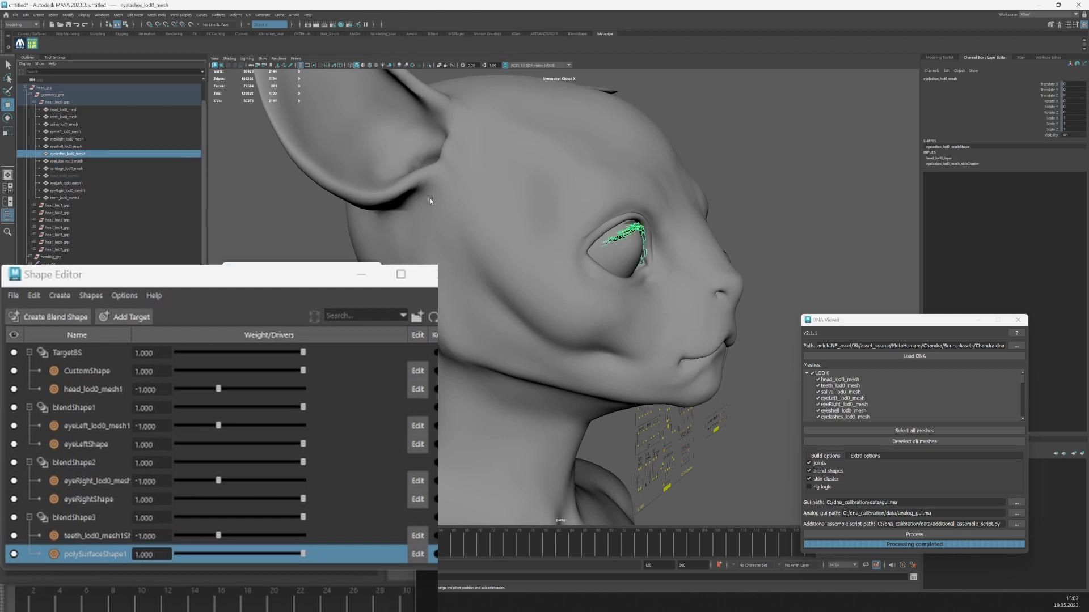
scroll(620, 255, down, 3)
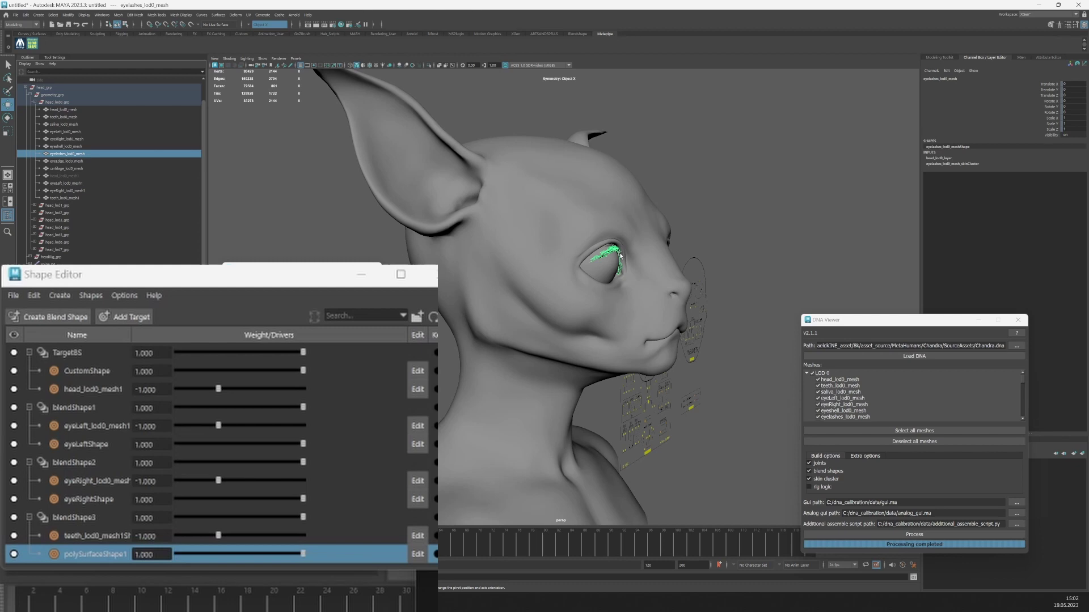
alt+drag(630, 285, 564, 283)
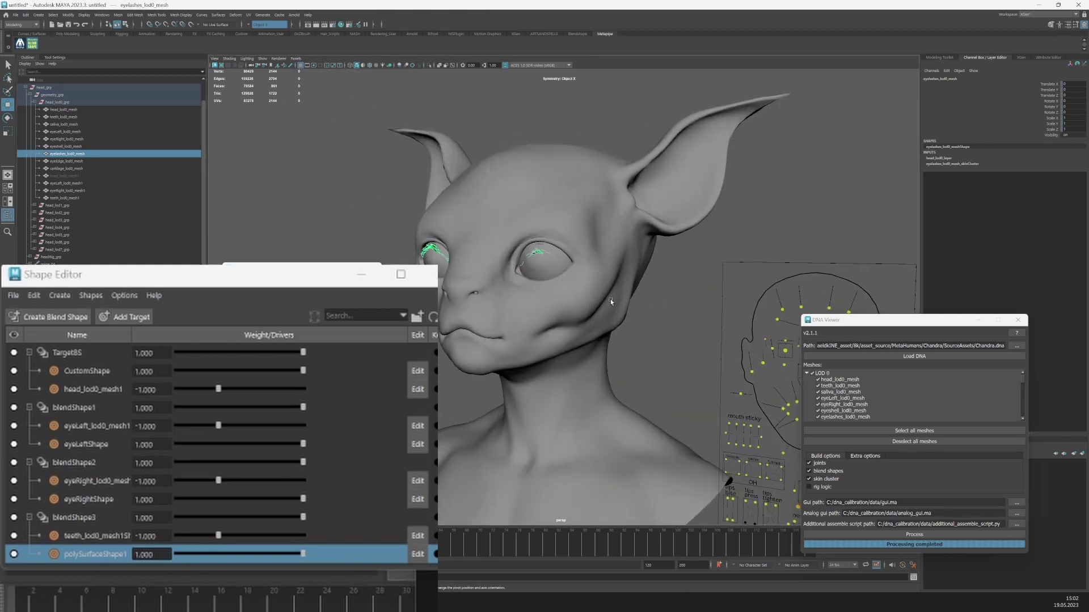
alt+middle_drag(510, 288, 569, 306)
scroll(572, 306, up, 3)
alt+drag(576, 321, 477, 351)
scroll(544, 376, down, 5)
alt+drag(545, 377, 546, 278)
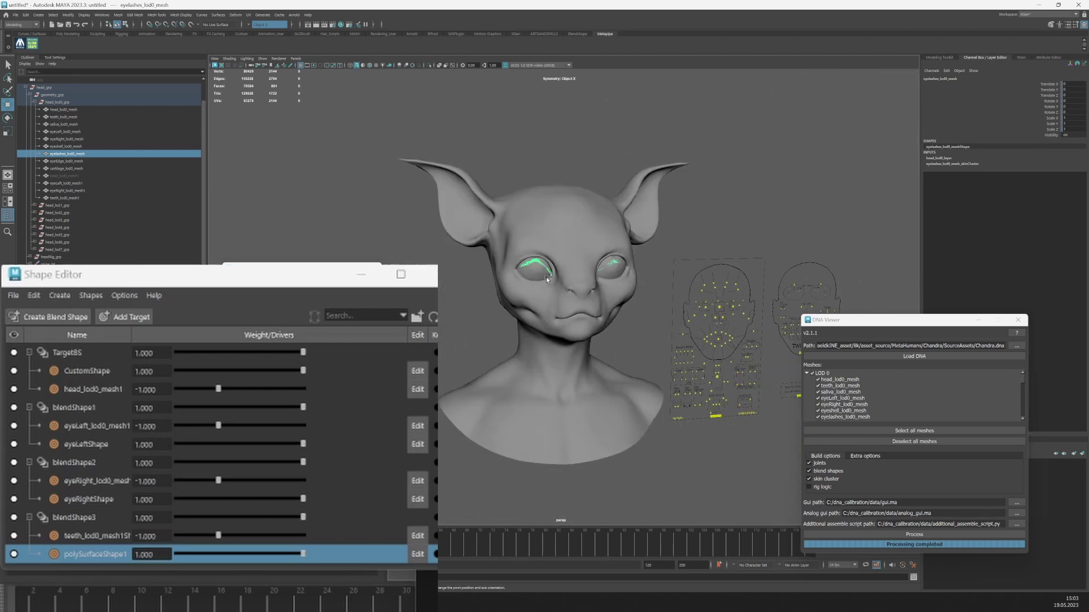
Save the fitted creature head as modified DNA with MetaPipe Studio's Save Dna command
click(647, 306)
scroll(647, 306, down, 2)
alt+drag(647, 306, 660, 309)
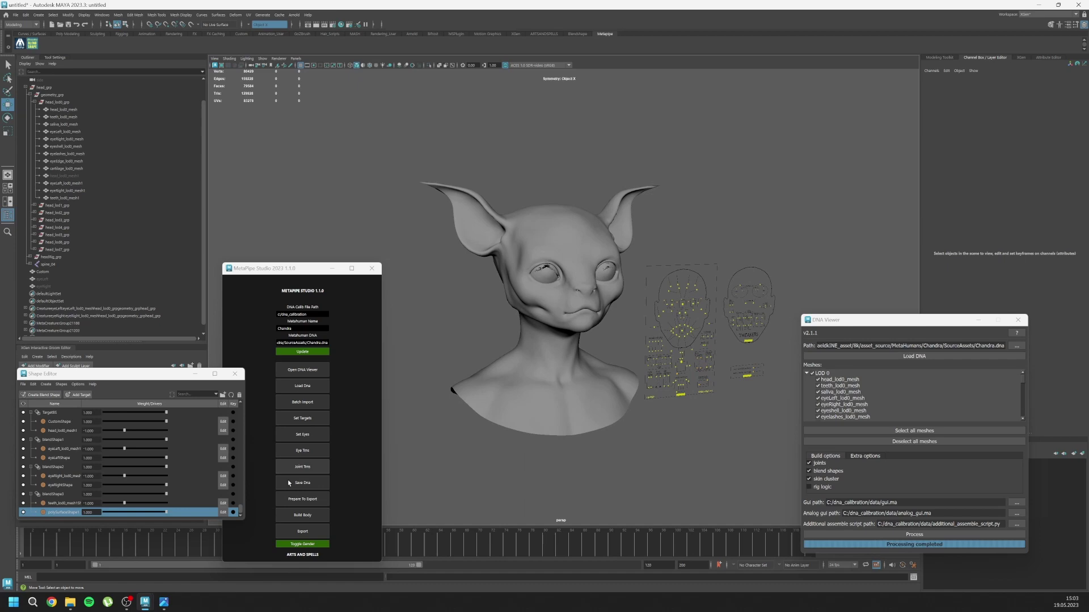
click(294, 483)
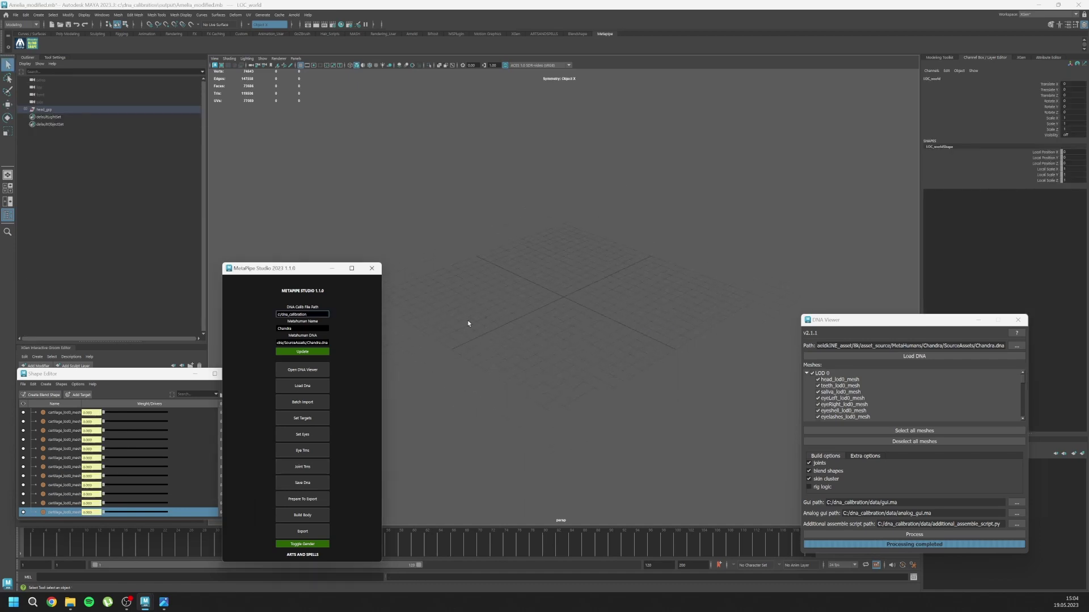
Delete the LOD 0 saliva, eyeshell, eyelashes, eyeEdge and cartilage meshes, keeping the head, teeth and both eyes
alt+drag(461, 317, 530, 319)
key(a)
scroll(560, 317, up, 3)
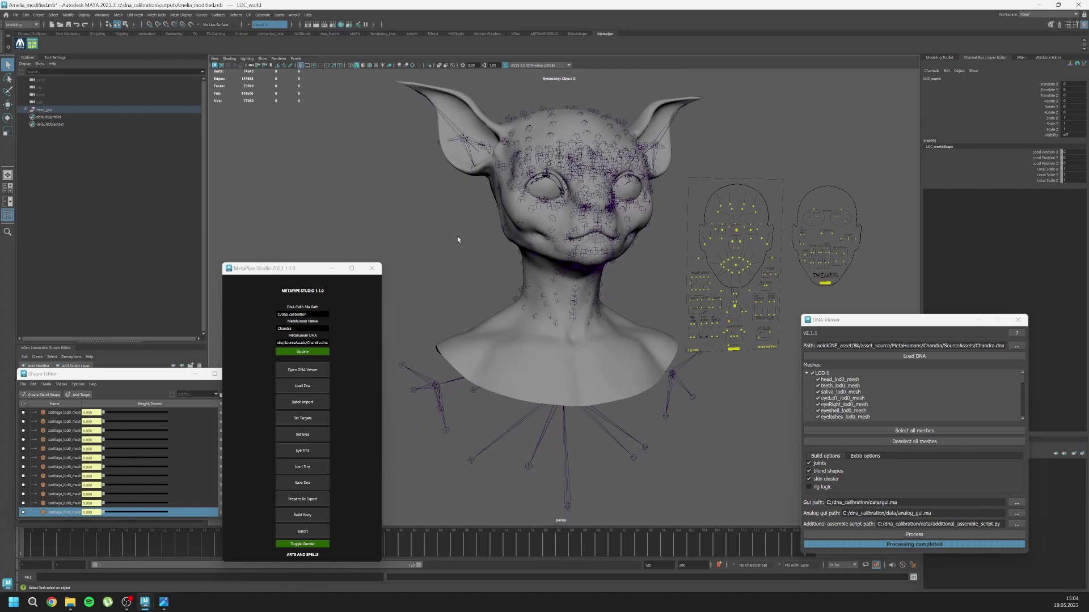
scroll(533, 152, up, 5)
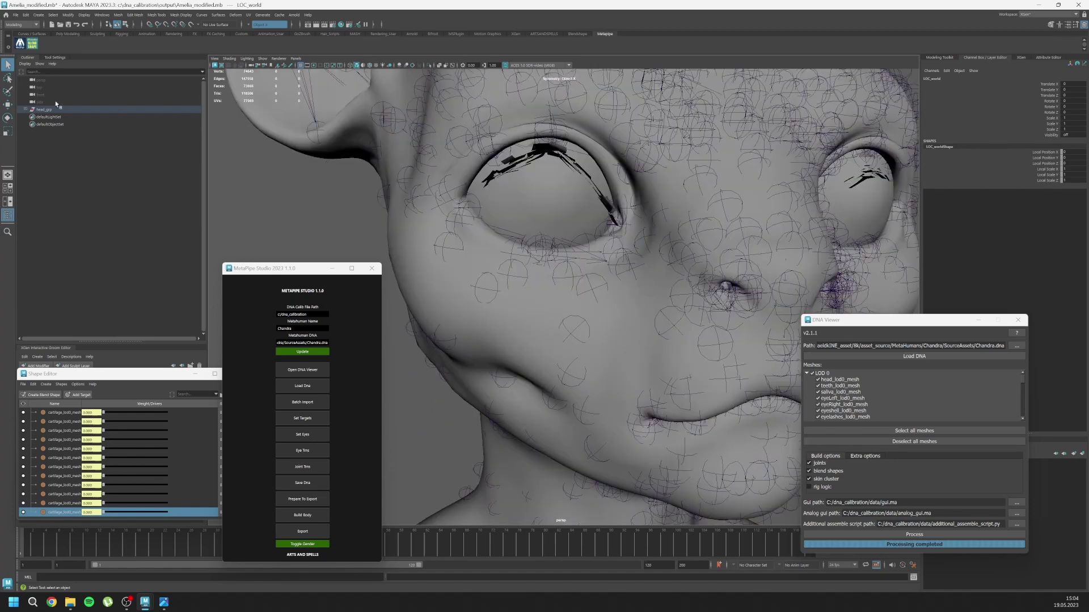
click(25, 109)
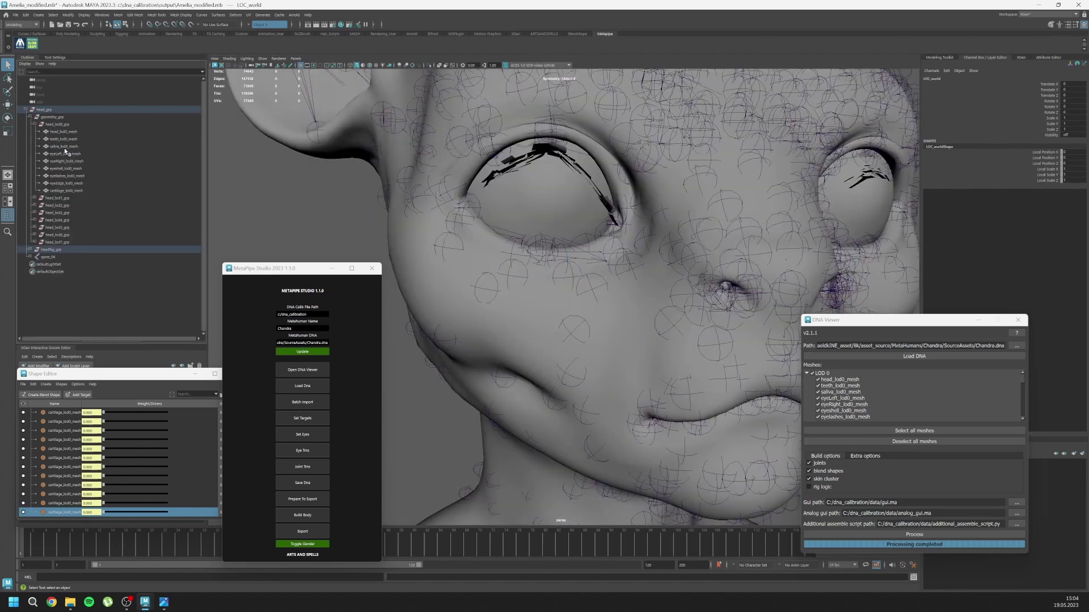
click(63, 132)
shift+click(65, 190)
ctrl+click(61, 132)
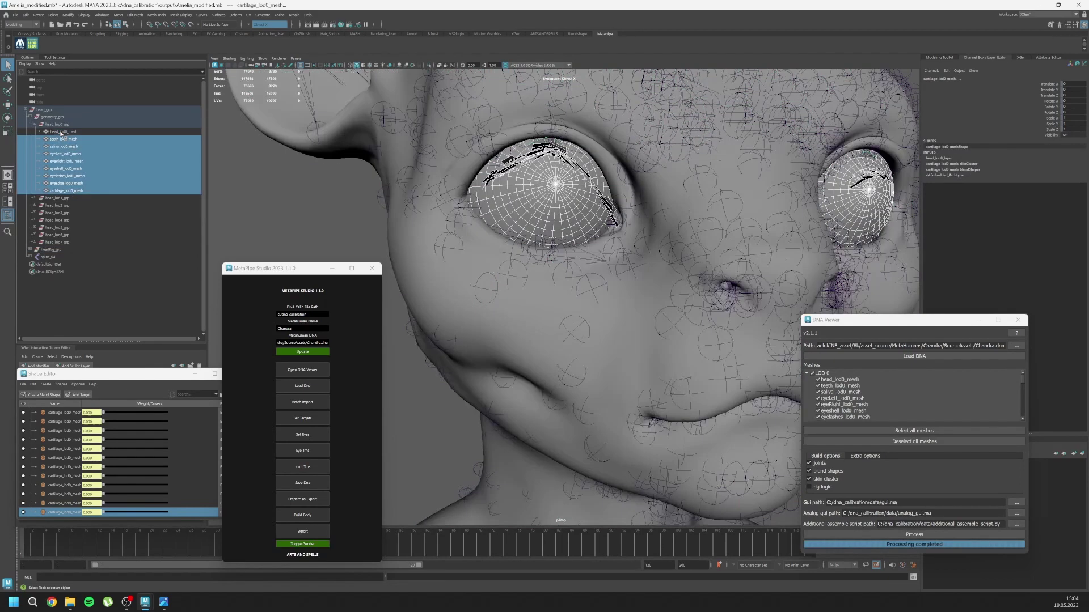
ctrl+click(65, 154)
ctrl+click(67, 161)
ctrl+click(58, 139)
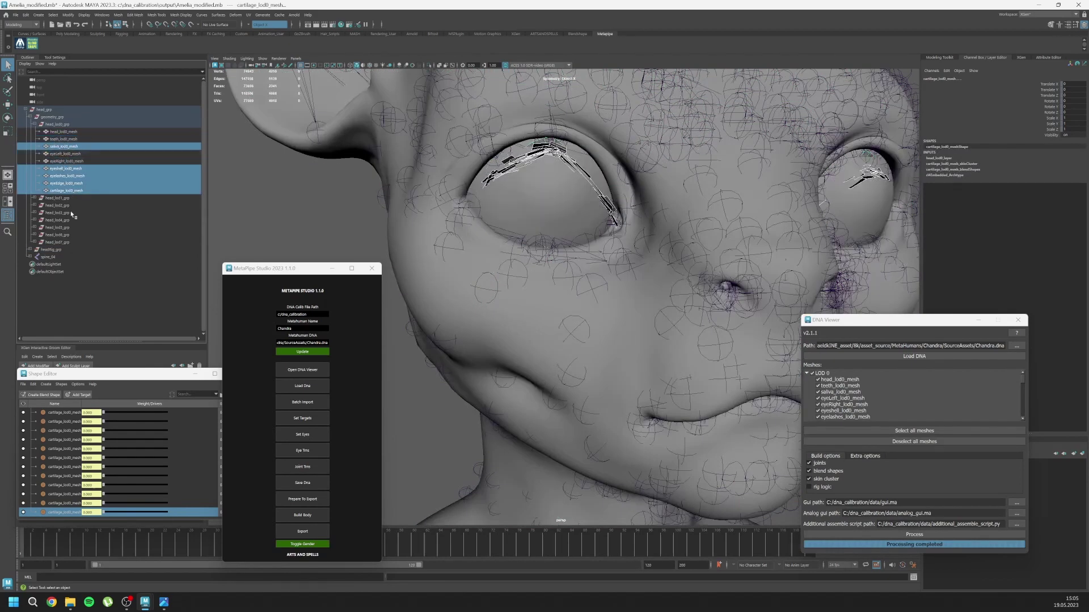
key(a)
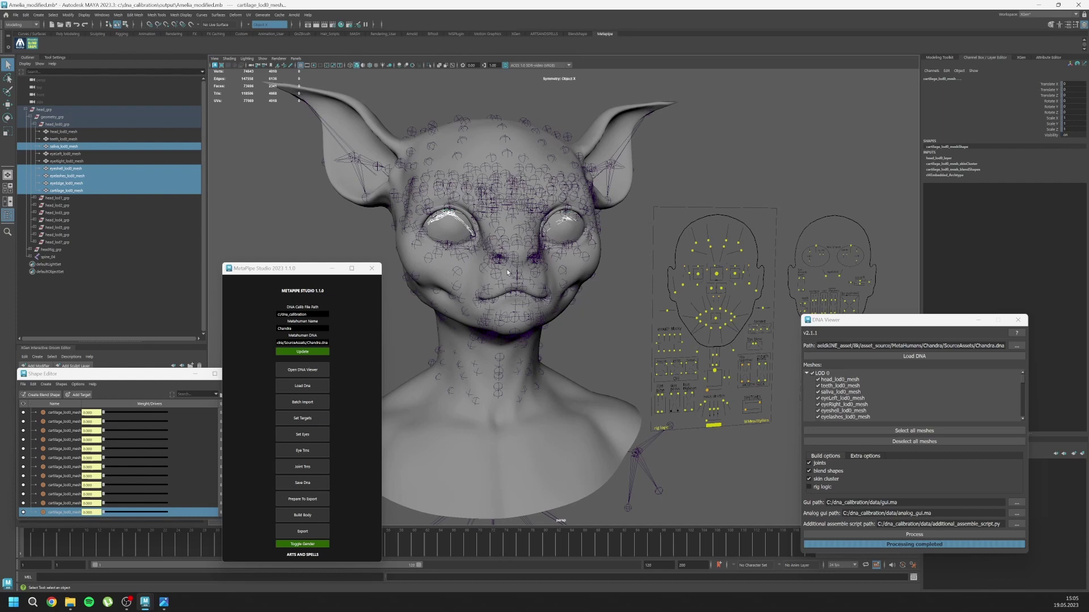
key(Delete)
Test the mouth deformation by moving the CTRL_C_mouth facial control diagonally, and undo the move
alt+right_drag(506, 269, 482, 284)
alt+drag(482, 284, 533, 317)
alt+middle_drag(533, 318, 573, 317)
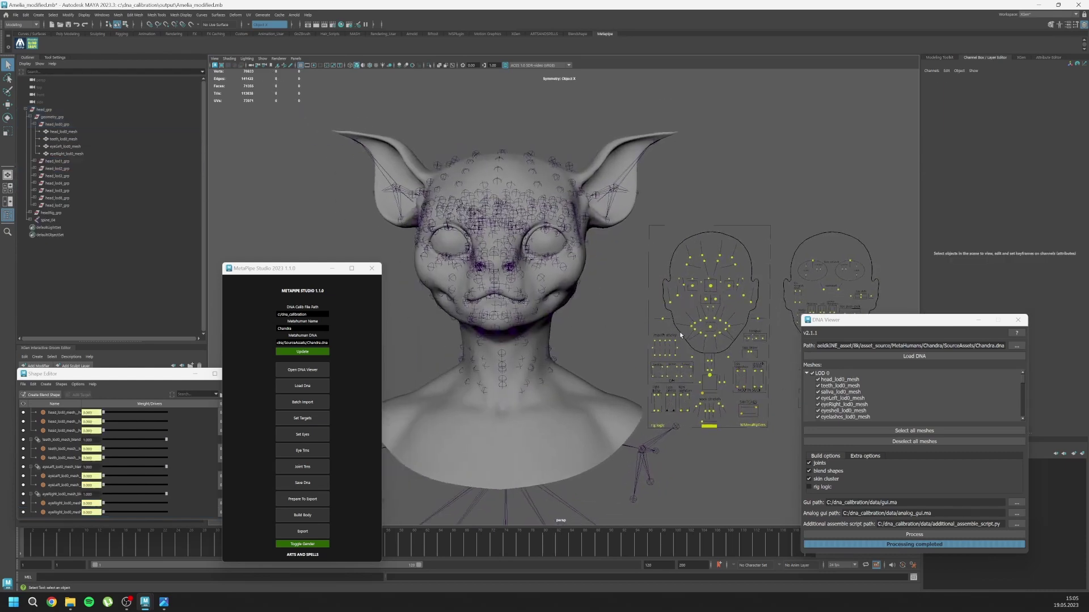
click(710, 327)
key(w)
mouse_move(733, 305)
mouse_down()
mouse_move(721, 279)
mouse_move(739, 309)
mouse_up()
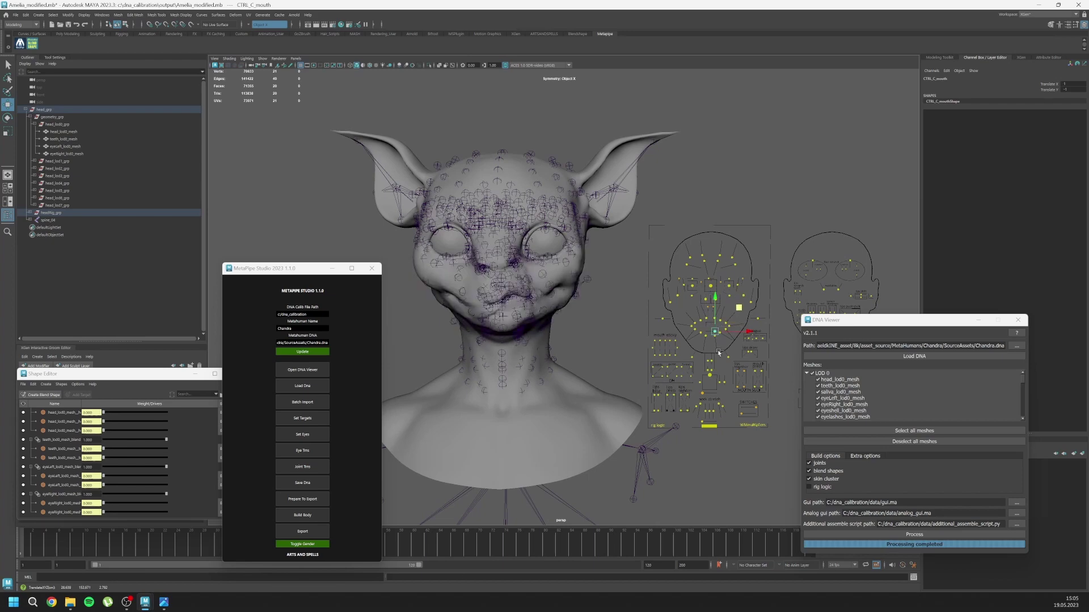
key(ctrl+z)
Test the jaw deformation by moving the CTRL_C_jaw facial control downward, and undo the move
click(709, 376)
drag(709, 392, 714, 430)
key(ctrl+z)
Close the creature's right eye by moving the CTRL_R_eye_blink control down to a value of 1
alt+drag(610, 301, 658, 295)
scroll(673, 287, up, 3)
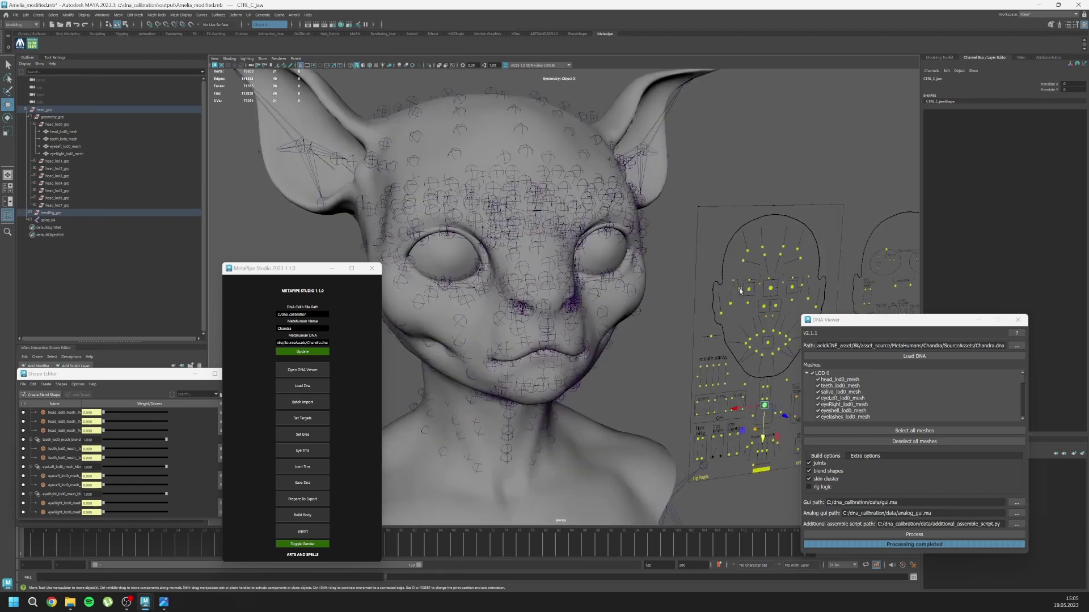
drag(775, 340, 786, 374)
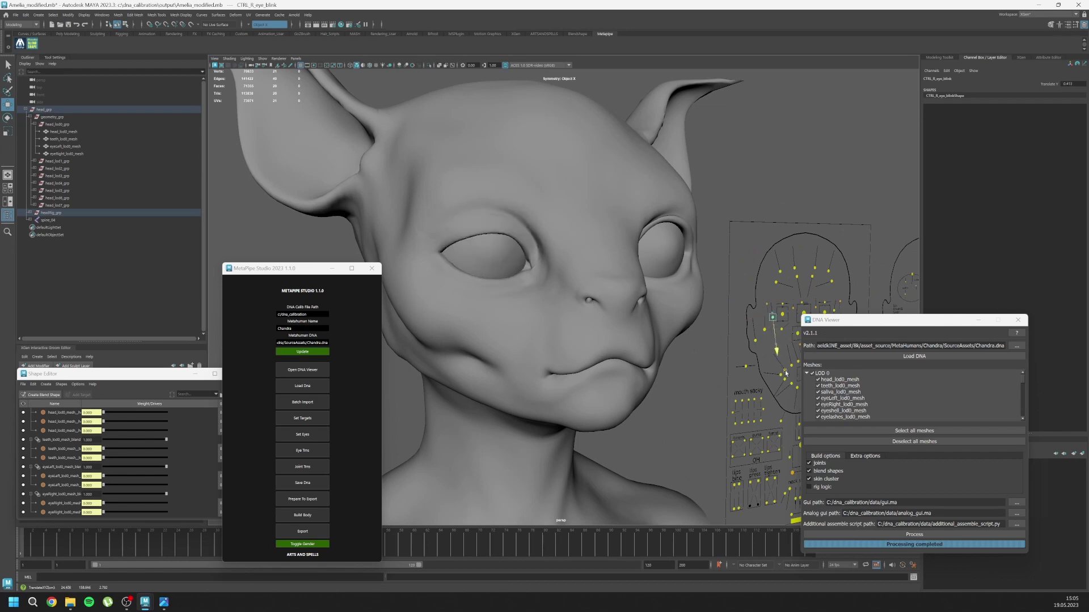
middle_drag(786, 372, 790, 385)
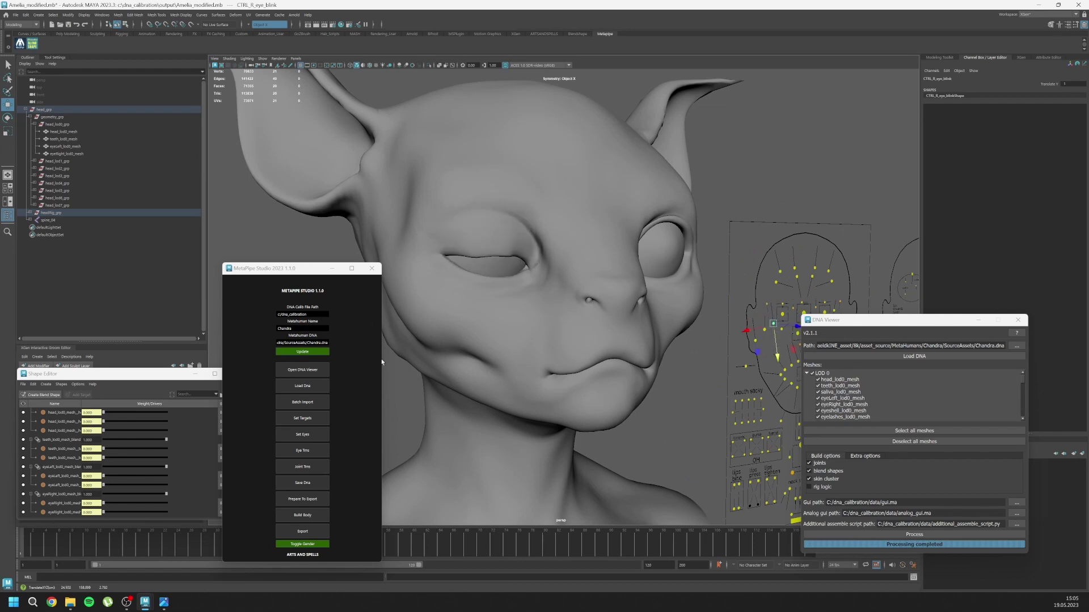
Examine the closed right eyelid and the rest of the rigged head from several angles
scroll(675, 263, down, 5)
alt+drag(675, 264, 540, 290)
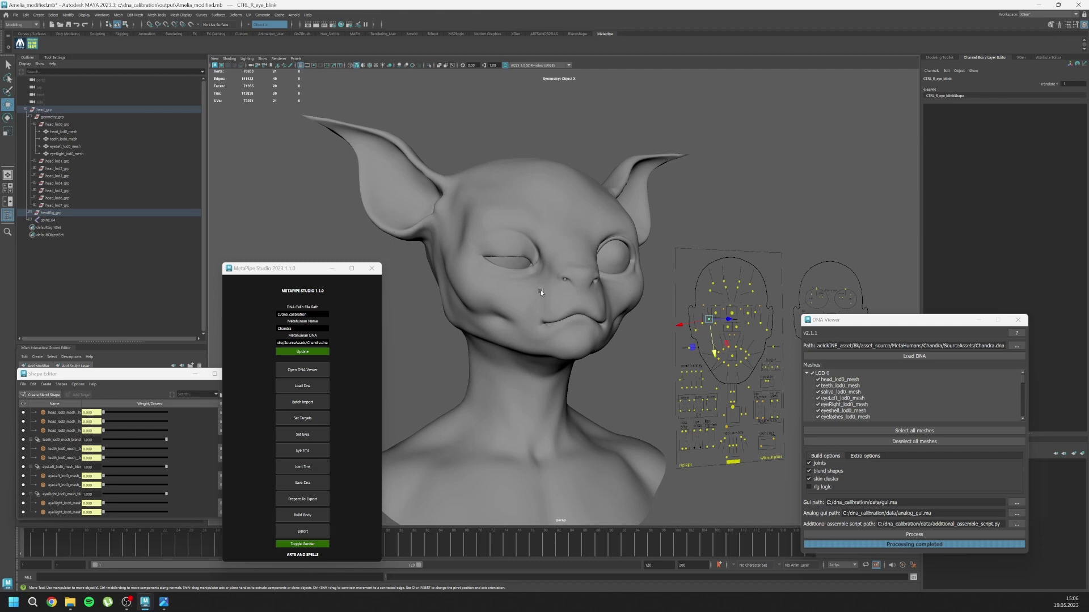
alt+drag(540, 291, 570, 296)
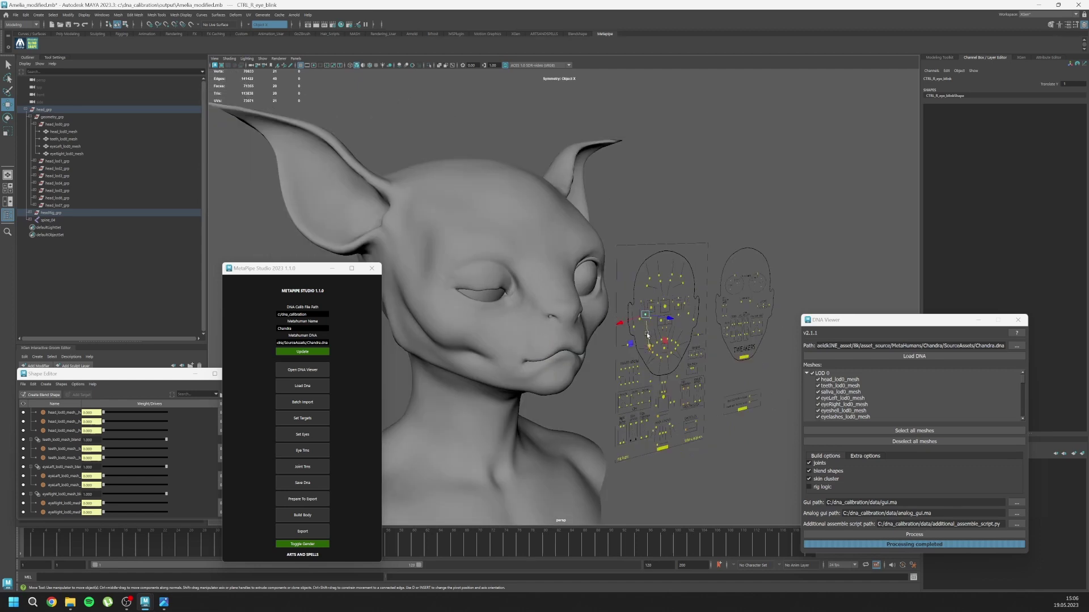
drag(649, 336, 657, 376)
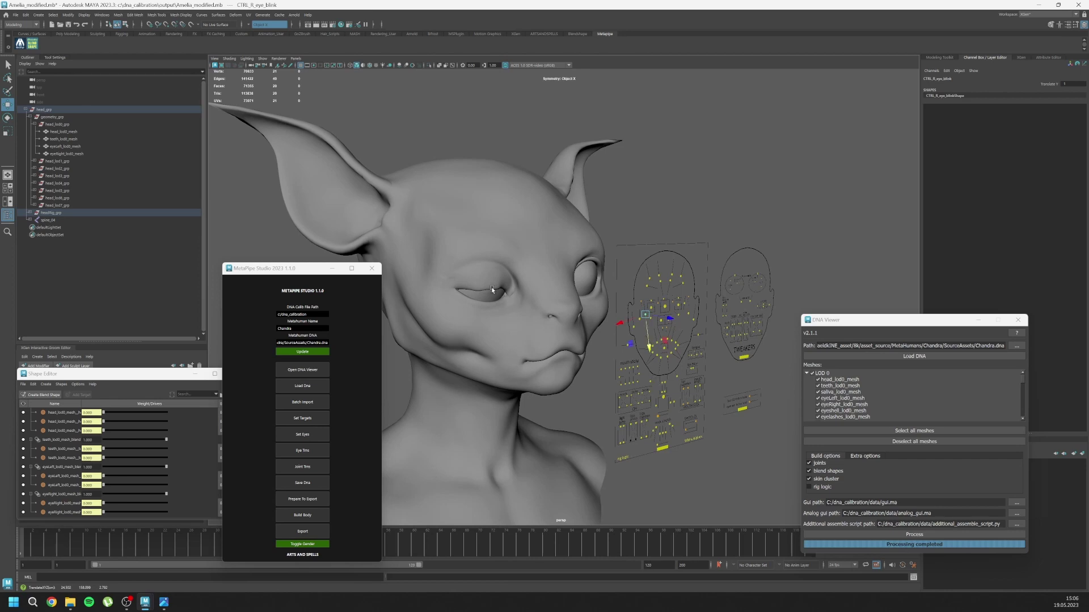
mouse_move(575, 311)
alt+mouse_down()
mouse_move(493, 311)
mouse_move(554, 308)
alt+mouse_up()
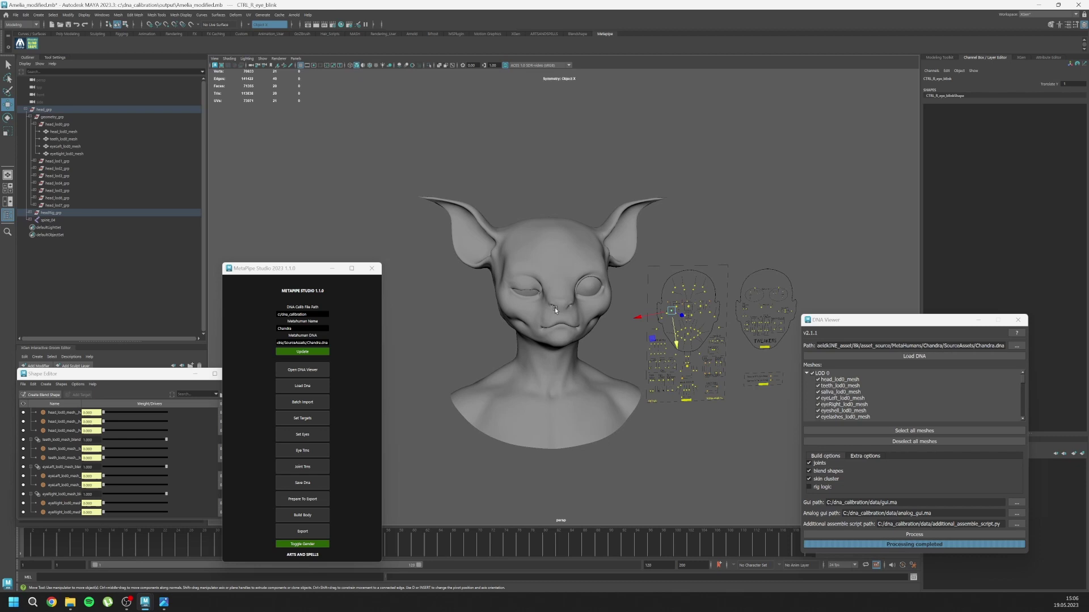
alt+drag(554, 308, 533, 322)
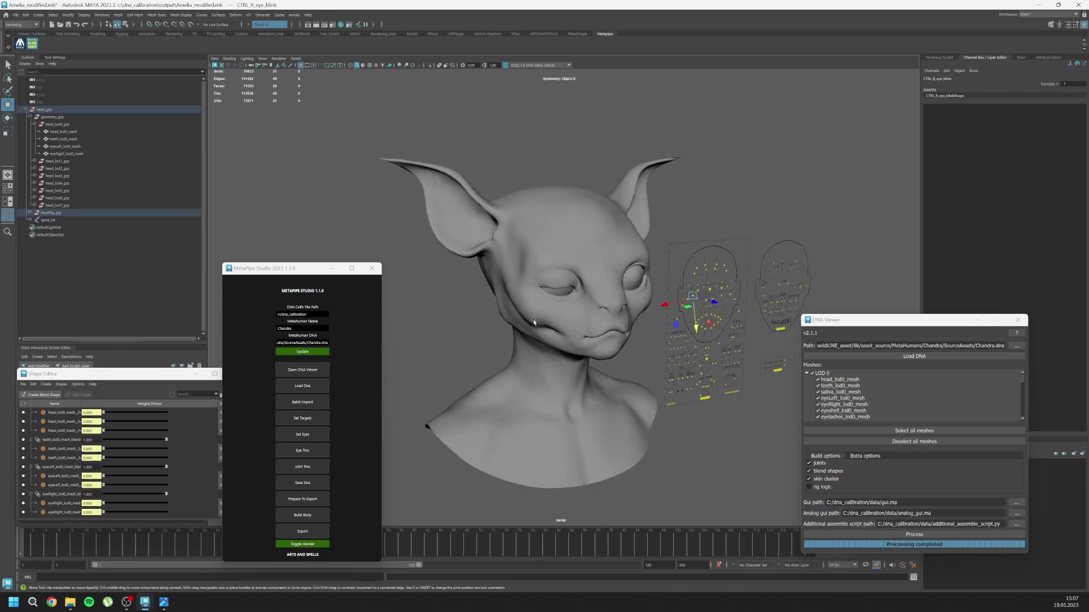
scroll(533, 321, down, 2)
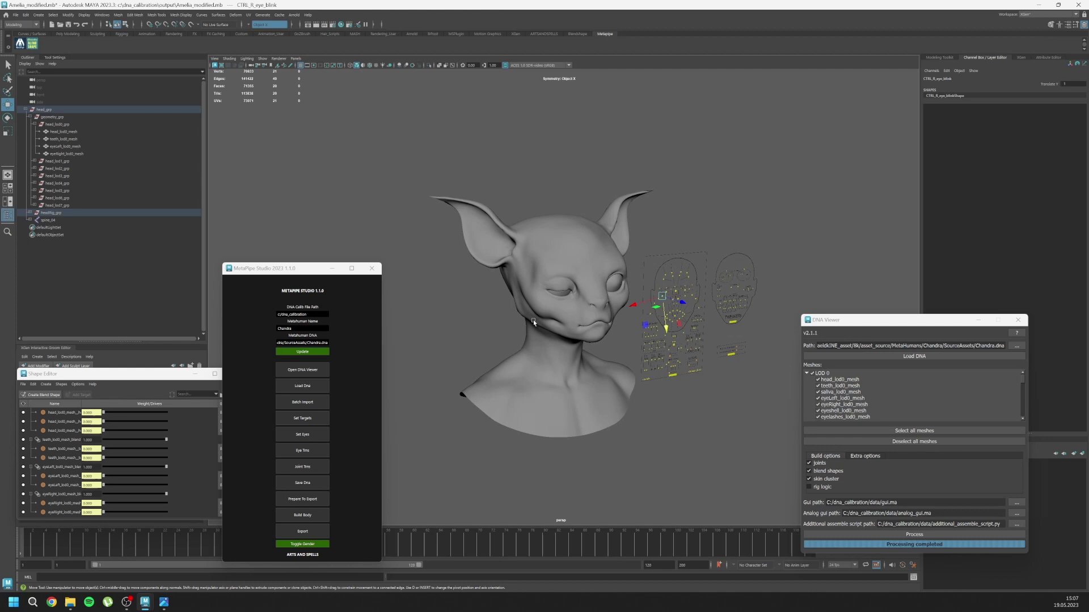
alt+drag(533, 321, 532, 311)
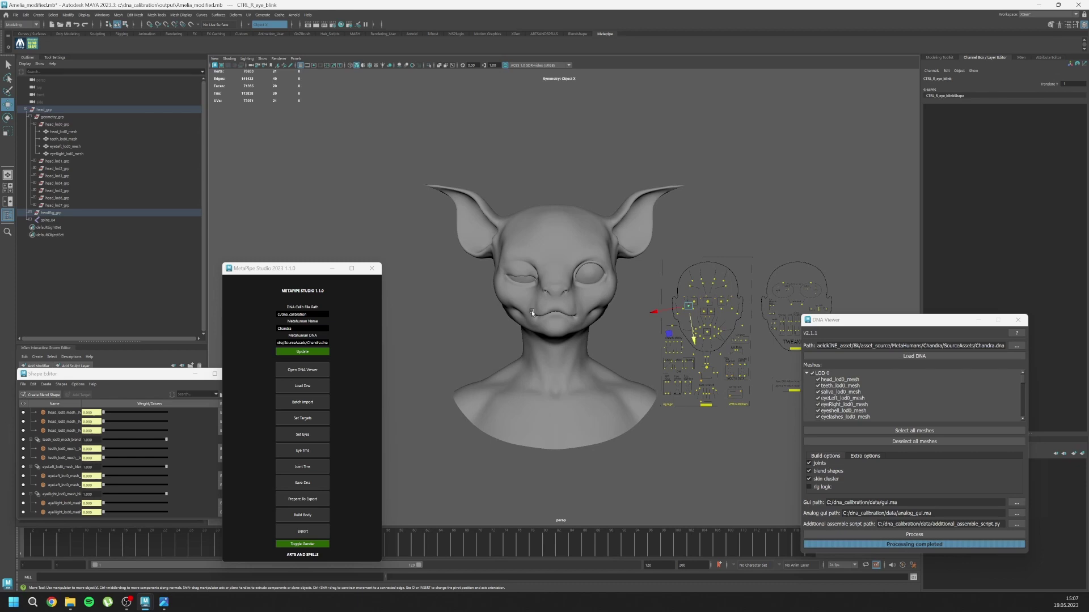
Examine the wireframe of head_lod0_mesh around the closed right eye, with the MetaPipe Studio window moved aside
drag(264, 269, 198, 263)
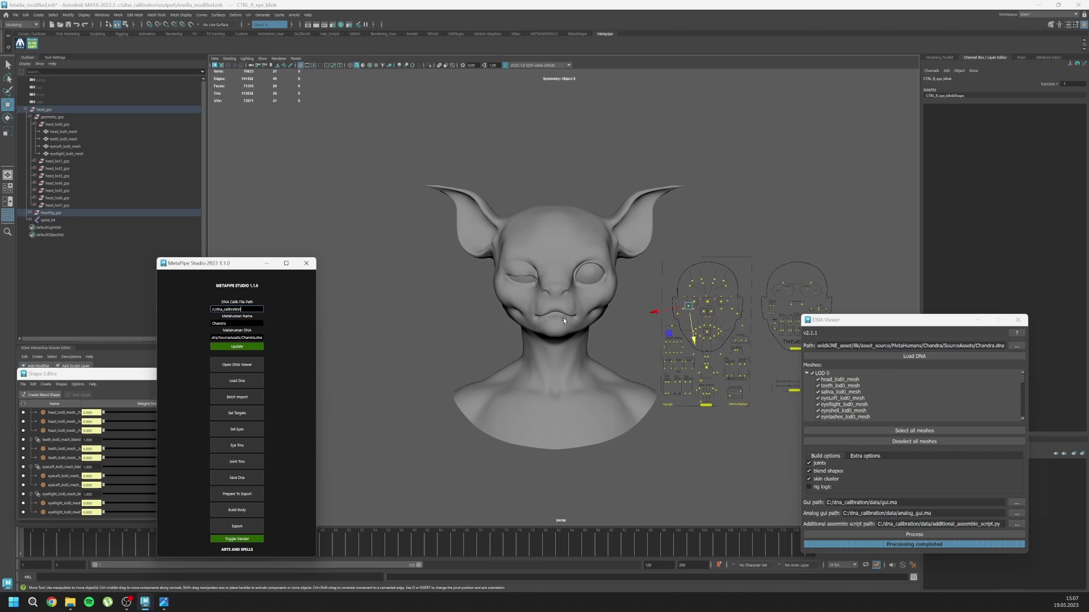
click(547, 314)
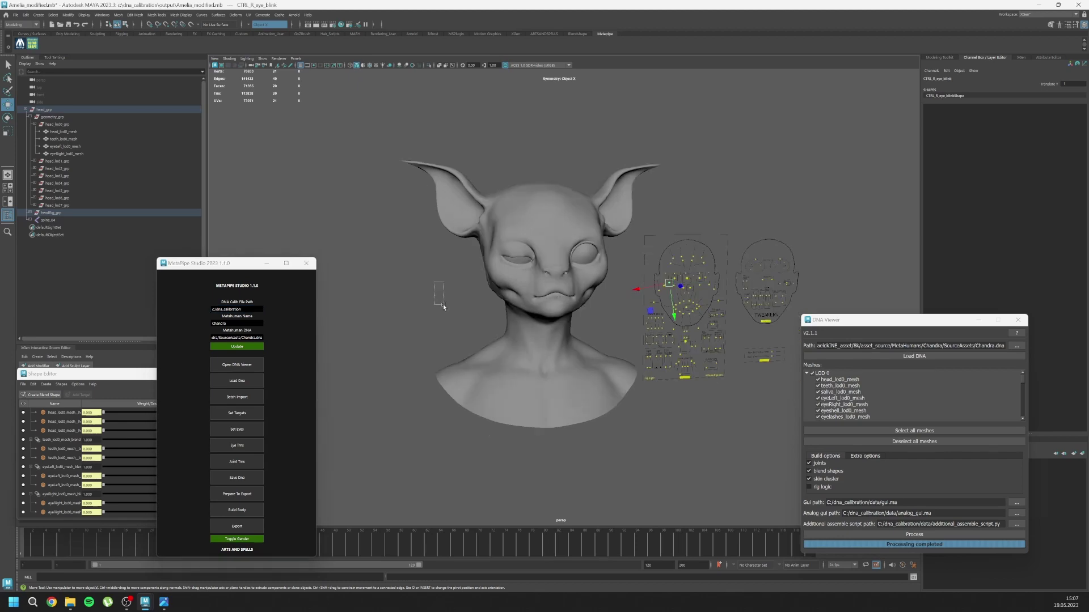
key(f)
alt+drag(554, 301, 421, 272)
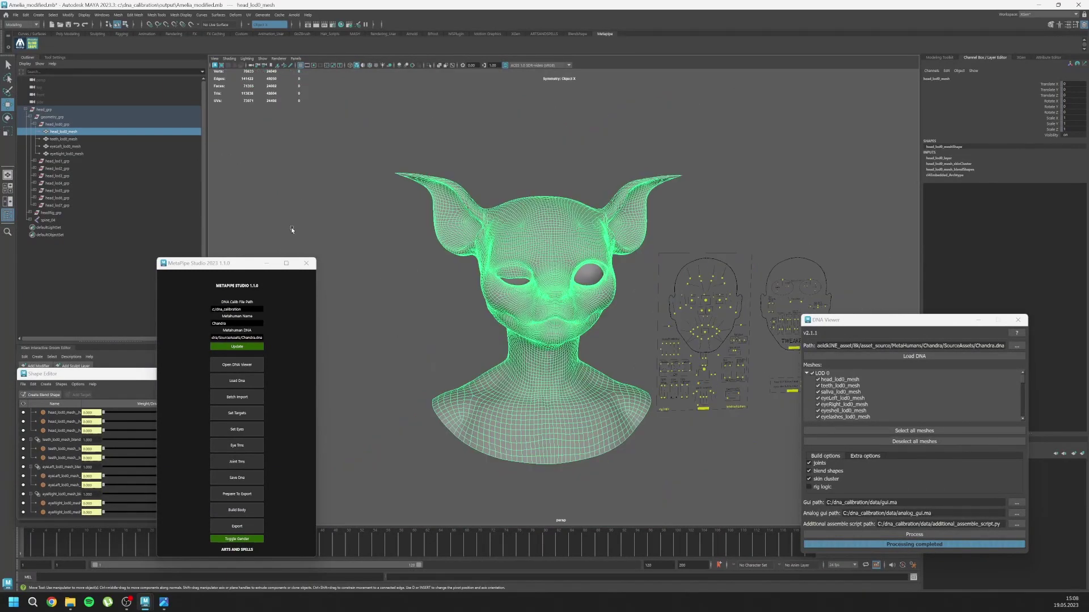
scroll(462, 249, up, 5)
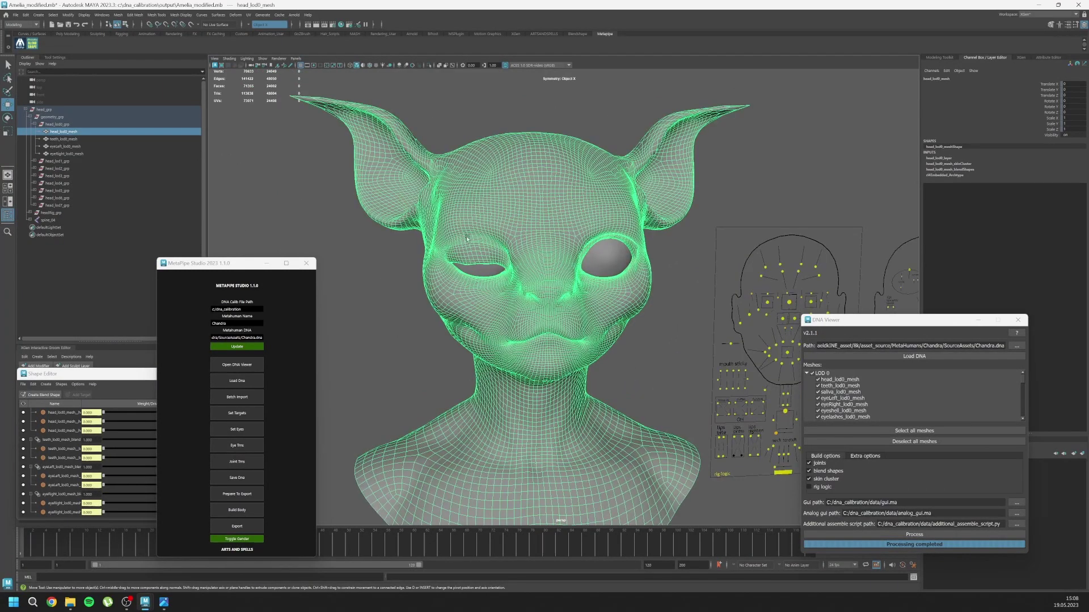
scroll(549, 273, down, 4)
scroll(550, 274, down, 2)
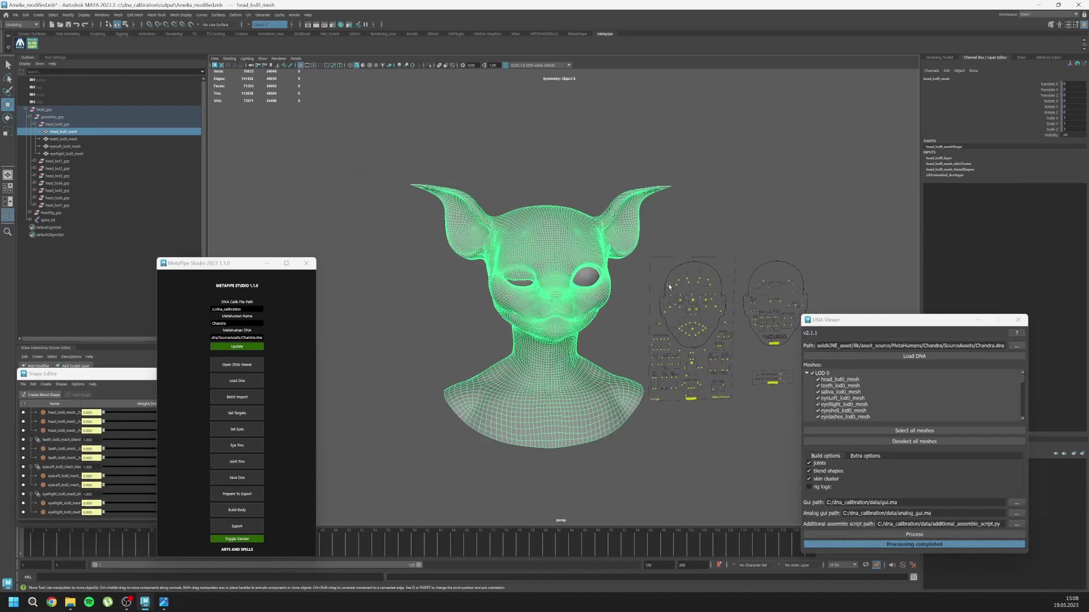
click(422, 355)
scroll(570, 315, up, 3)
alt+drag(570, 314, 624, 311)
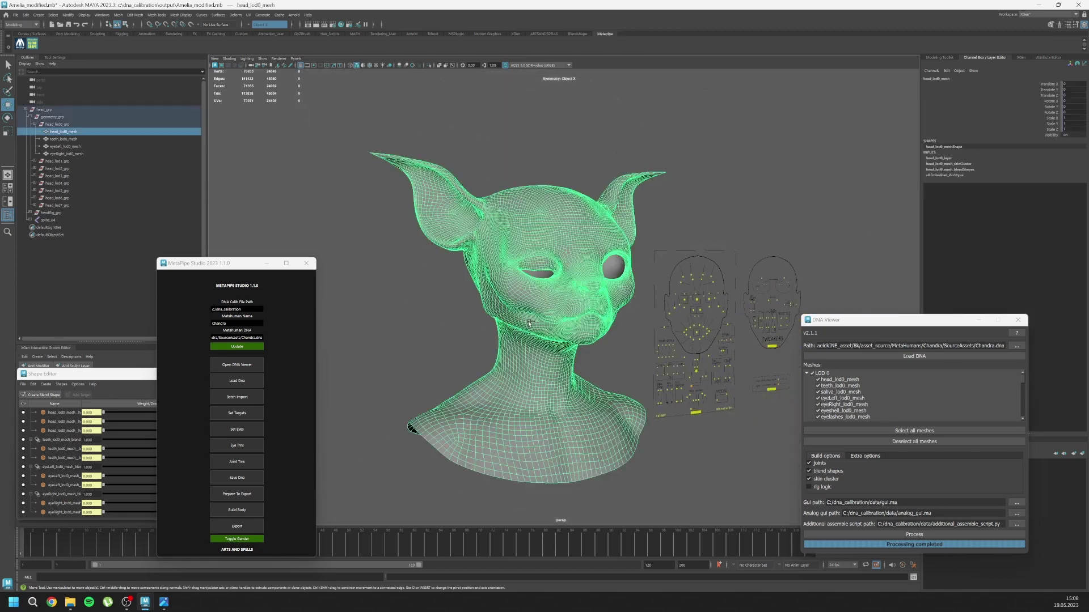
Unlock the transform channels of a duplicate of head_lod0_mesh and move the copy beside the original
click(1048, 83)
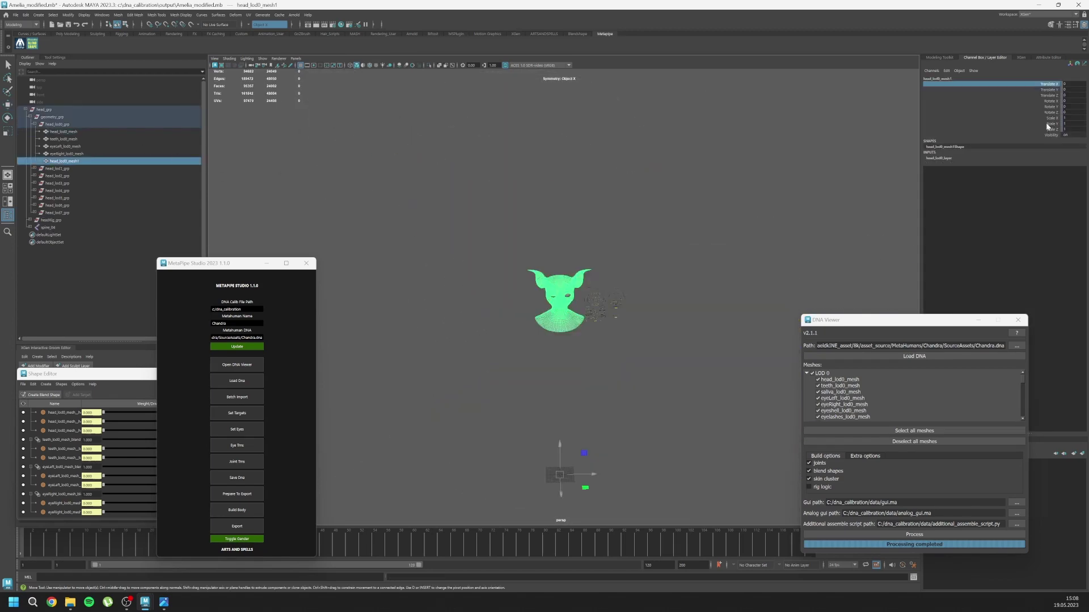
shift+click(1043, 129)
right_click(1042, 133)
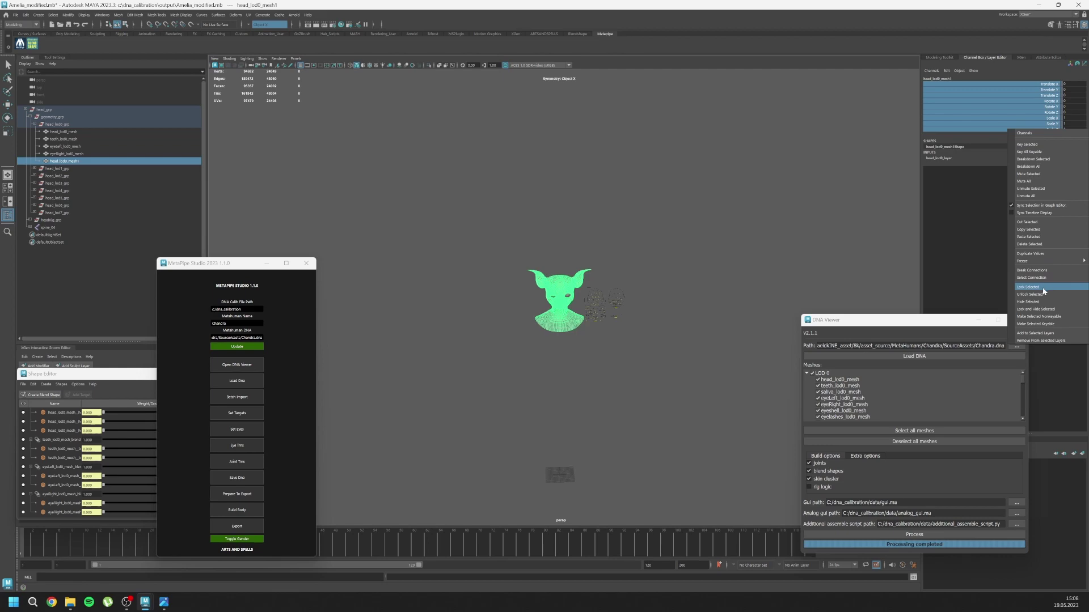
click(1043, 287)
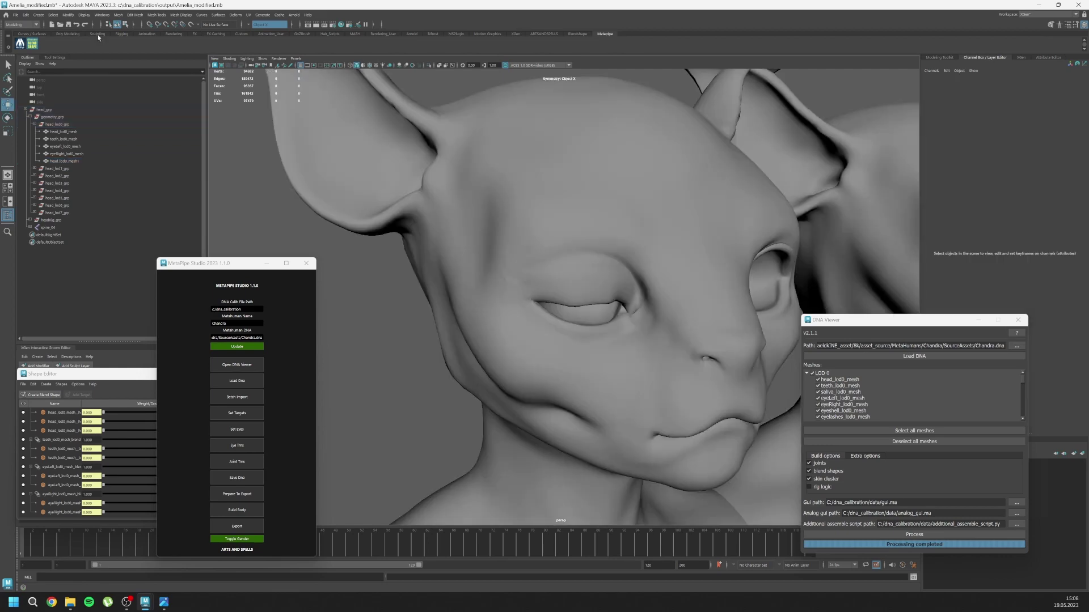
Reshape the right eyelid of the duplicated head with the Grab sculpting tool
click(97, 34)
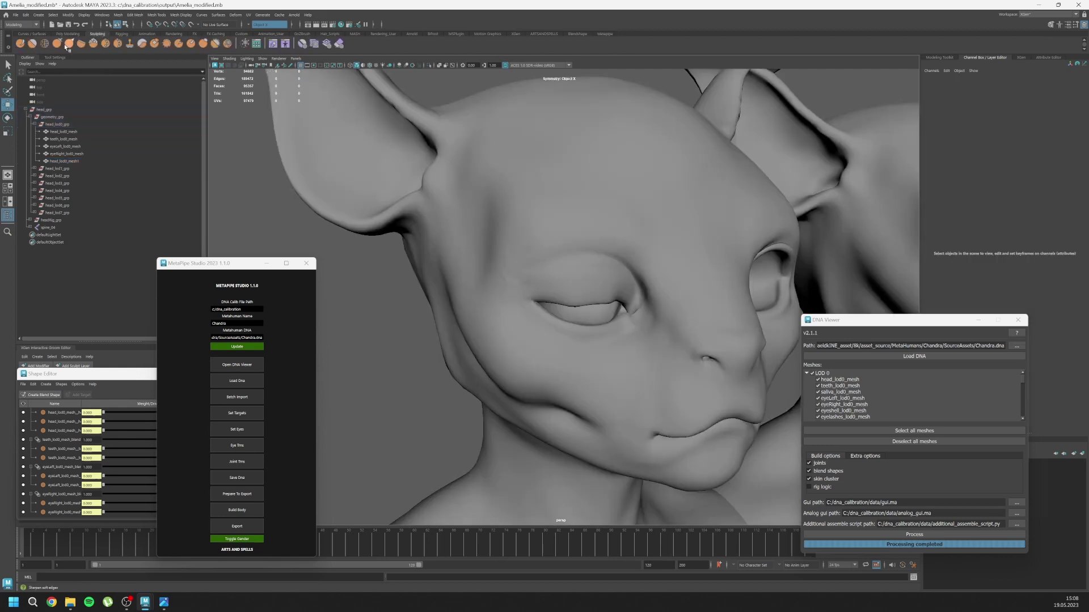
click(57, 43)
click(617, 347)
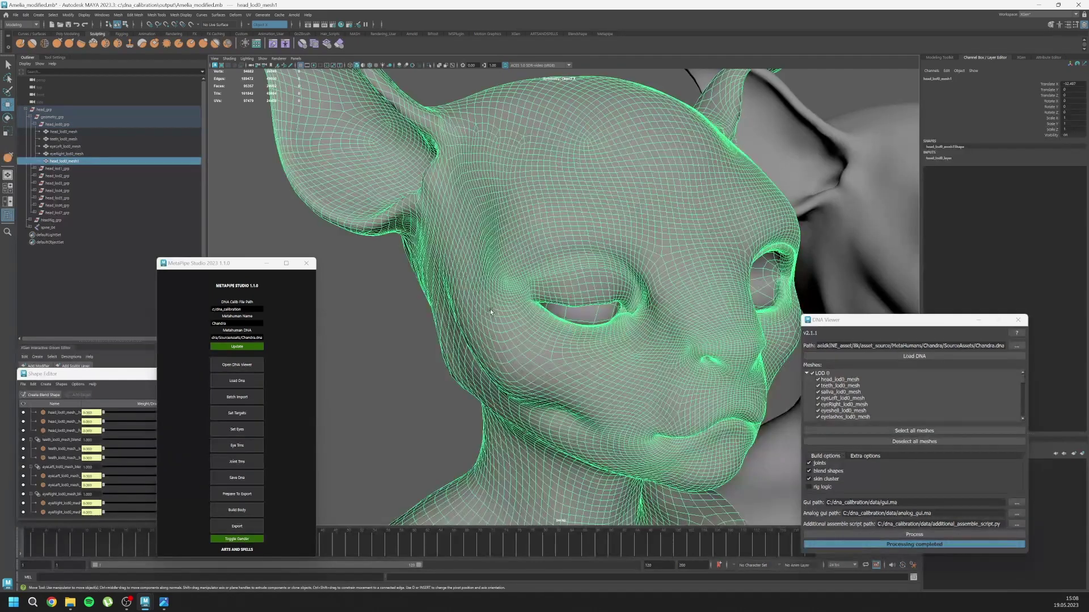
key(w)
key(y)
alt+drag(453, 238, 437, 227)
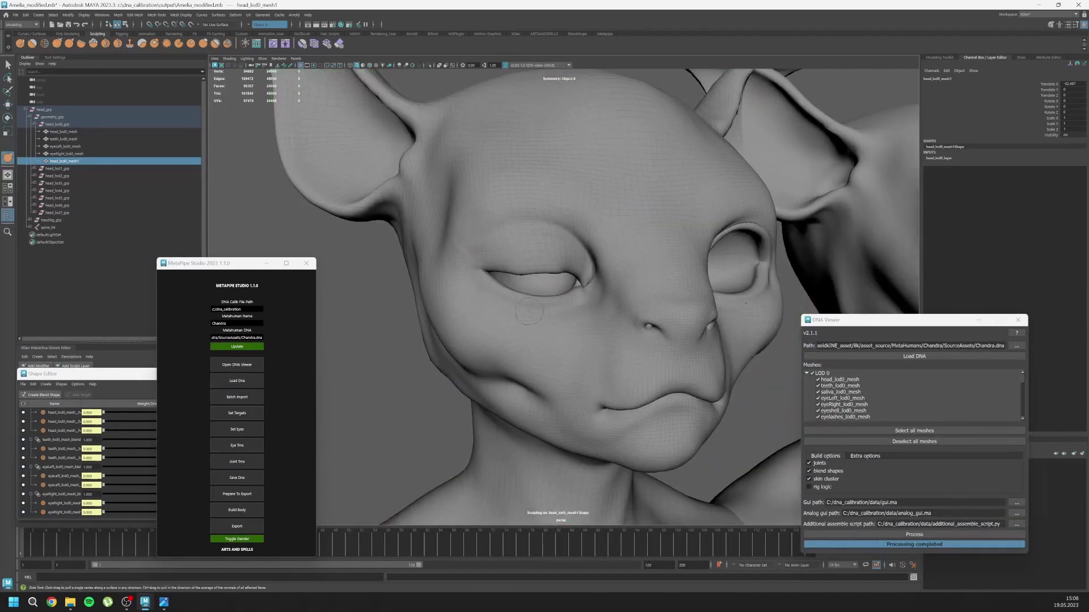
mouse_move(523, 268)
mouse_down()
mouse_move(530, 282)
mouse_move(567, 282)
mouse_move(496, 281)
mouse_move(519, 278)
mouse_move(438, 247)
mouse_up()
Delete the sculpted duplicate of the head and frame the remaining rigged head
scroll(503, 272, down, 5)
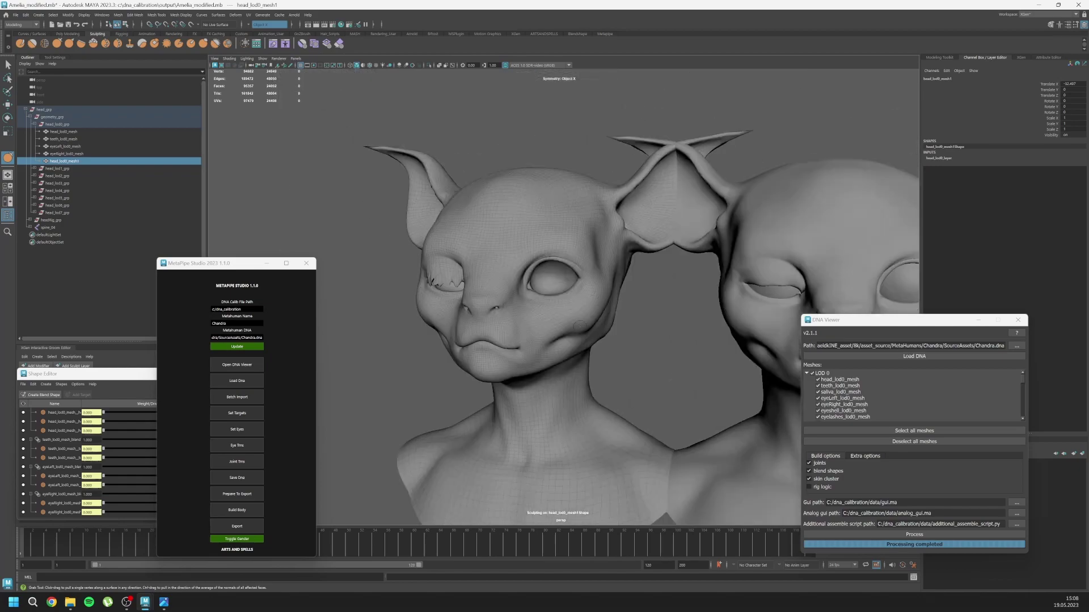
key(w)
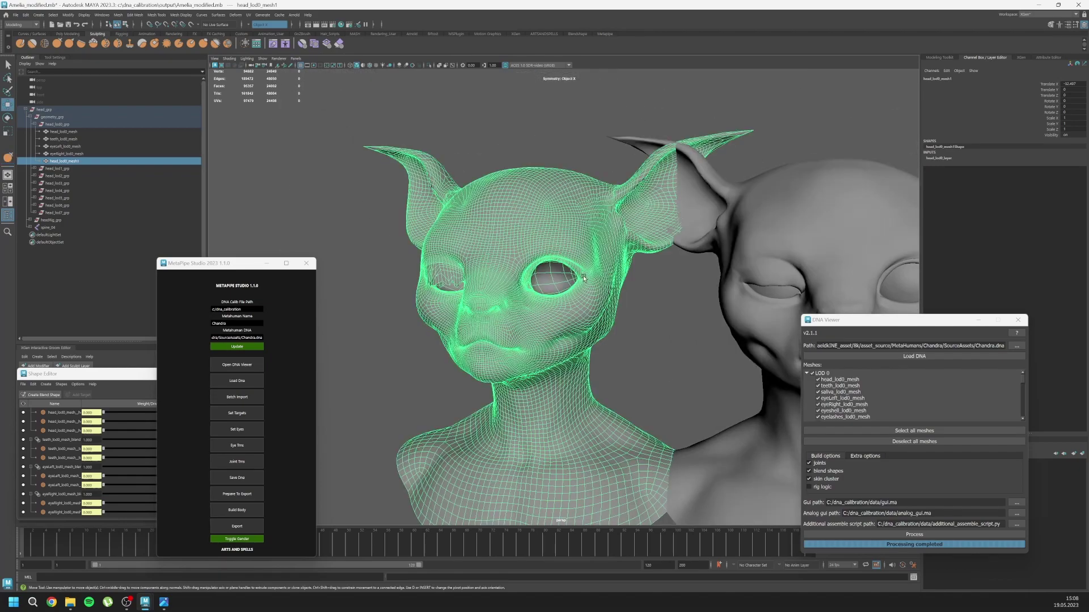
key(Delete)
key(a)
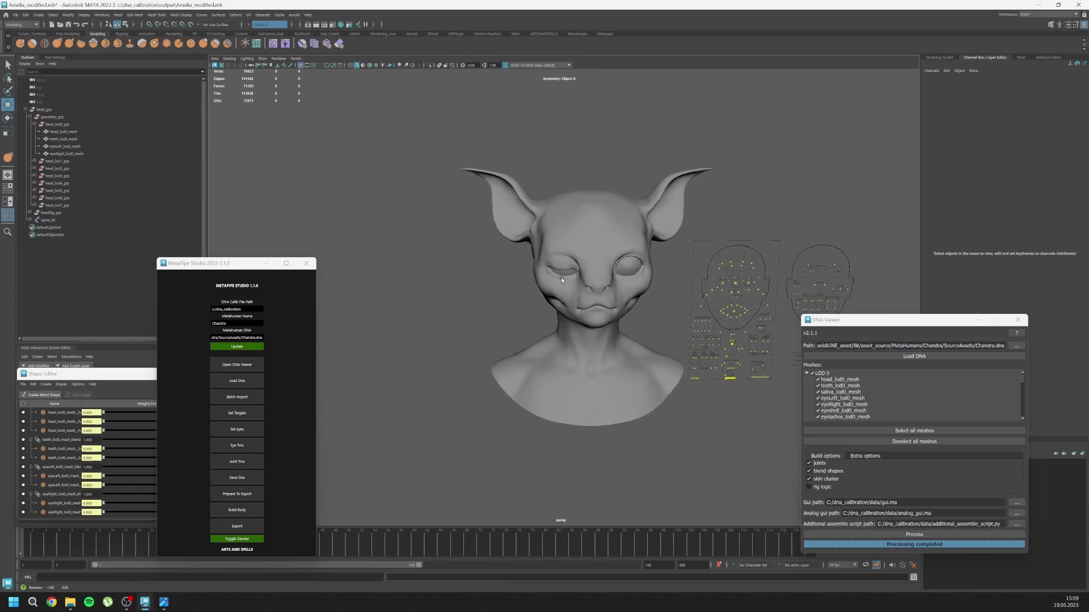
Import the two corrective head models BlendEyeL.obj and BlendEyeR.obj into the scene
click(15, 15)
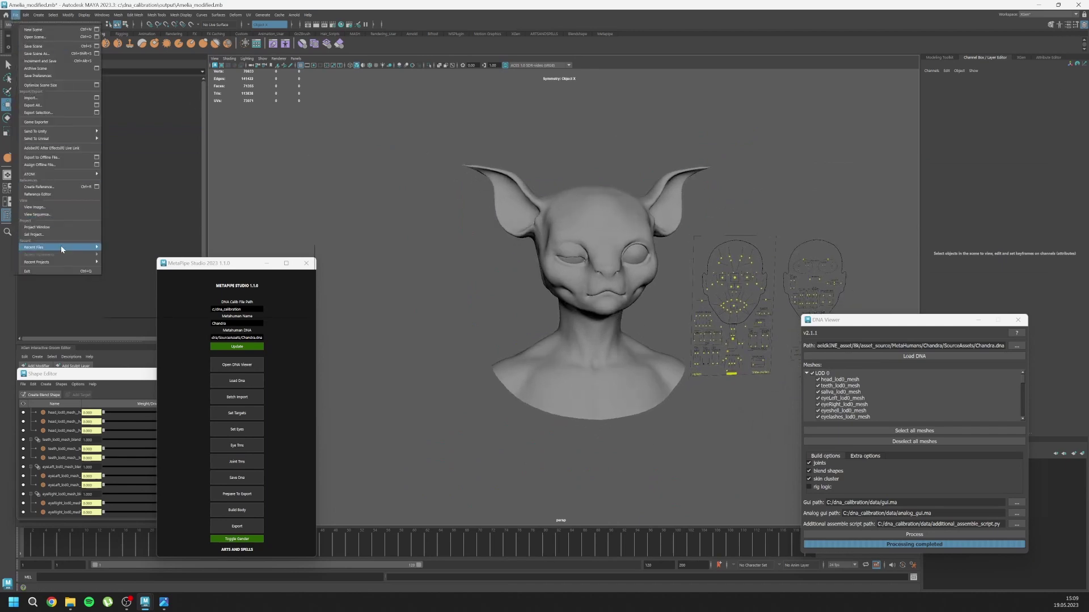
click(72, 169)
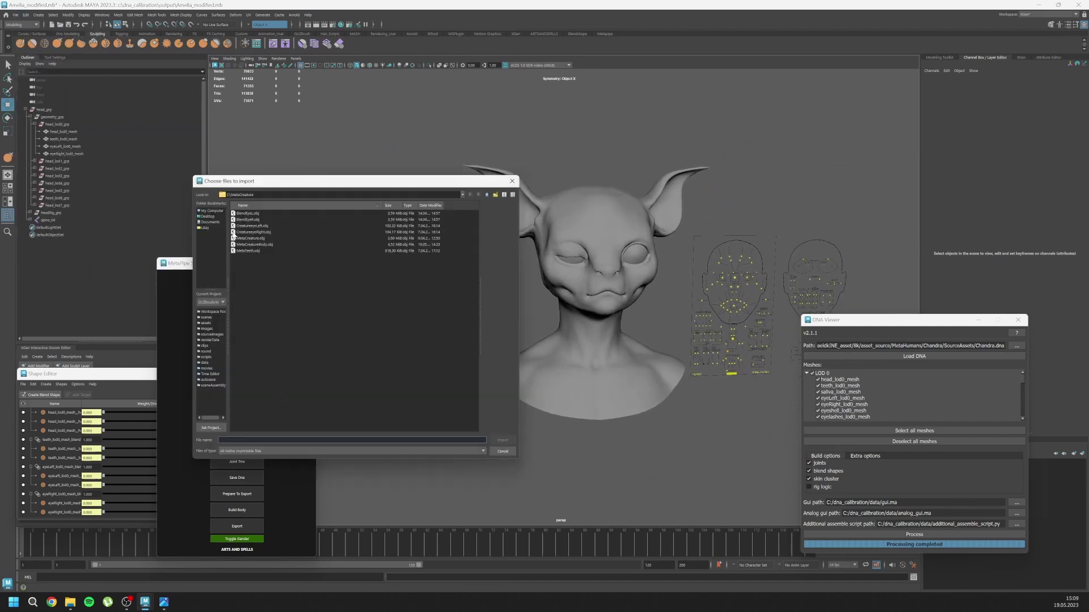
click(252, 219)
ctrl+click(252, 214)
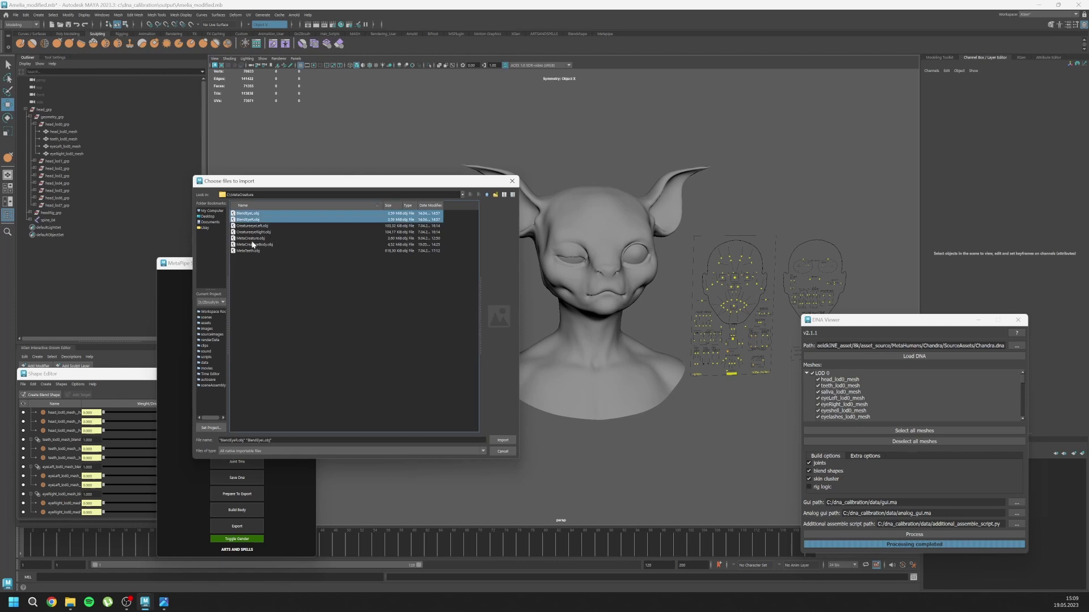
click(503, 441)
Move the two imported BlendEye heads along X so that they stand side by side next to the rigged head
click(62, 235)
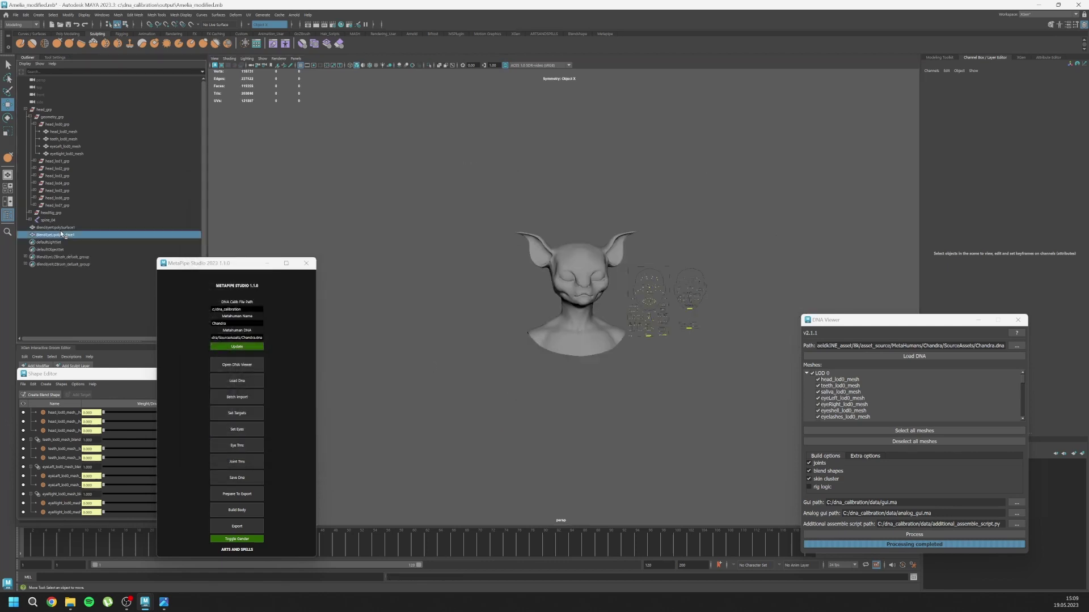
shift+click(60, 228)
scroll(462, 342, down, 5)
alt+middle_drag(549, 399, 499, 339)
drag(540, 452, 449, 452)
click(67, 234)
click(432, 320)
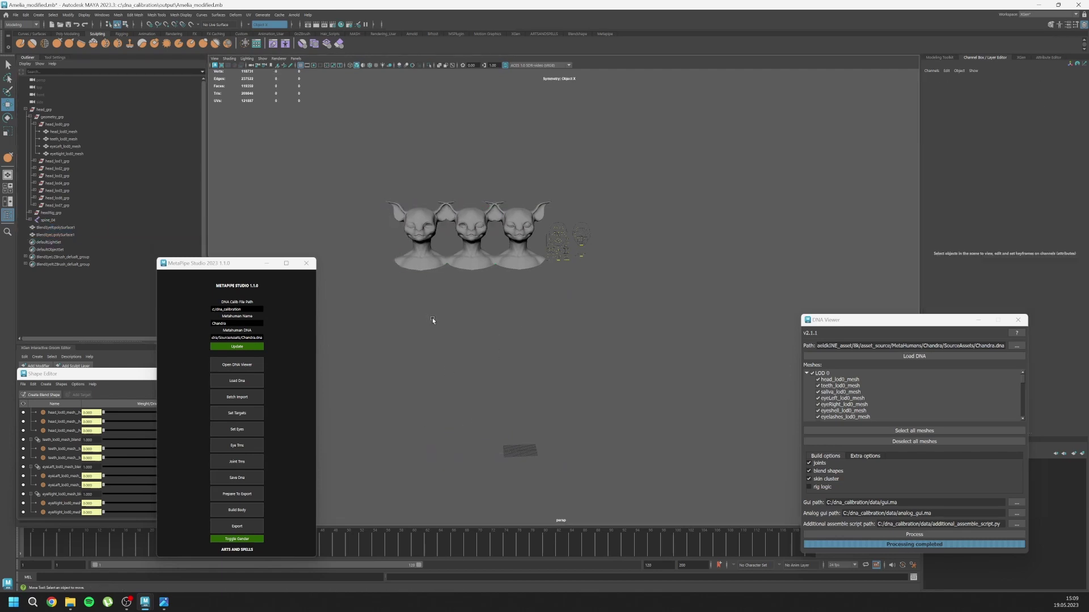
scroll(432, 320, up, 5)
alt+middle_drag(432, 319, 496, 347)
drag(504, 345, 454, 300)
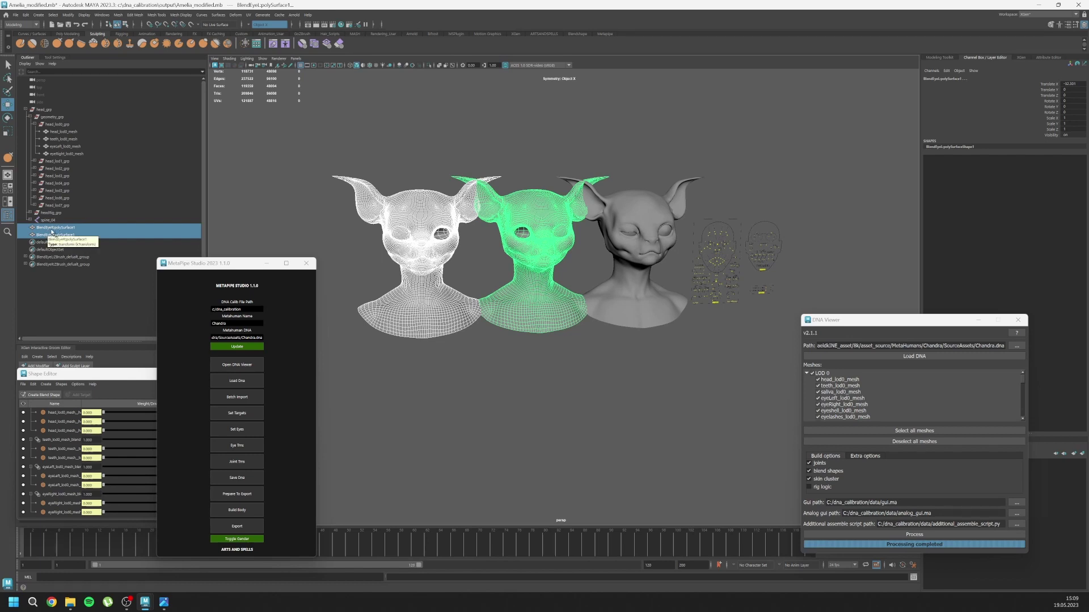
click(239, 229)
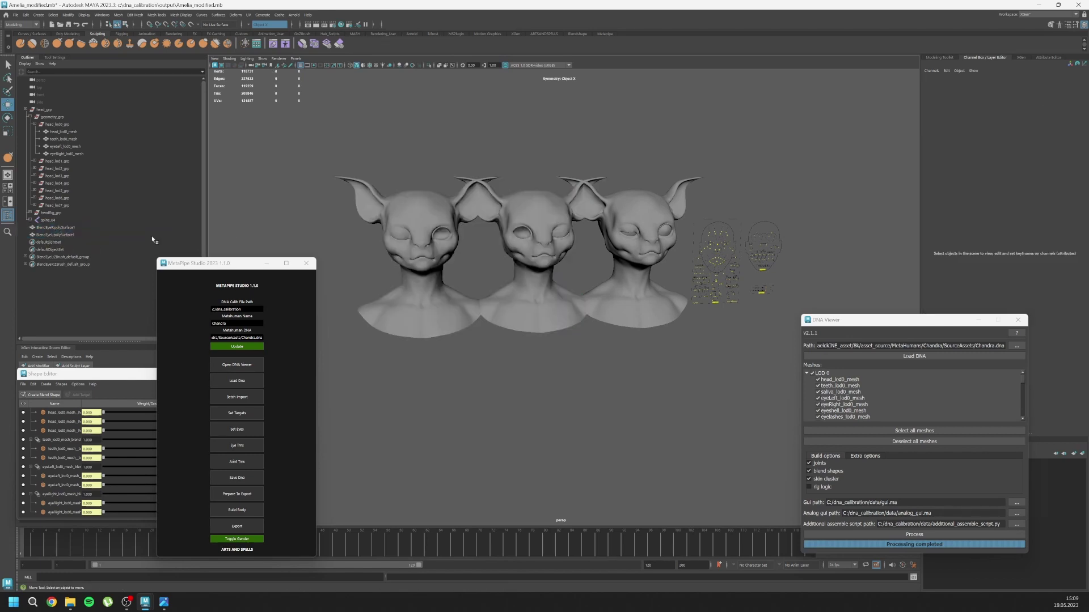
Rename the imported BlendEyeR head as R and the BlendEyeL head as L
double_click(60, 228)
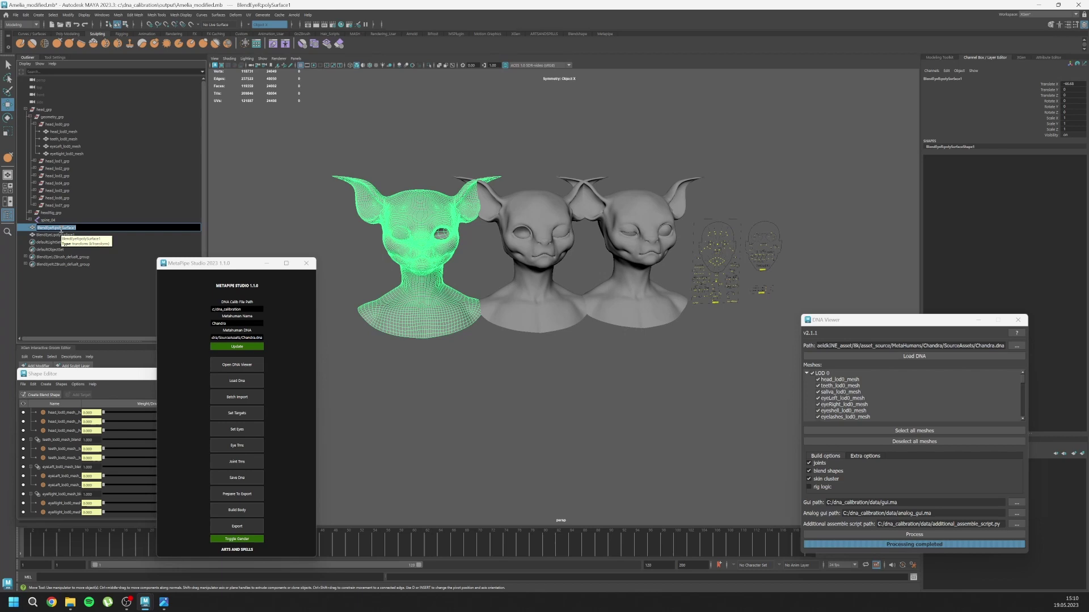
text(asdfgh)
key(Return)
double_click(54, 234)
text(L)
key(Return)
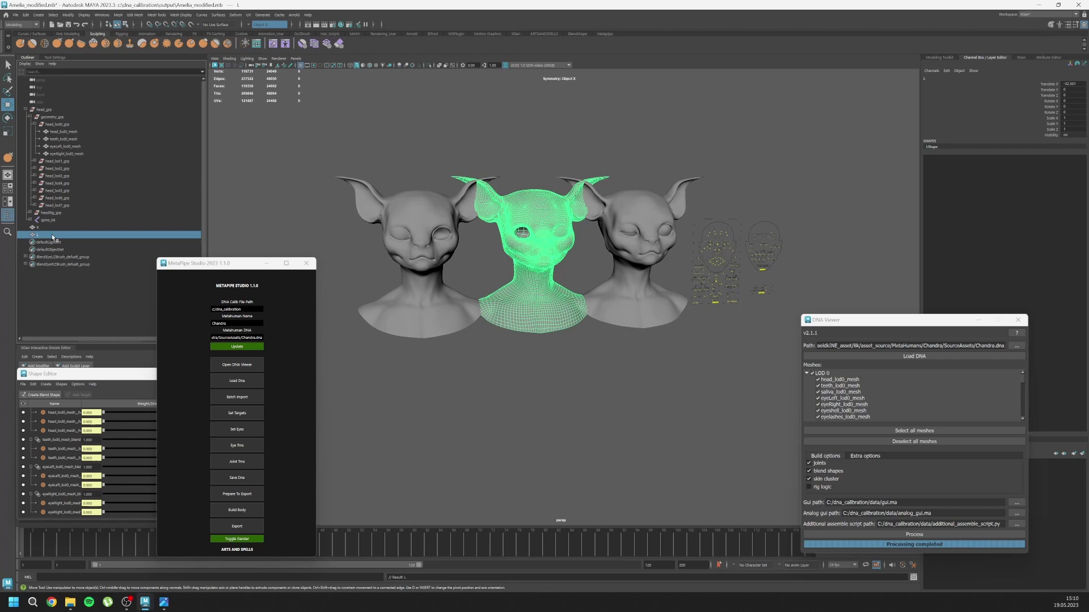
Compare the R head with the rigged head and check the value of the CTRL_R_eye_blink control
click(48, 228)
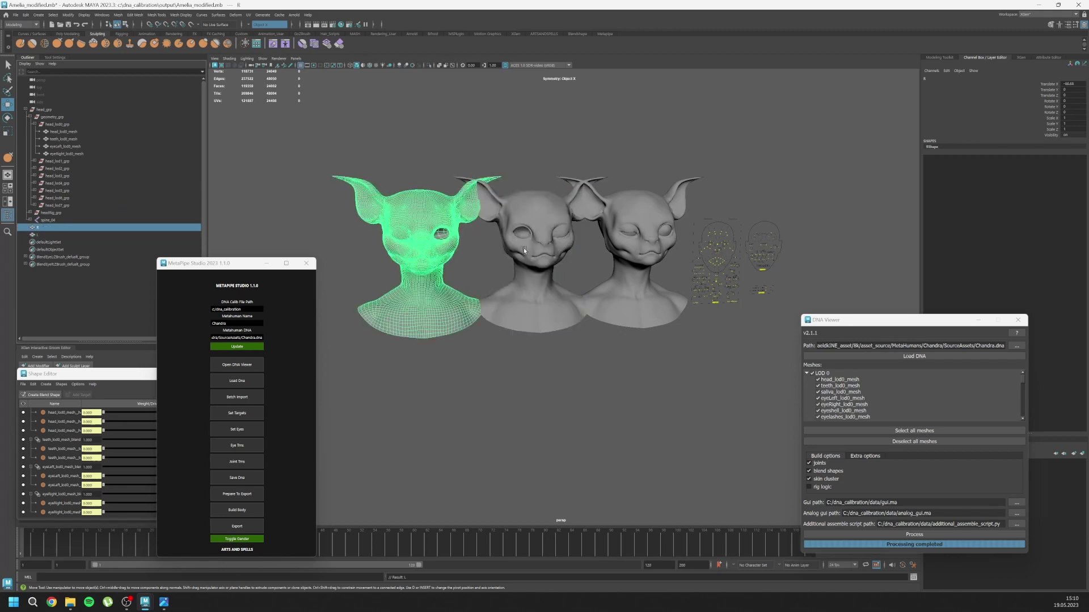
scroll(524, 250, up, 3)
alt+drag(540, 259, 495, 261)
scroll(485, 258, down, 2)
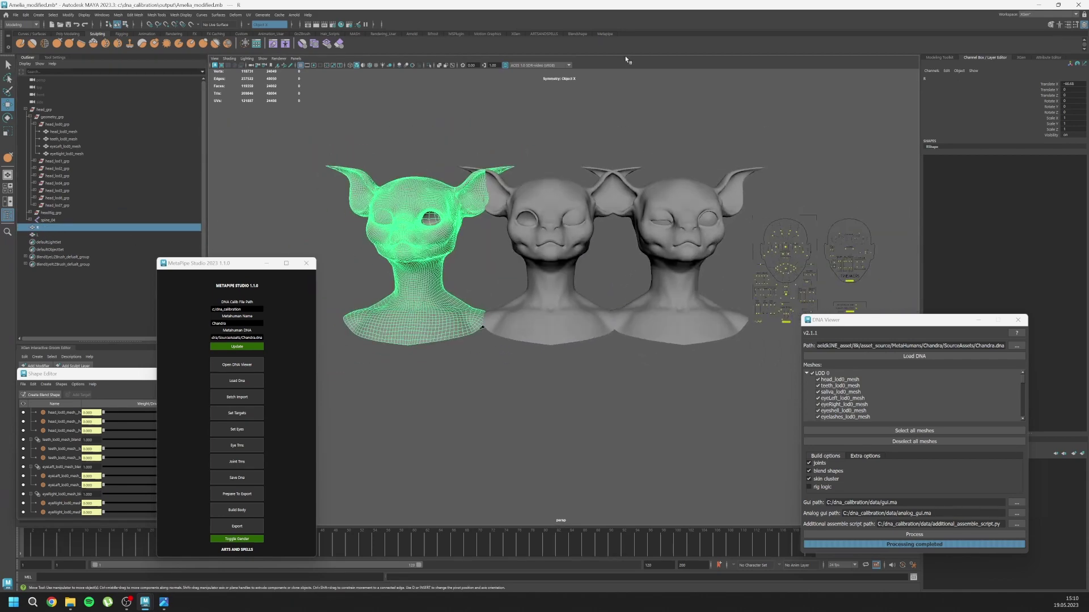
click(607, 35)
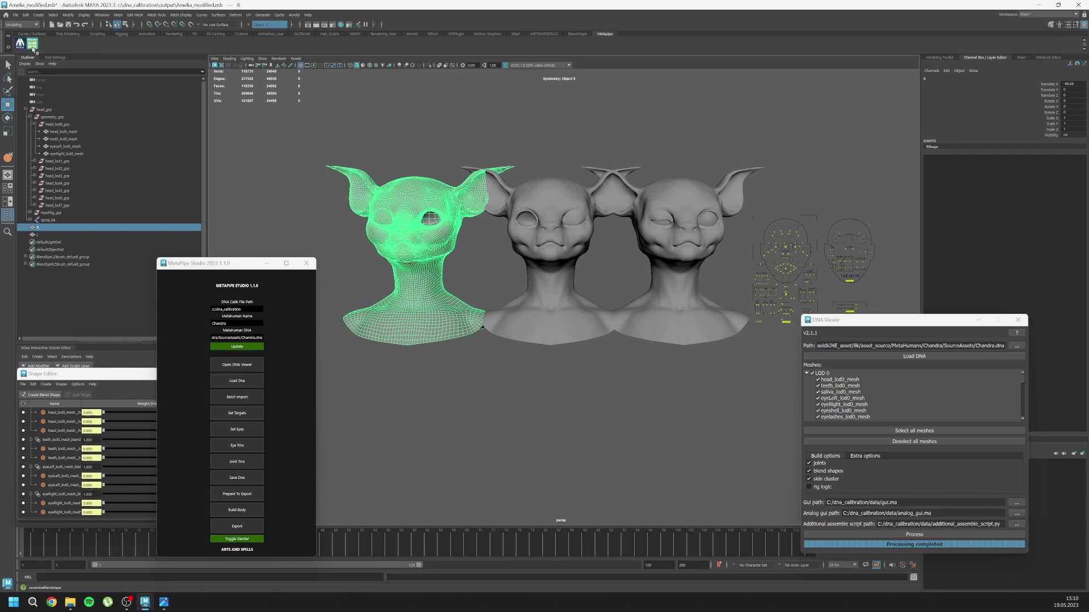
scroll(862, 248, up, 5)
click(626, 252)
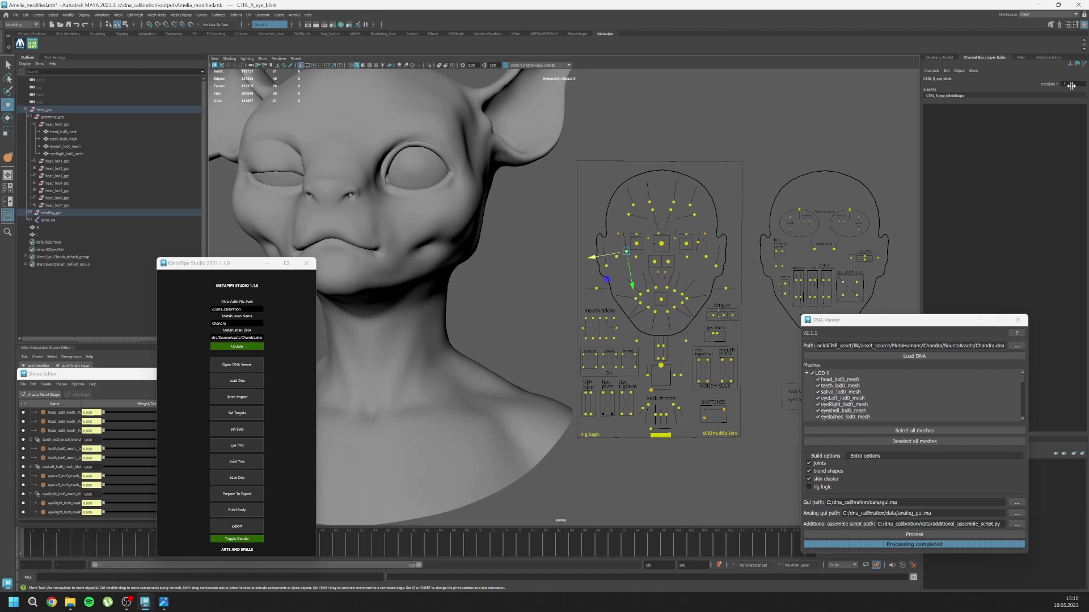
key(a)
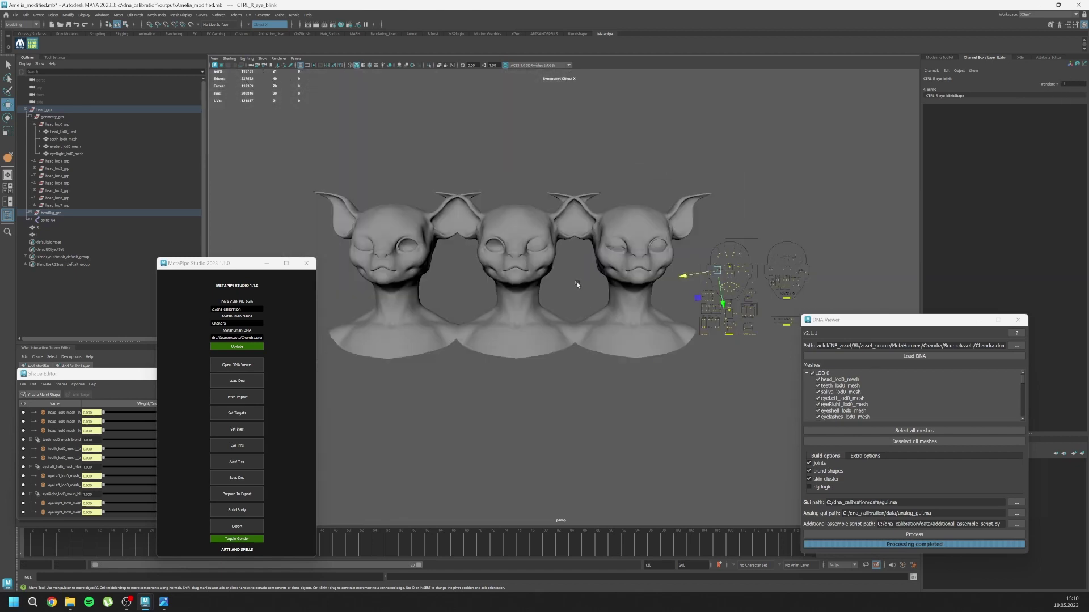
Create a corrective blendshape for the right blink from head_lod0_mesh and the R head with the corrective blendshape shelf tool
click(600, 311)
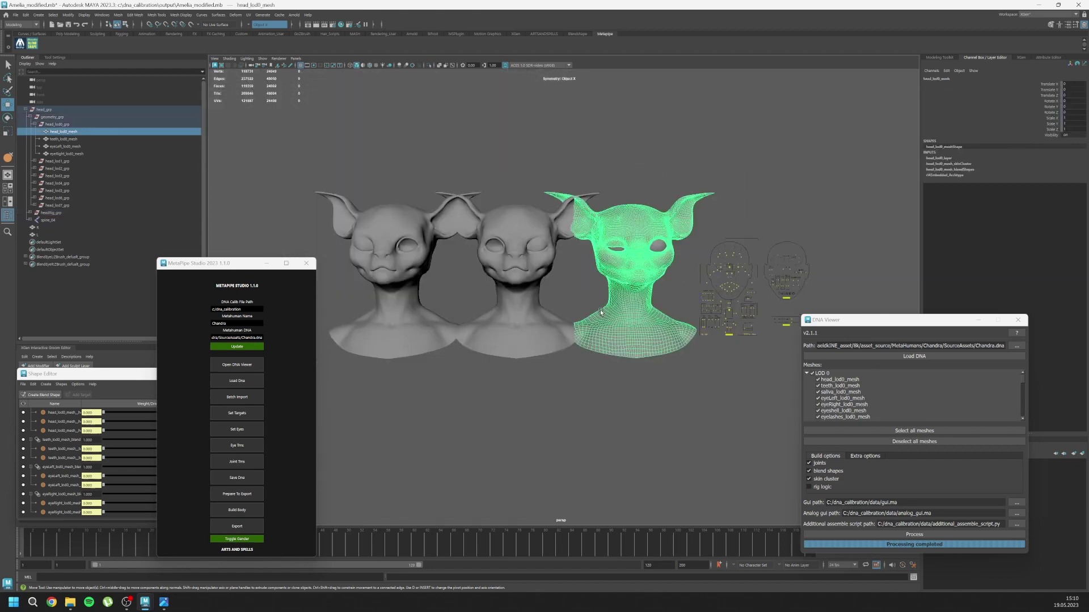
shift+click(393, 270)
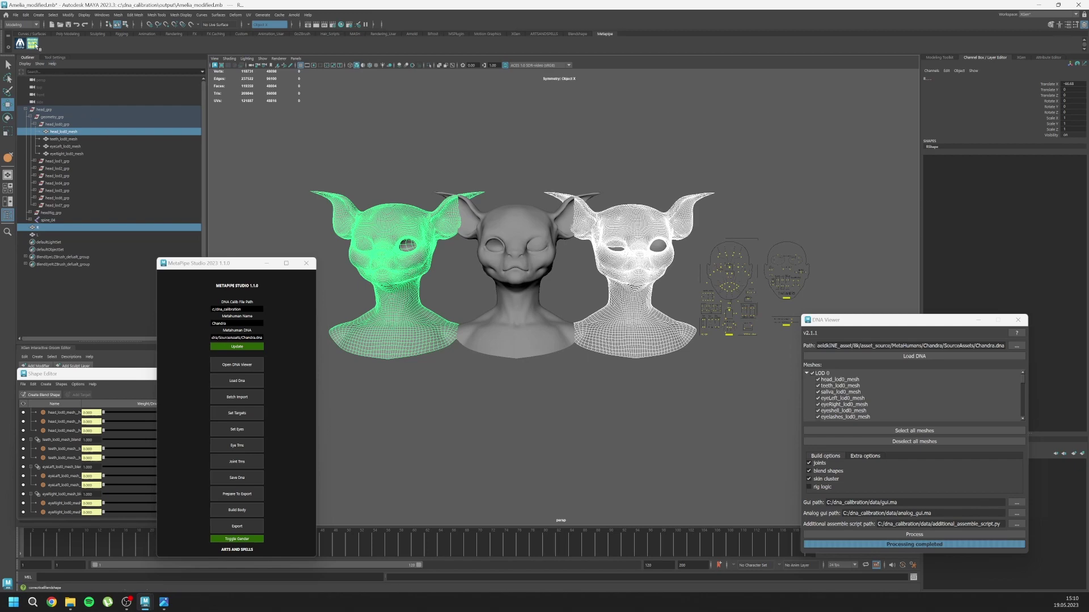
click(32, 43)
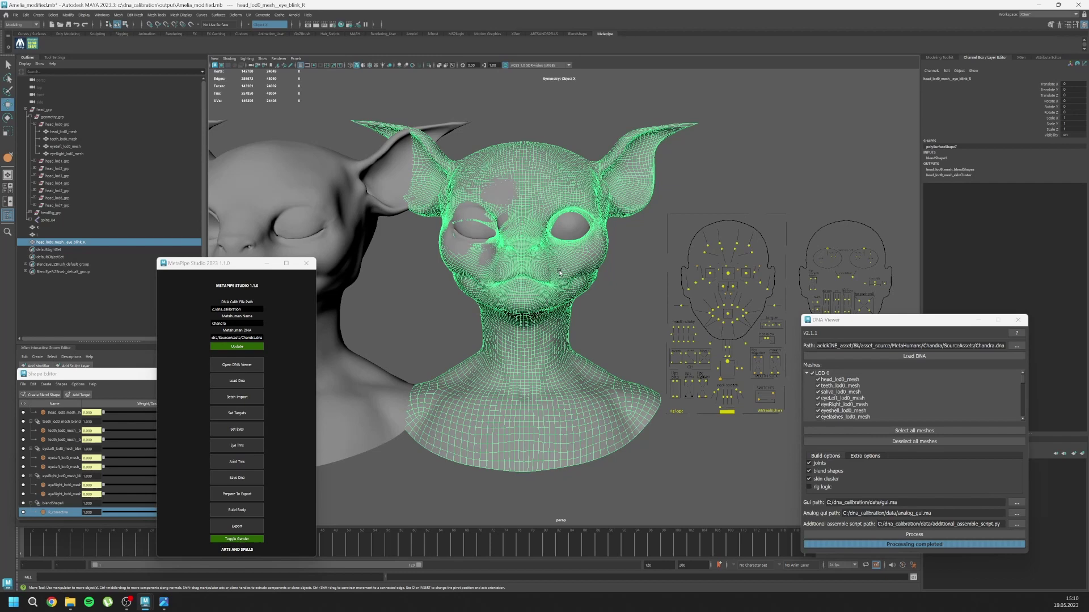
Try moving the CTRL_R_eye_blink control downward, and undo the move together with the corrective blendshape
click(700, 266)
drag(700, 266, 715, 323)
key(ctrl+z)
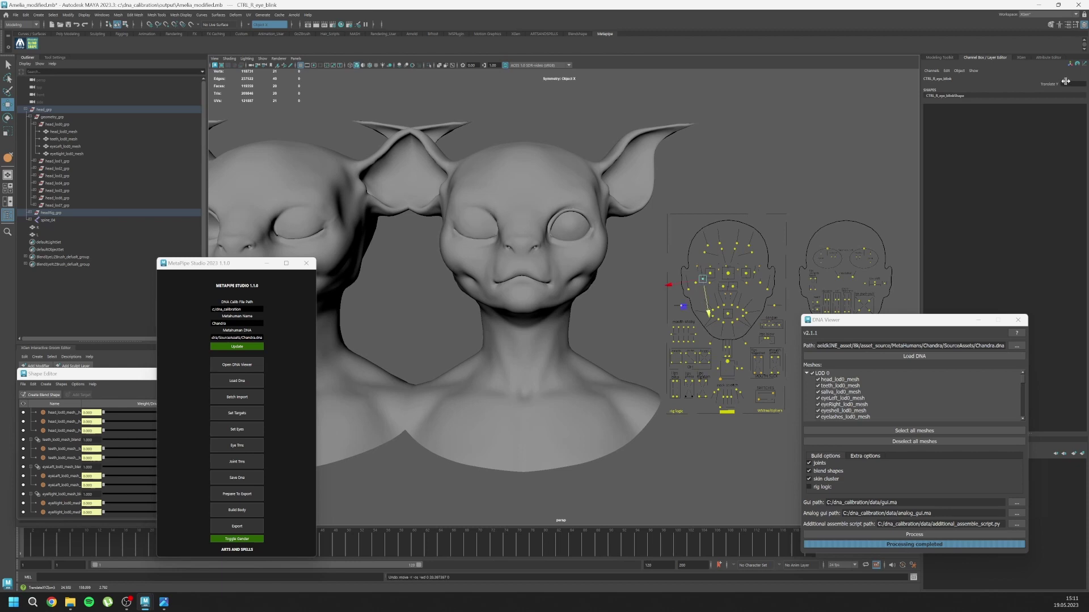
Set the translate value of the CTRL_R_eye_blink control to 0 to open the right eye
click(1066, 83)
text(0)
key(Return)
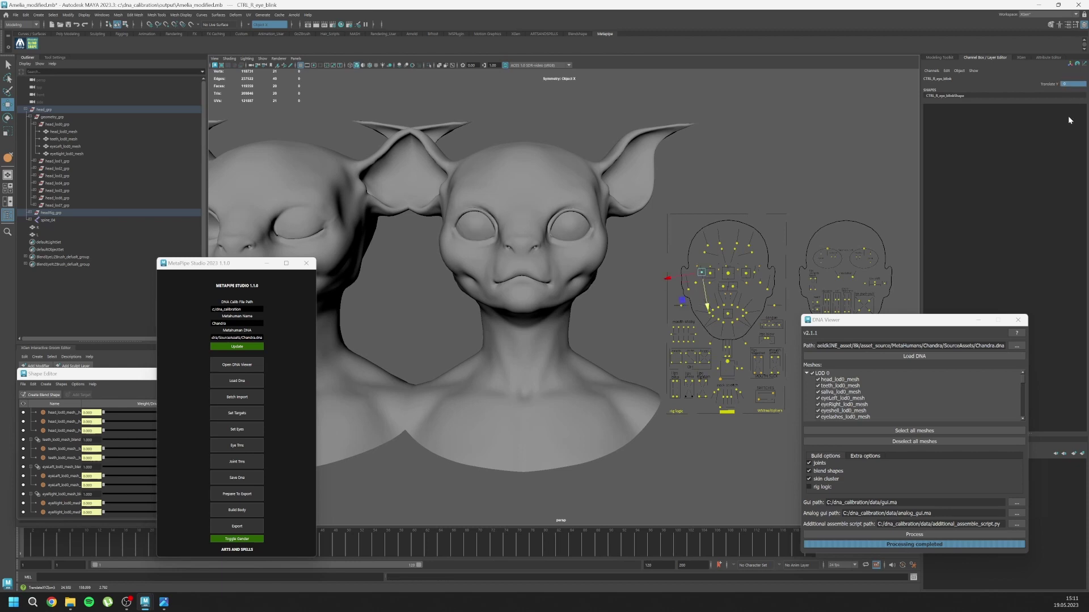
Close the left eye with the CTRL_L_eye_blink control and create a corrective blendshape from head_lod0_mesh and the L head
click(754, 273)
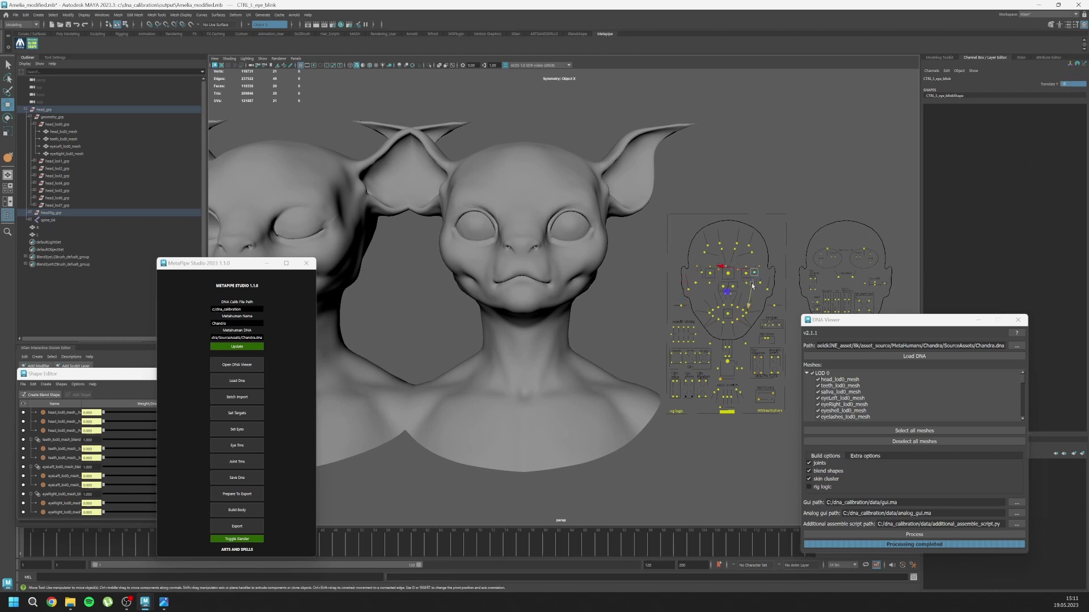
drag(750, 288, 727, 364)
click(509, 318)
alt+middle_drag(509, 318, 681, 320)
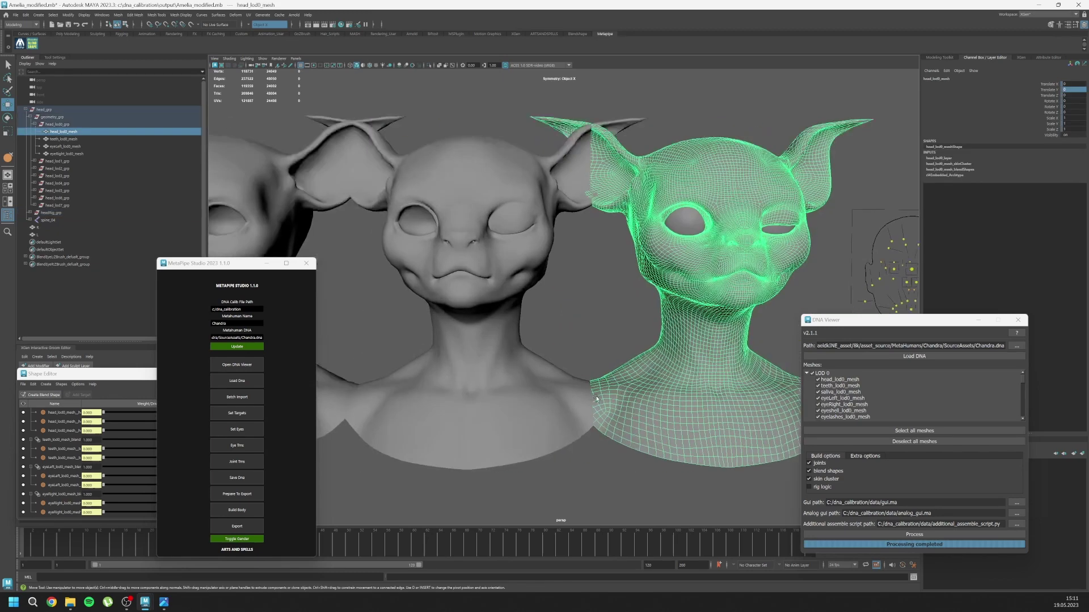
scroll(486, 373, down, 1)
click(486, 373)
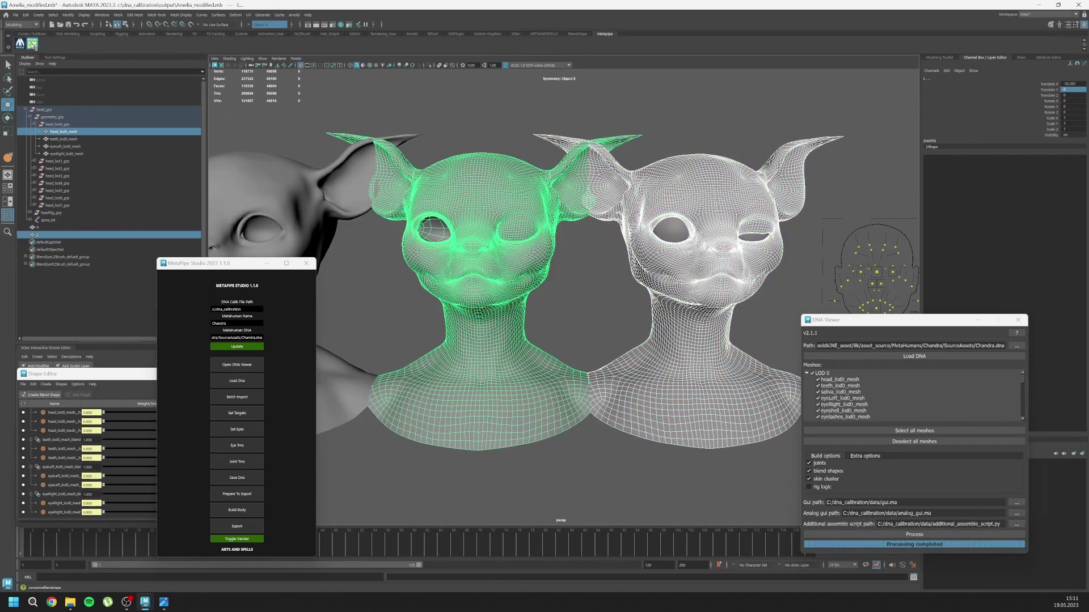
click(33, 44)
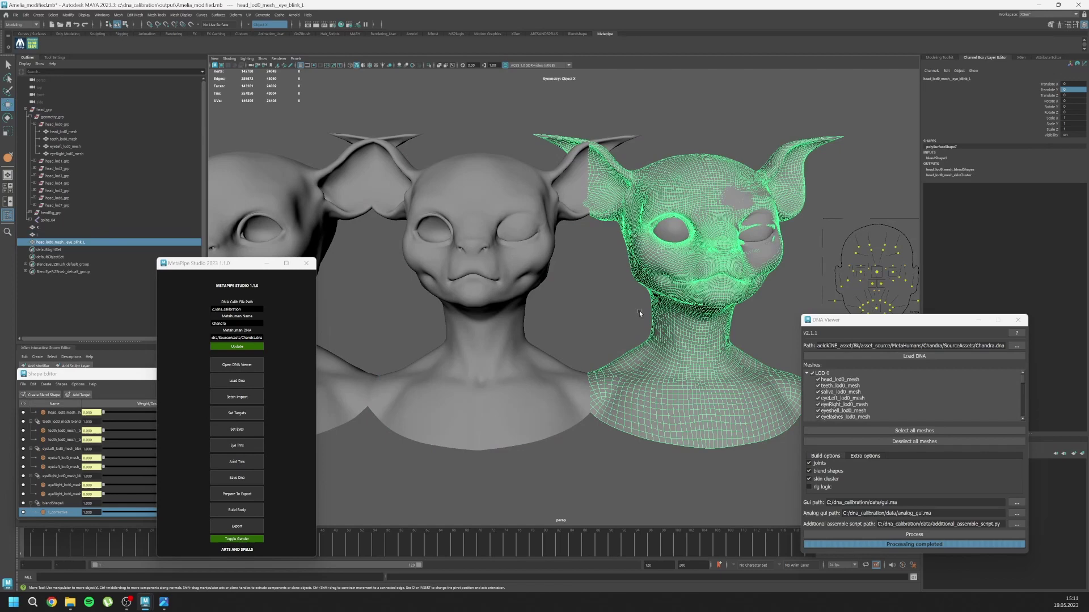
Delete the generated left-blink corrective mesh and test the eye-blink controls on the rigged head
key(f)
key(Delete)
scroll(508, 262, up, 3)
alt+drag(494, 321, 686, 282)
scroll(685, 282, down, 3)
drag(726, 266, 731, 306)
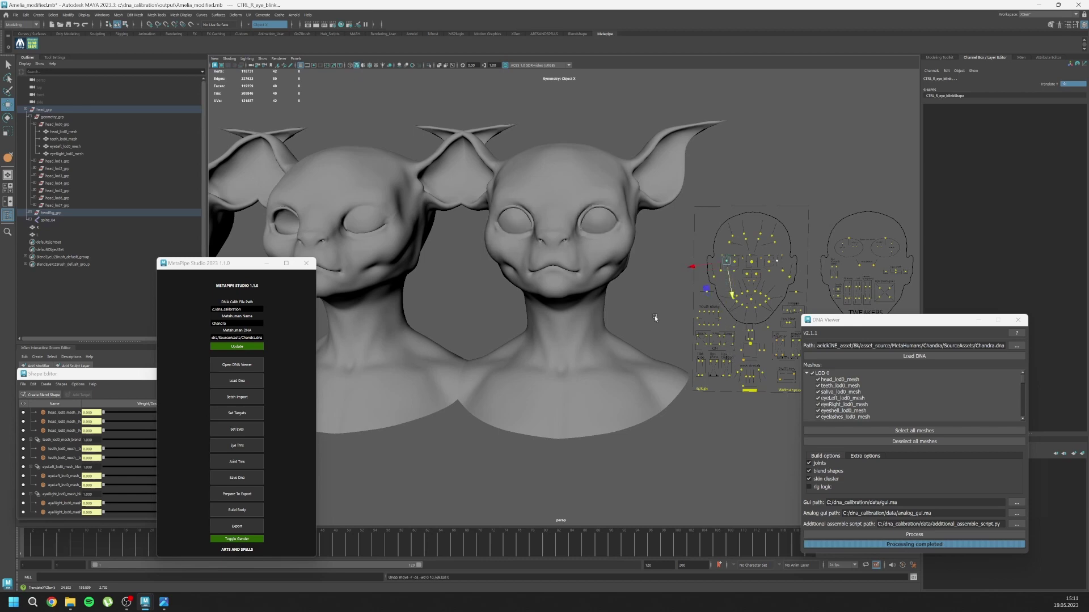
Examine the rigged head and its facial control board from several angles and distances
alt+right_drag(681, 325, 565, 359)
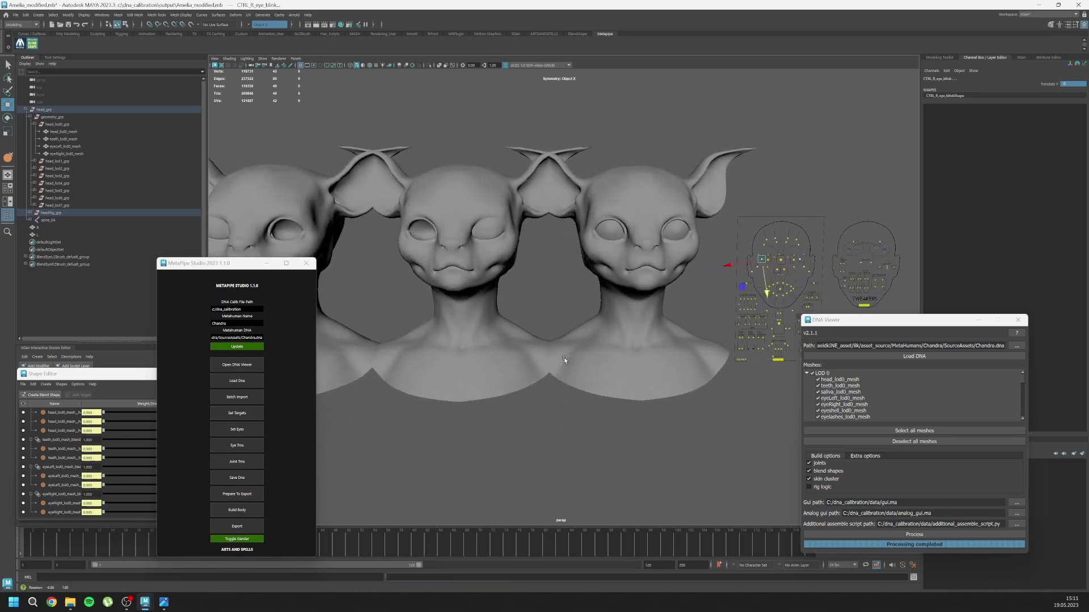
alt+drag(565, 358, 648, 352)
alt+middle_drag(649, 352, 618, 306)
scroll(618, 306, up, 4)
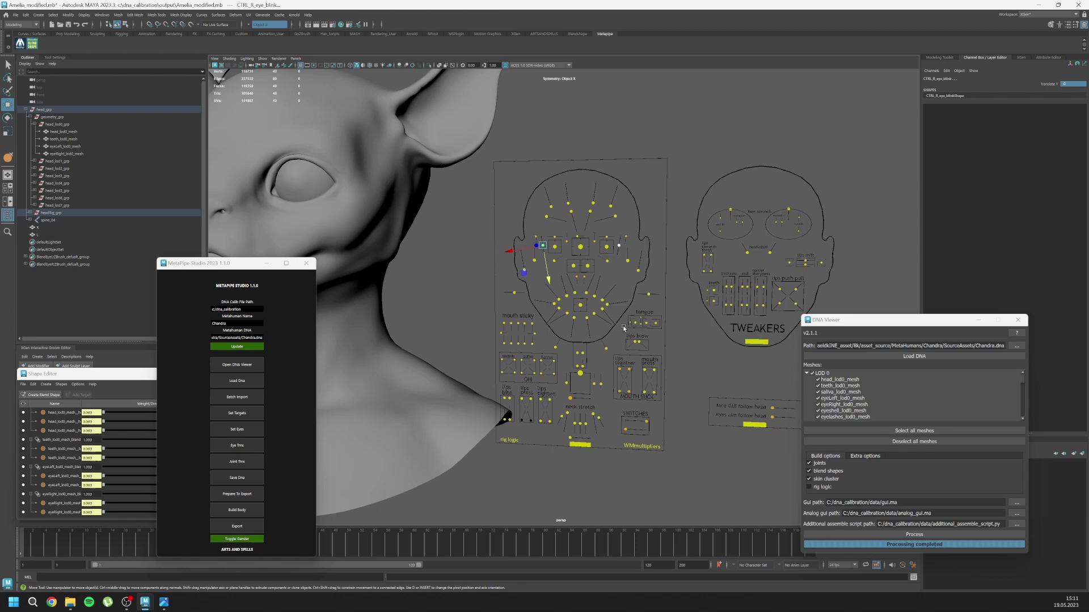
scroll(623, 328, down, 3)
scroll(618, 337, up, 3)
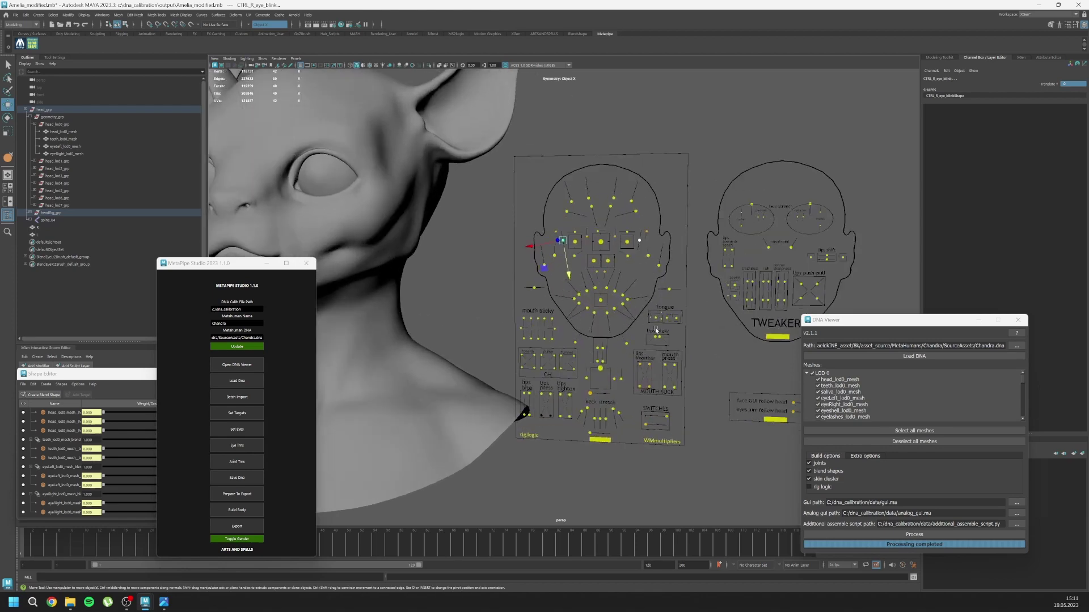
scroll(656, 330, down, 4)
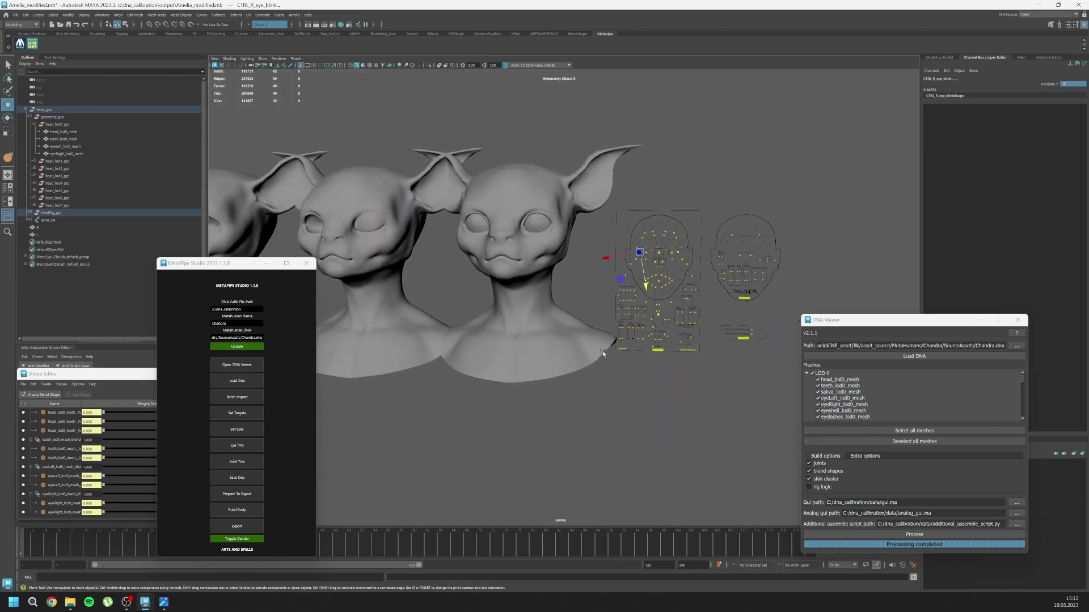
alt+drag(603, 352, 650, 295)
scroll(574, 356, up, 3)
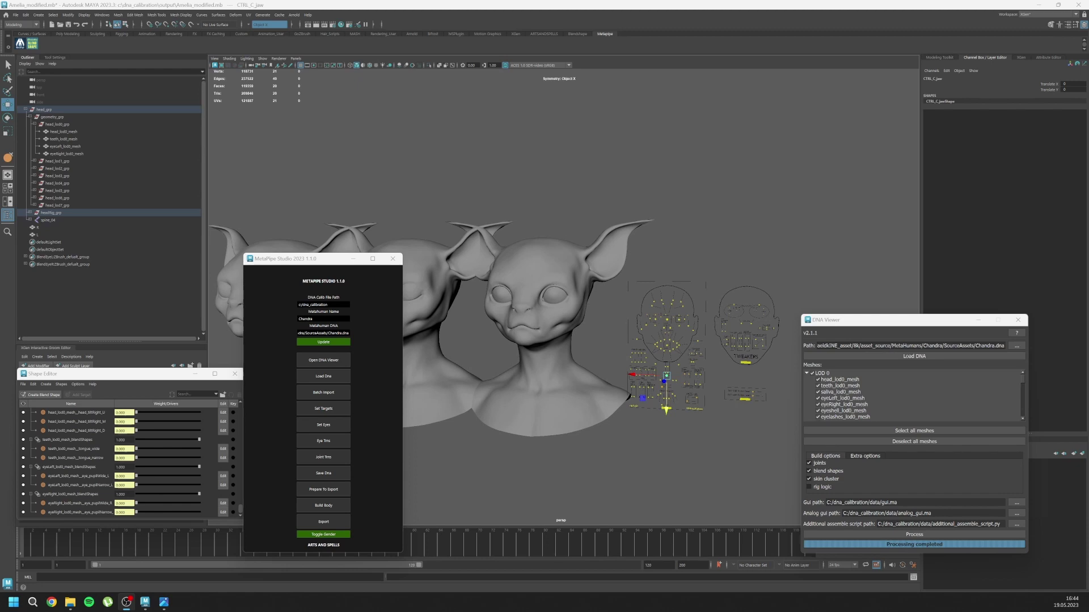
Import the Head.obj human head and give the imported mesh an arbitrary unique name
click(300, 393)
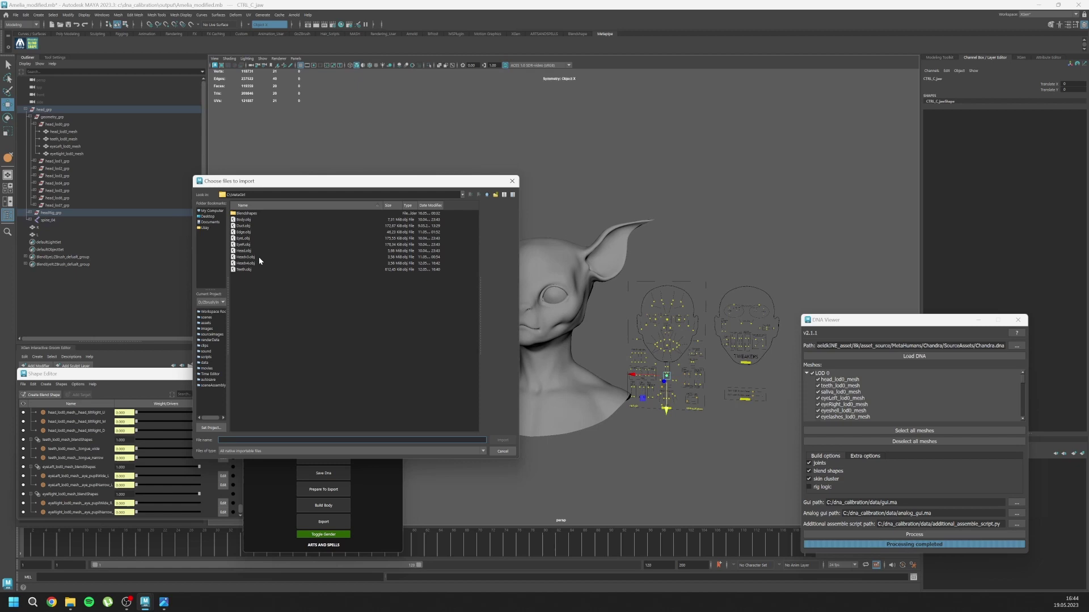
double_click(244, 251)
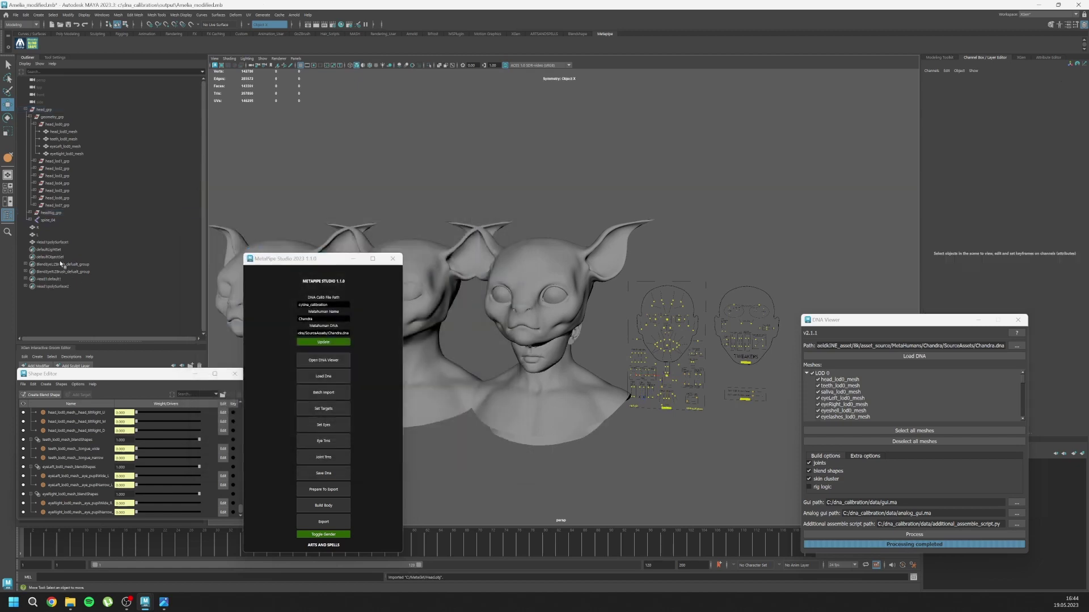
double_click(48, 243)
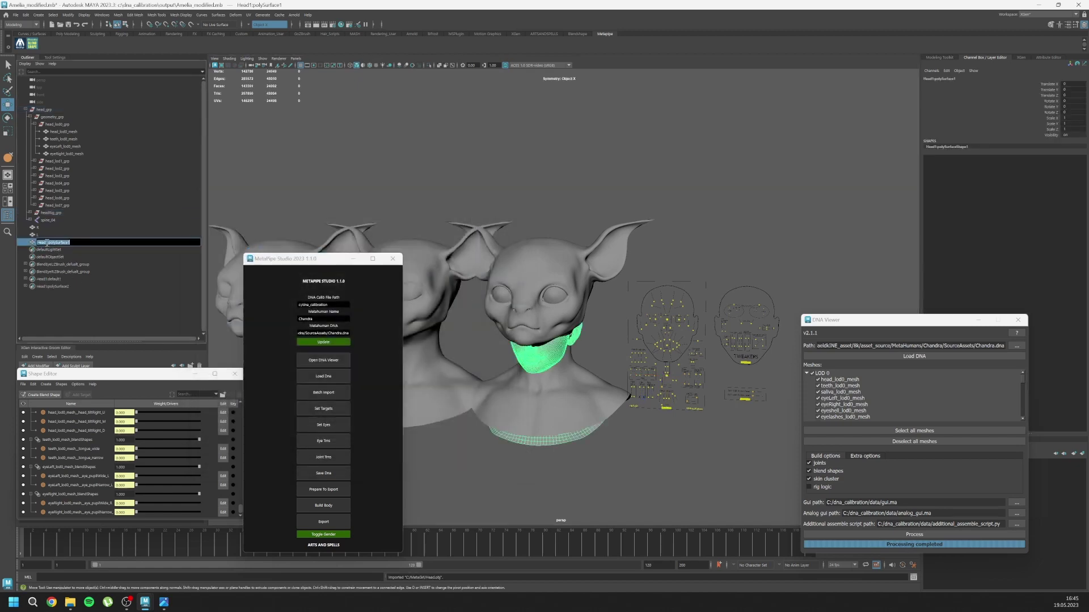
text(sdghasdsa)
key(Return)
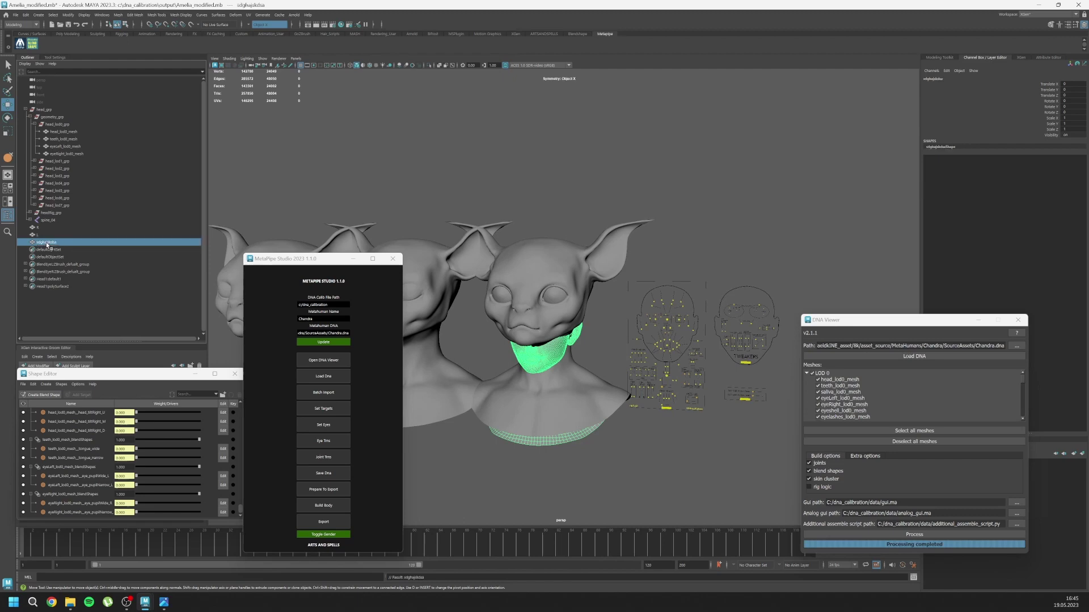
Move the imported human head straight up until it sits above the row of creature heads
scroll(537, 173, down, 5)
drag(537, 427, 538, 351)
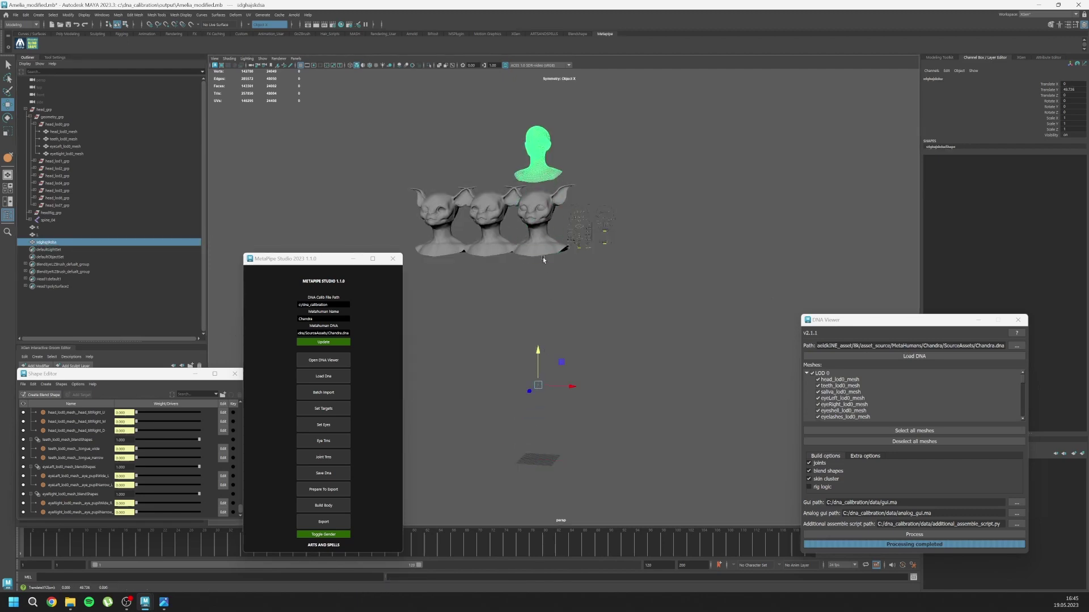
alt+middle_drag(543, 256, 536, 338)
scroll(536, 338, up, 2)
scroll(536, 338, up, 6)
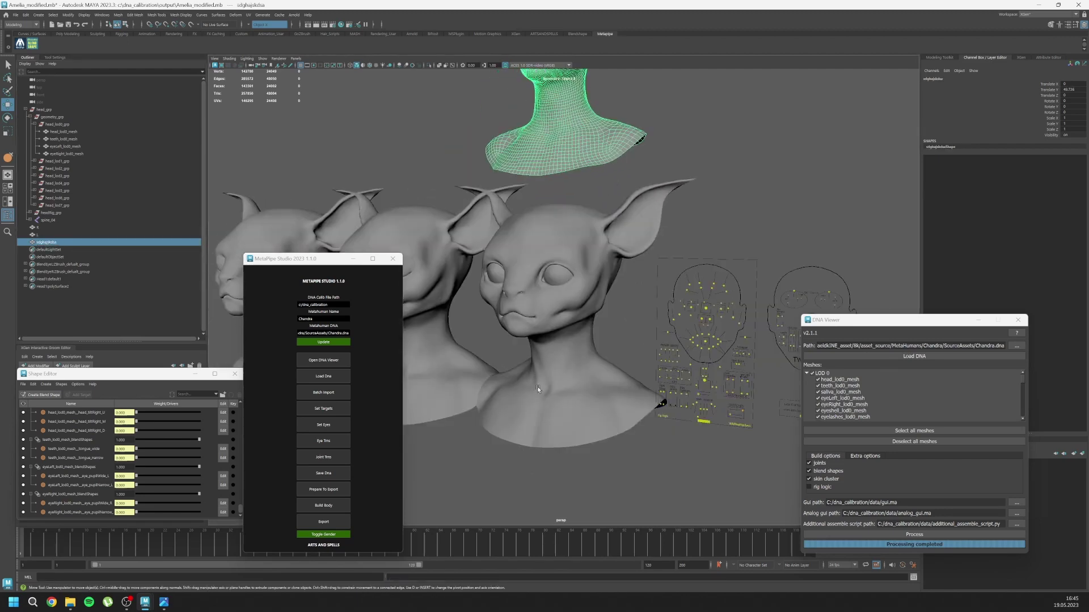
Open the mouth fully with CTRL_C_jaw and try a jaw-open corrective blendshape from head_lod0_mesh and the imported human head
click(541, 328)
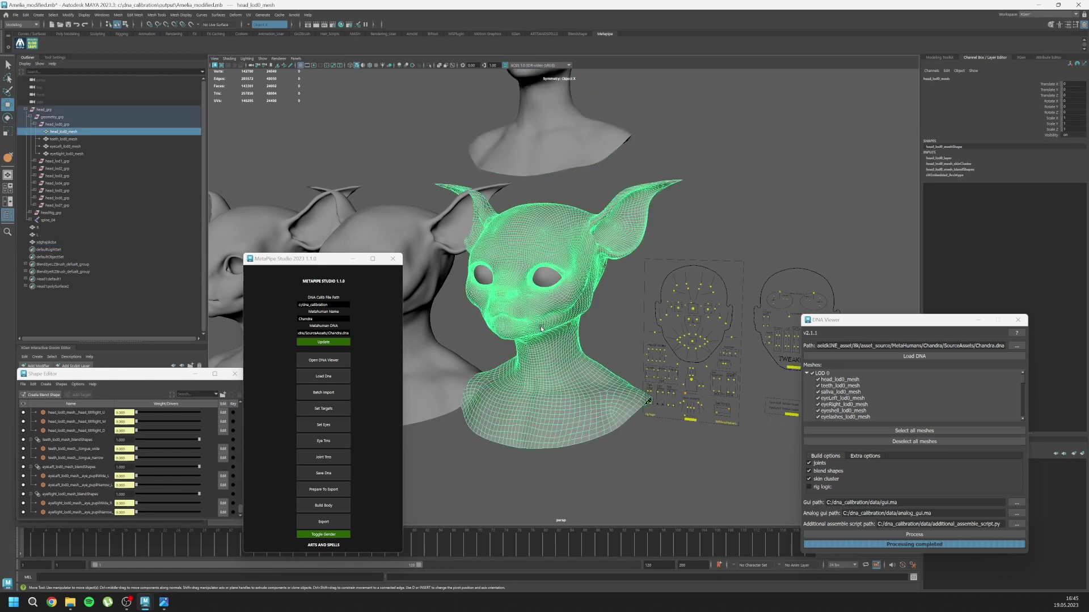
click(692, 382)
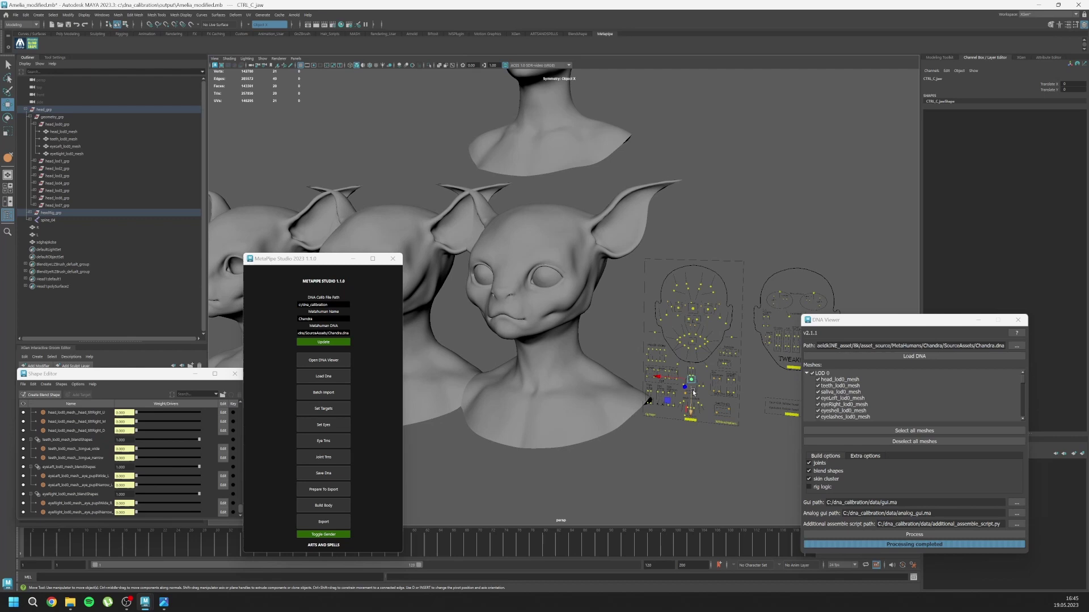
drag(693, 392, 693, 405)
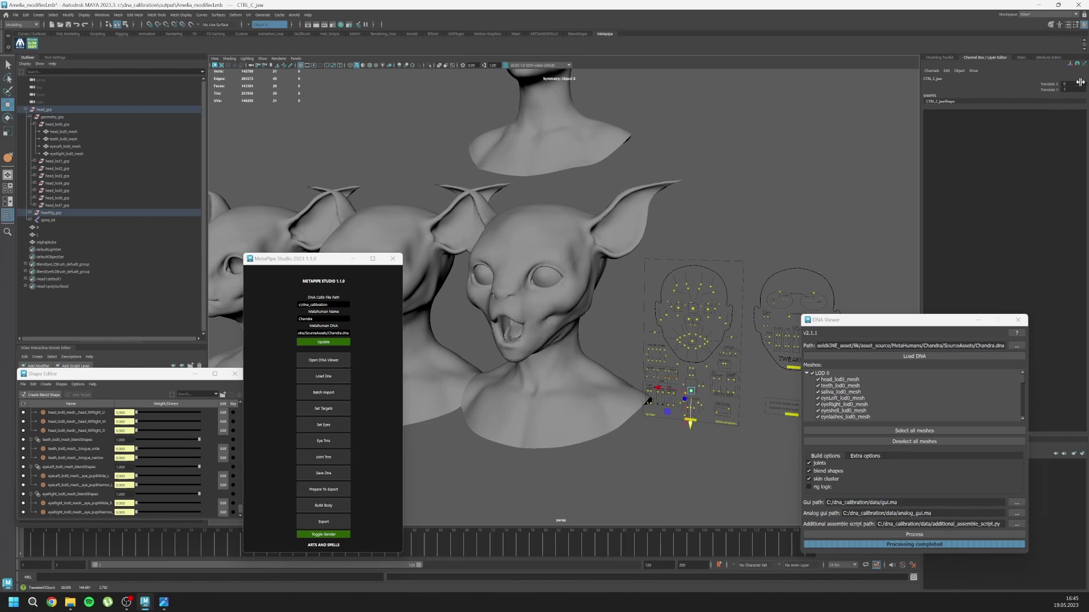
click(531, 219)
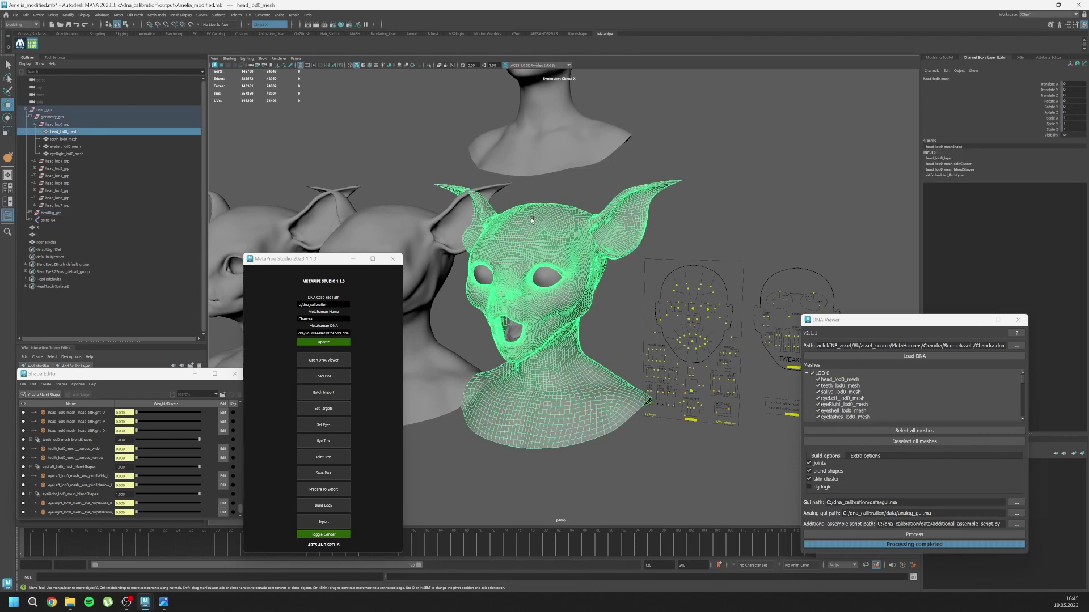
click(520, 138)
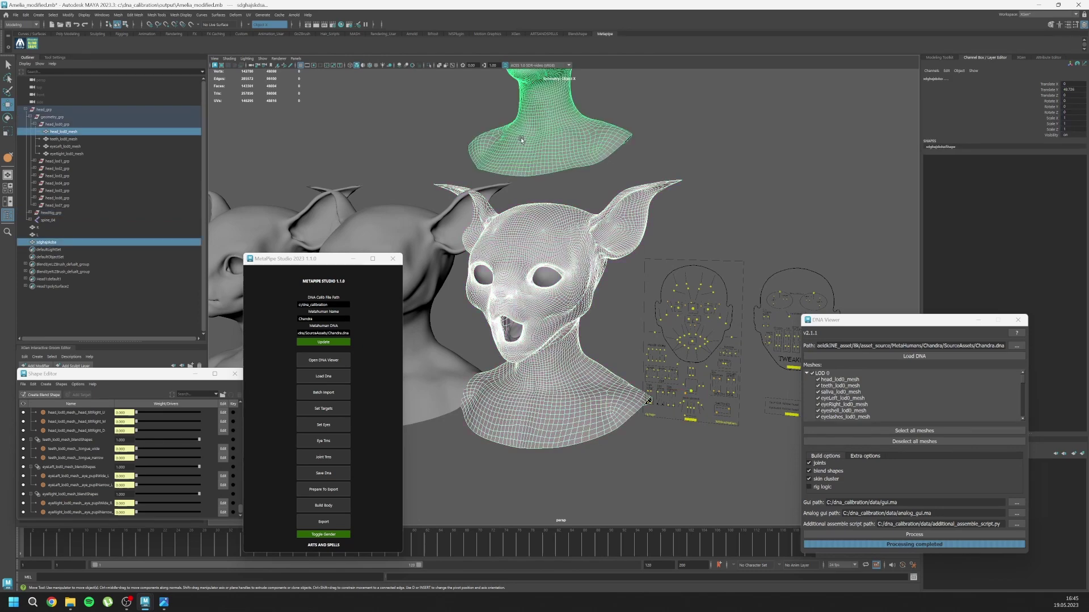
click(33, 44)
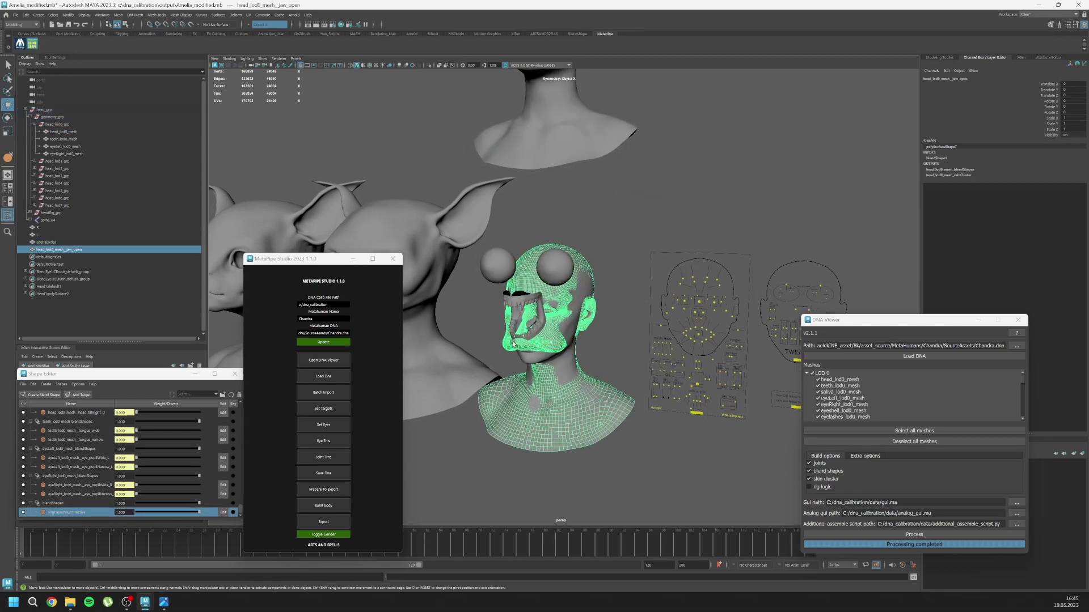
Delete the generated jaw-open mesh and test how the CTRL_C_jaw control deforms the head
key(Delete)
mouse_move(531, 348)
alt+mouse_down()
mouse_move(587, 344)
mouse_move(552, 321)
mouse_move(523, 343)
alt+mouse_up()
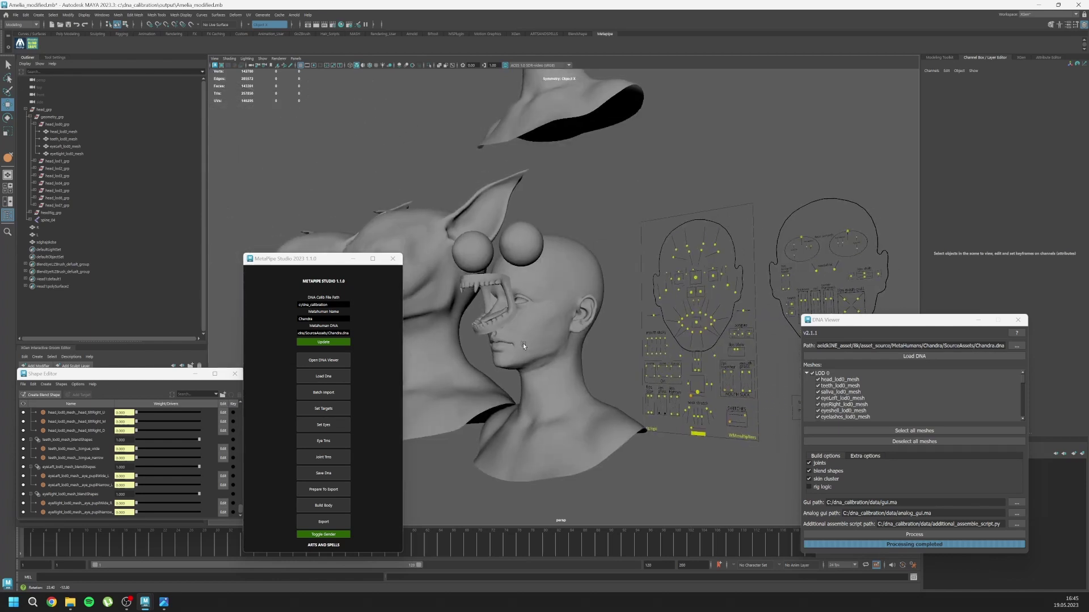
click(697, 417)
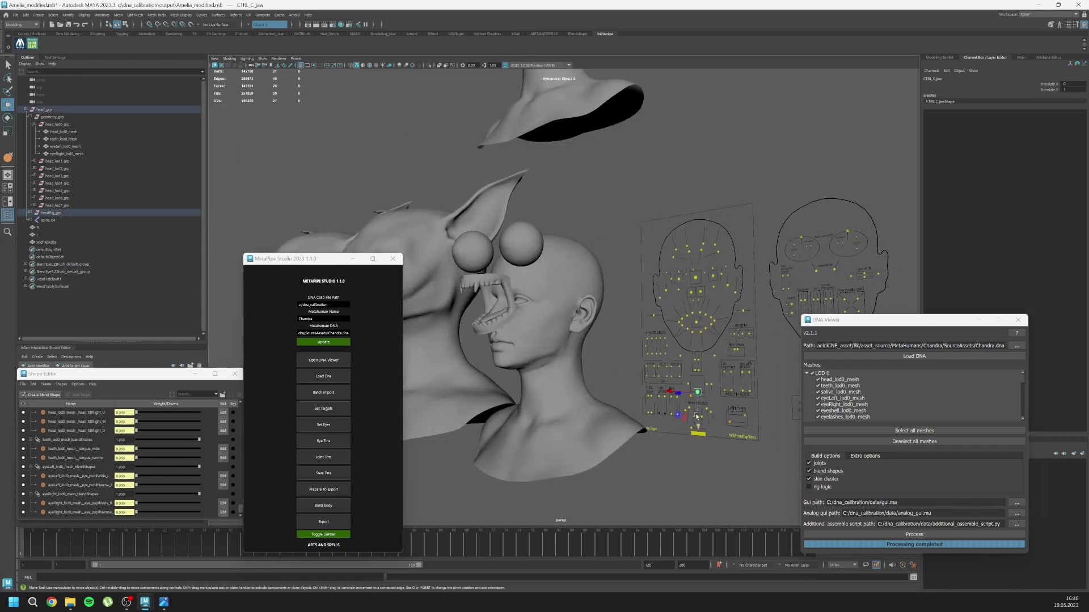
drag(696, 417, 675, 405)
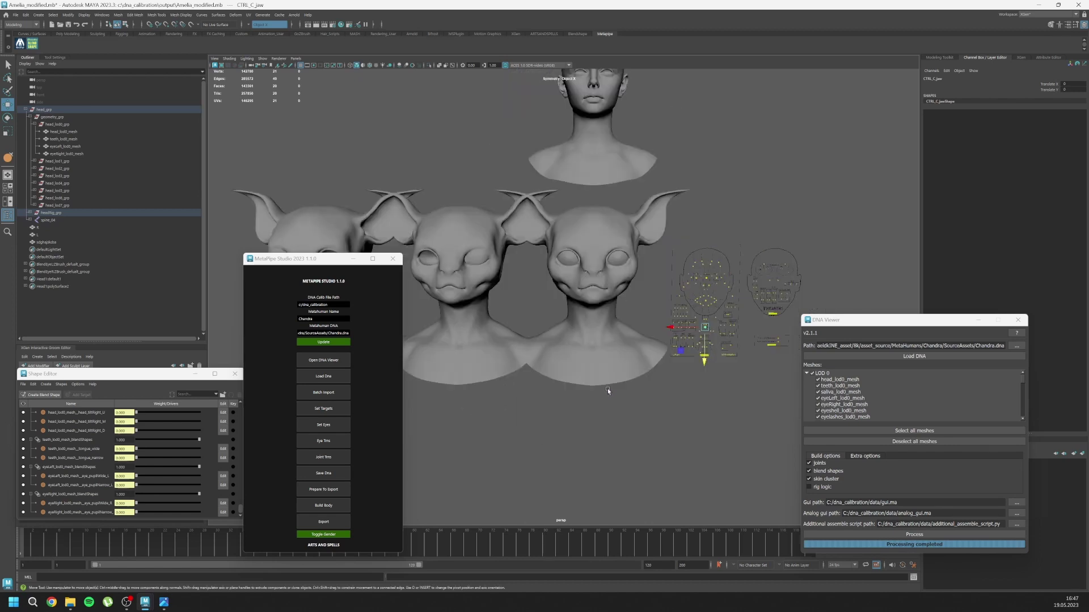
Delete the R and L blink heads together with the imported human head mesh
scroll(638, 335, down, 3)
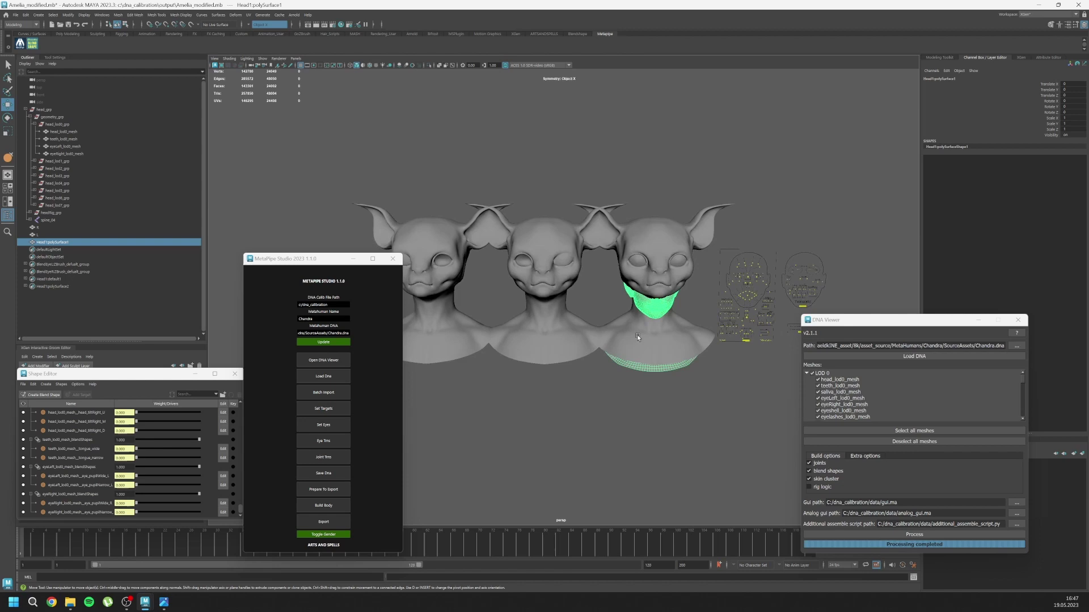
shift+drag(434, 201, 535, 288)
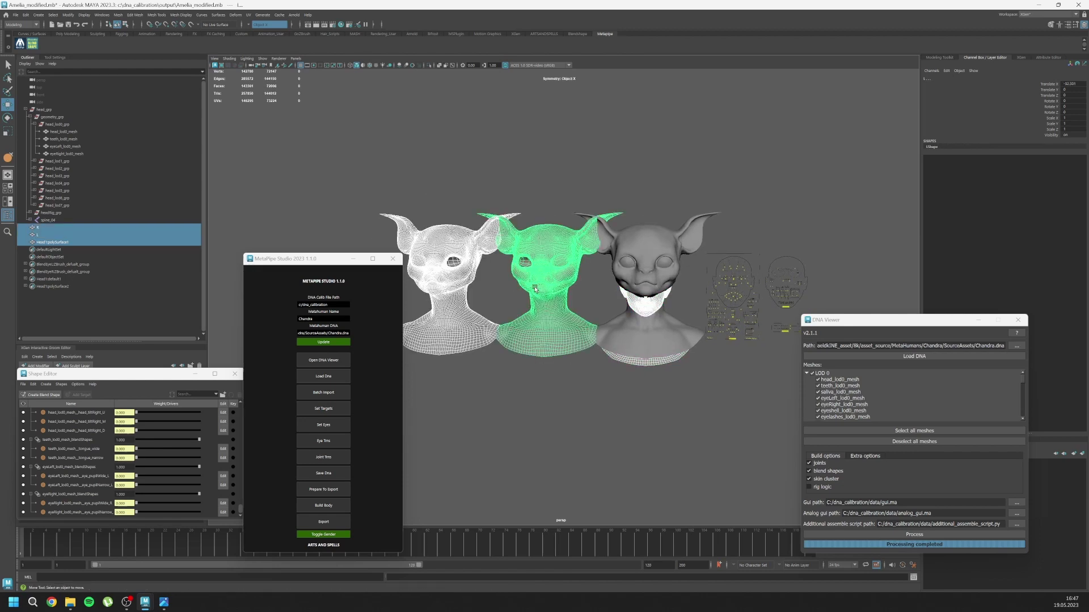
key(Delete)
Try moving the CTRL_C_eye control downward on the rigged head, and undo the move
scroll(624, 292, up, 5)
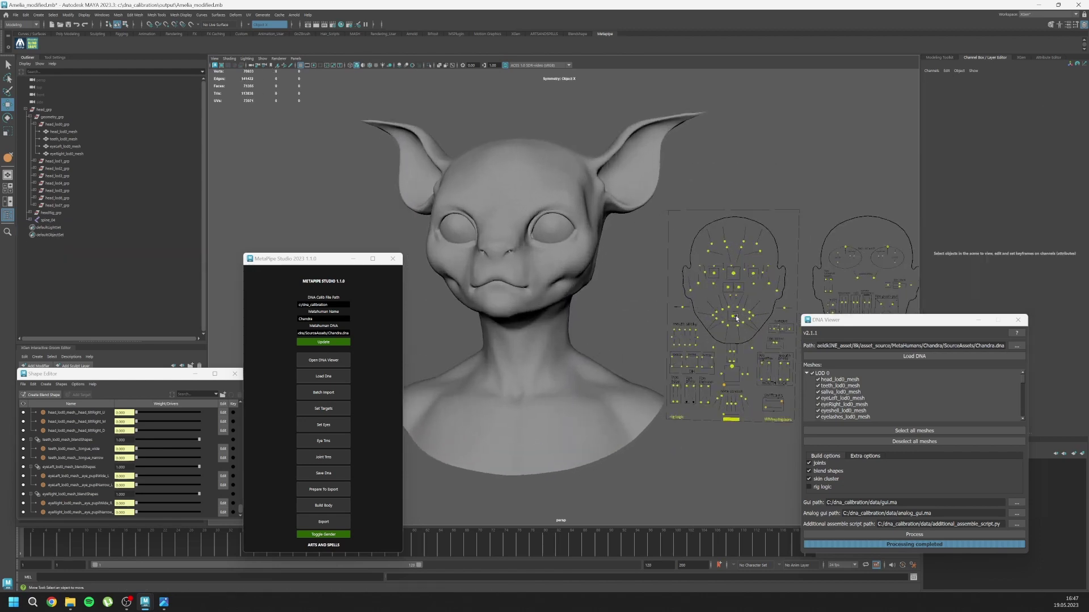
click(733, 273)
drag(734, 273, 728, 284)
key(ctrl+z)
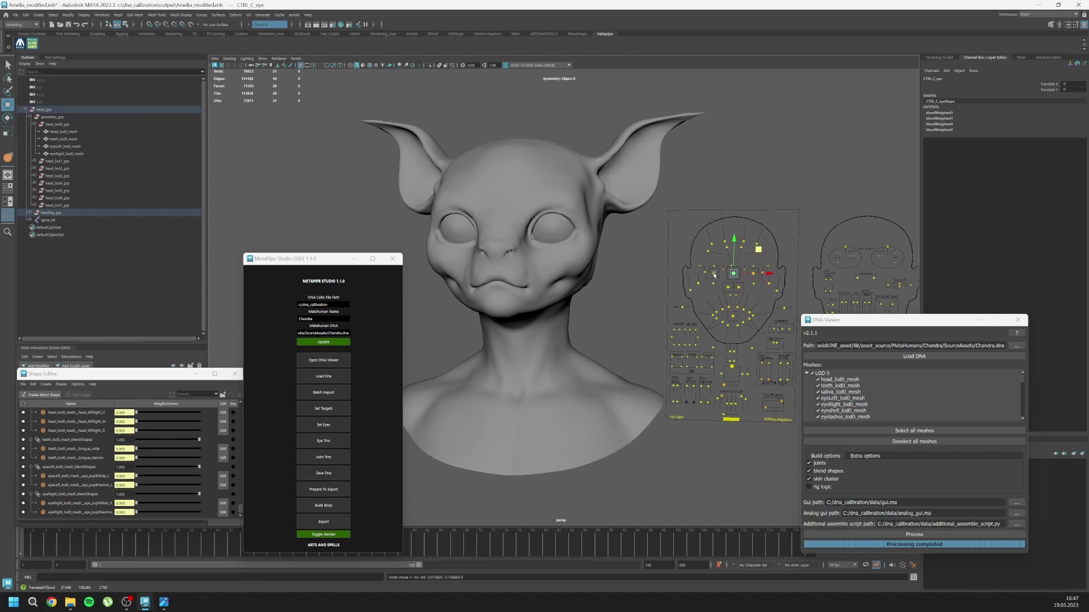
Try moving the CTRL_R_eye control downward and sideways to check the eyelid deformation, and undo both moves
click(714, 273)
alt+drag(537, 297, 577, 301)
scroll(577, 300, up, 2)
alt+middle_drag(577, 300, 560, 351)
middle_drag(558, 302, 558, 319)
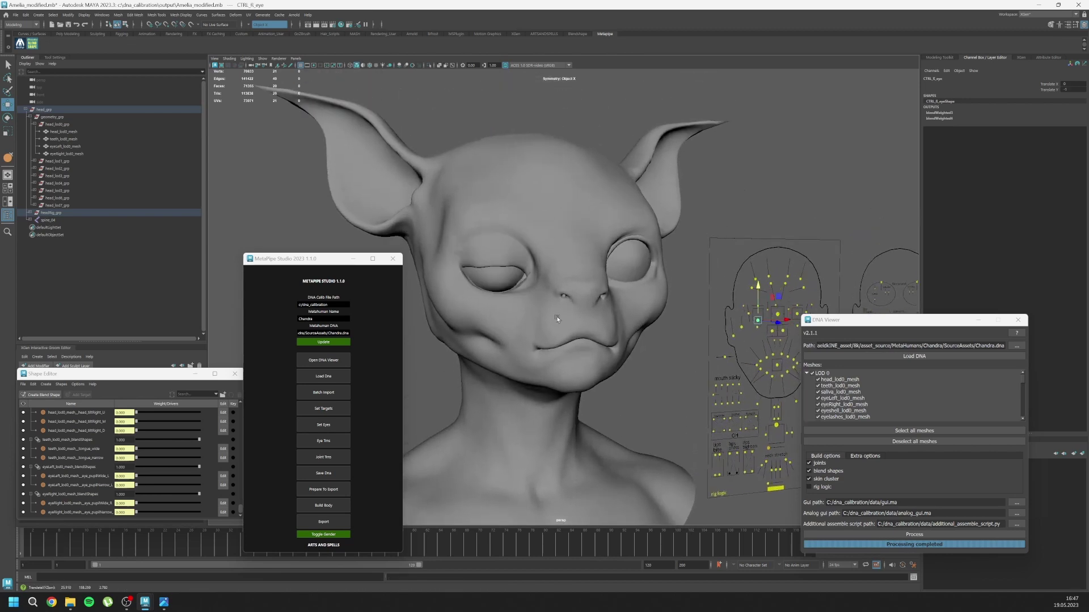
alt+drag(699, 291, 623, 312)
drag(751, 315, 729, 315)
key(ctrl+z)
key(ctrl+z)
Try the CTRL_L_eye_blink control on the rigged head and return it to the open-eye position
alt+middle_drag(675, 351, 629, 337)
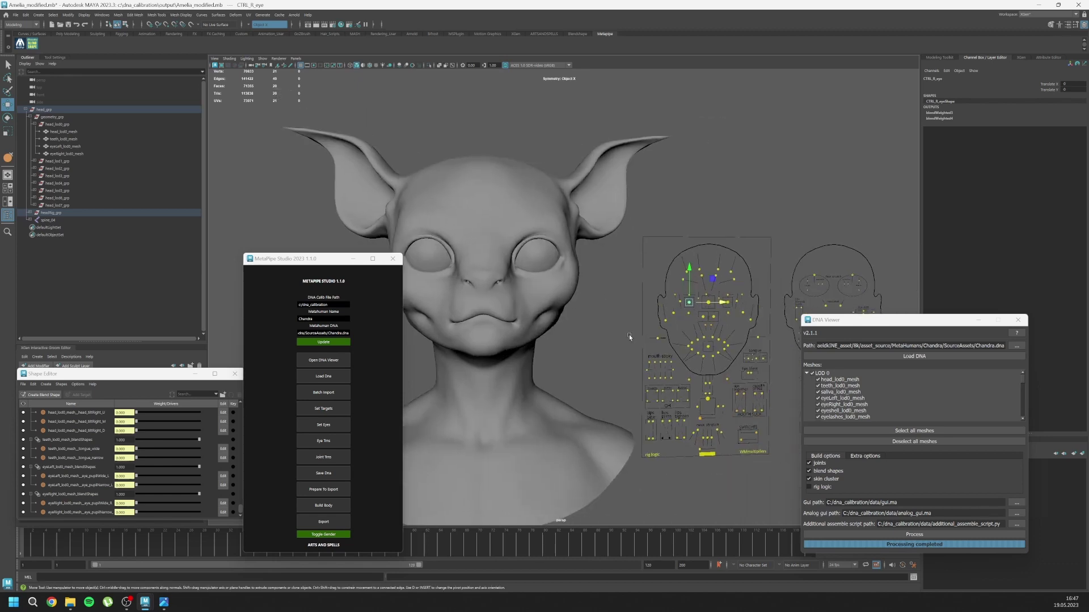
click(737, 302)
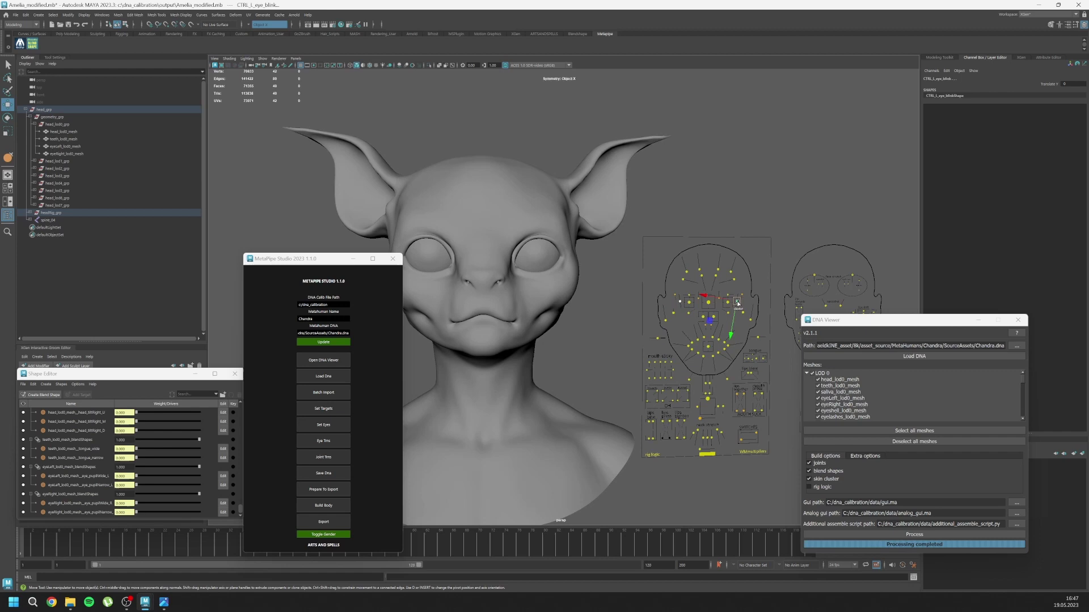
mouse_move(737, 304)
mouse_down()
mouse_move(717, 412)
mouse_move(731, 297)
mouse_up()
Save the scene and run MetaPipe Studio's Prepare To Export on the head rig
scroll(590, 323, down, 5)
alt+middle_drag(558, 325, 528, 300)
alt+drag(527, 301, 553, 300)
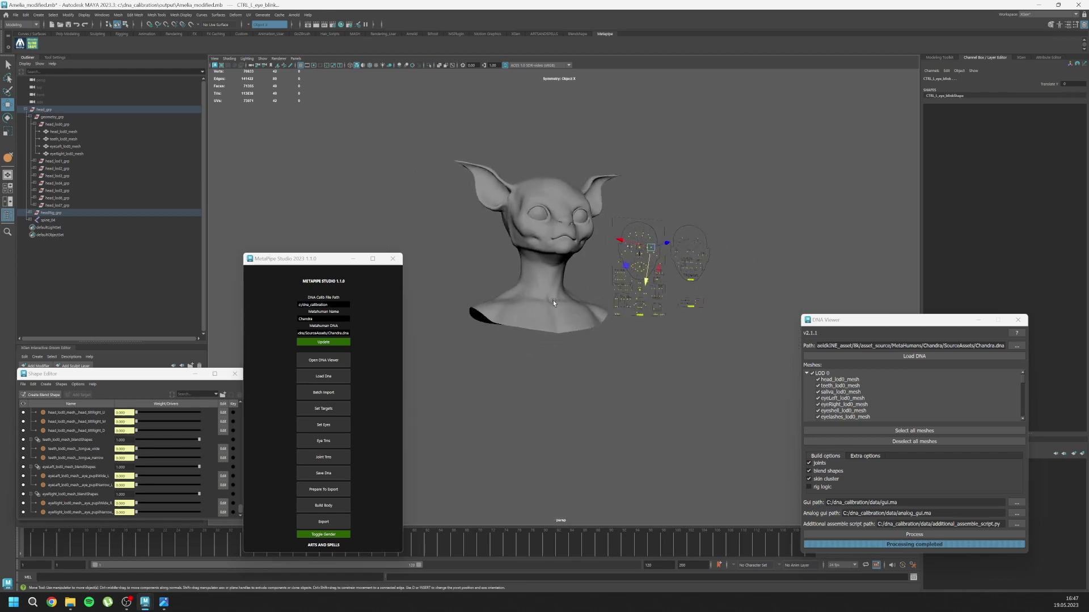
key(ctrl+s)
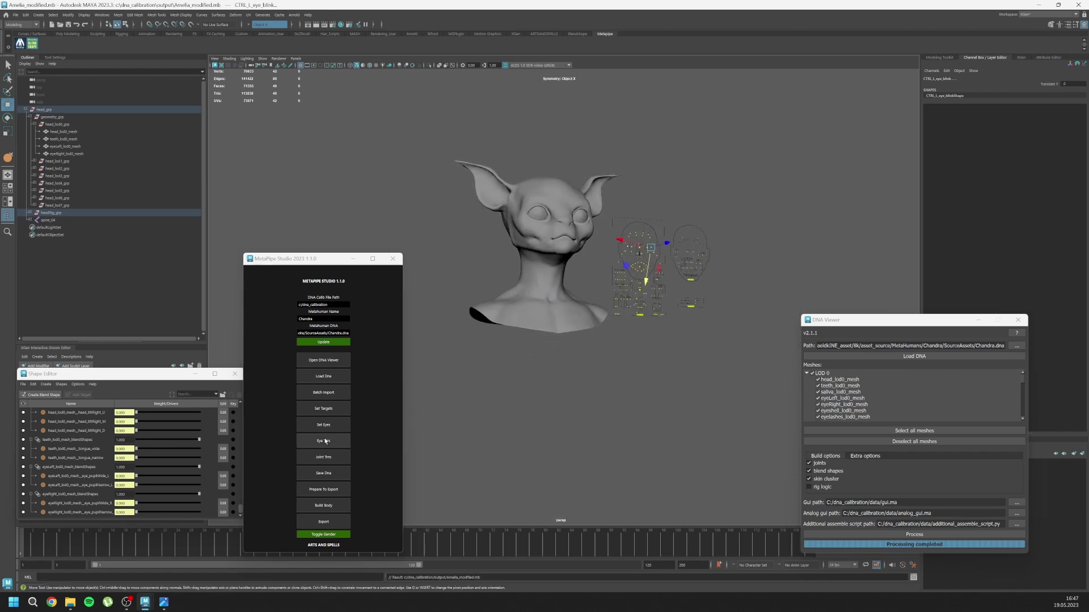
click(319, 492)
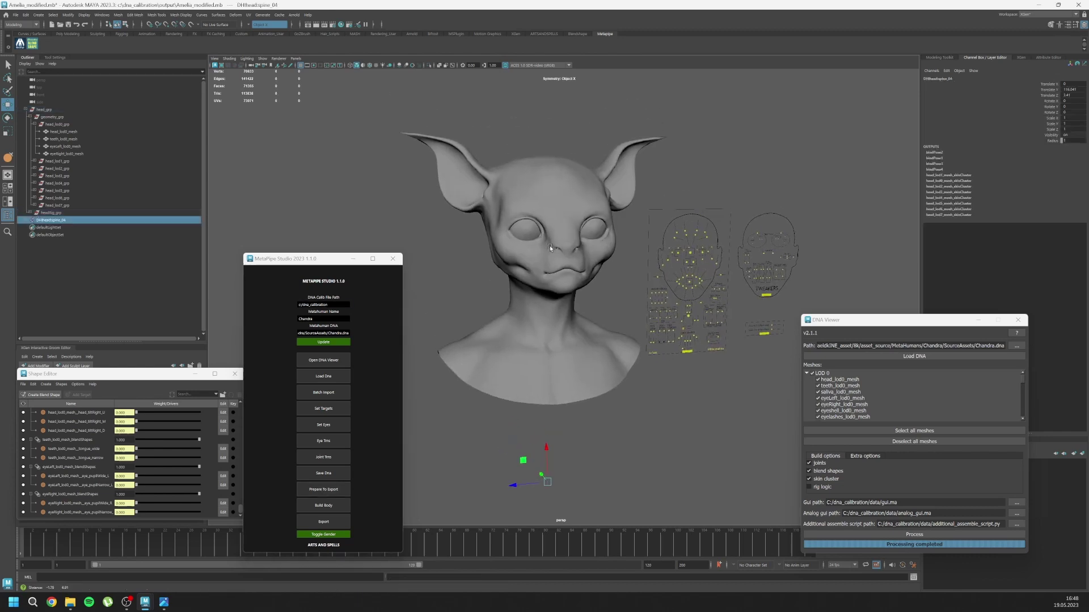
Import the creature's full body mesh into the scene alongside the head rig
alt+middle_drag(550, 247, 552, 254)
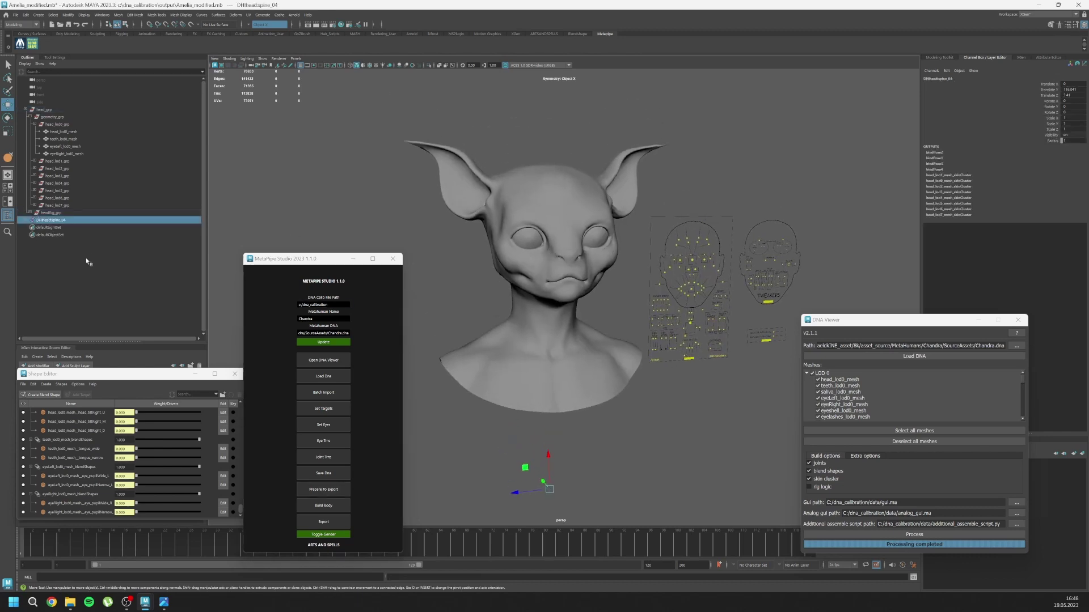
scroll(499, 314, down, 4)
alt+middle_drag(498, 314, 504, 299)
alt+drag(505, 298, 495, 305)
click(299, 393)
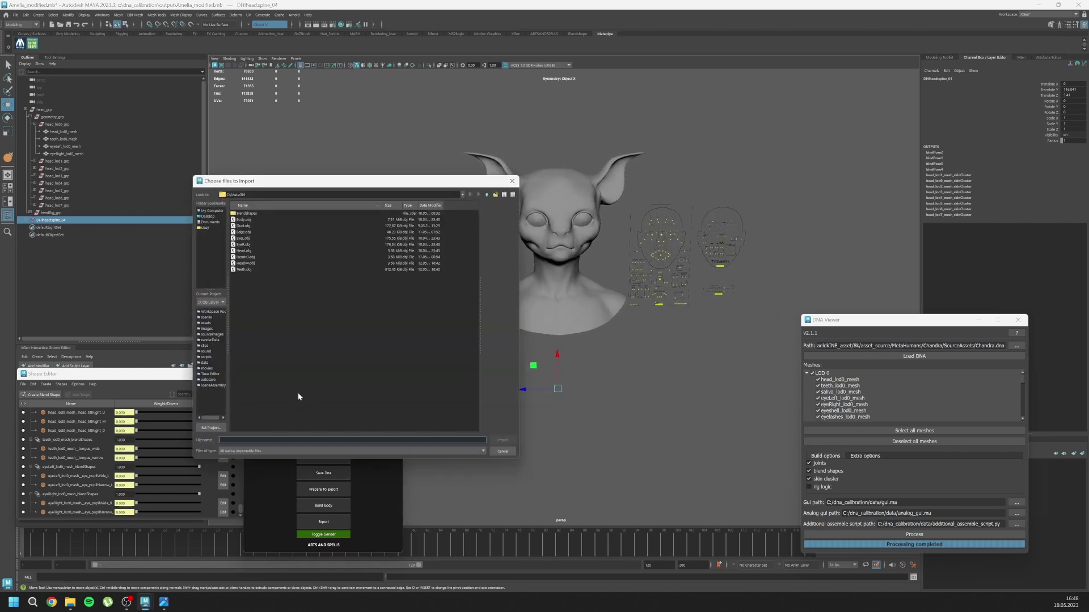
click(512, 180)
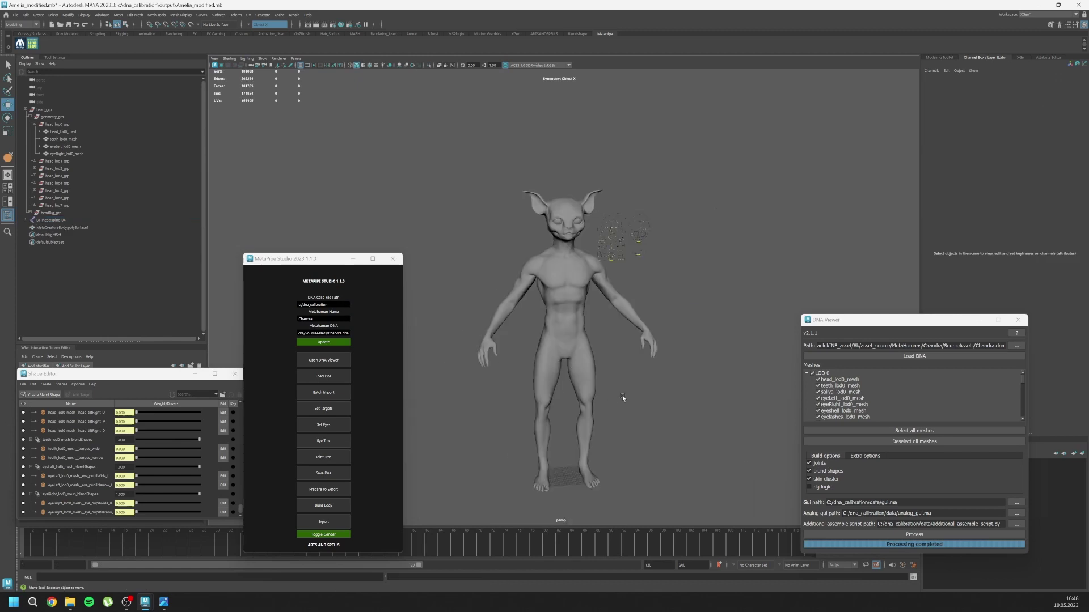
Select the imported body mesh and turn on joint display in the viewport
click(584, 386)
click(263, 59)
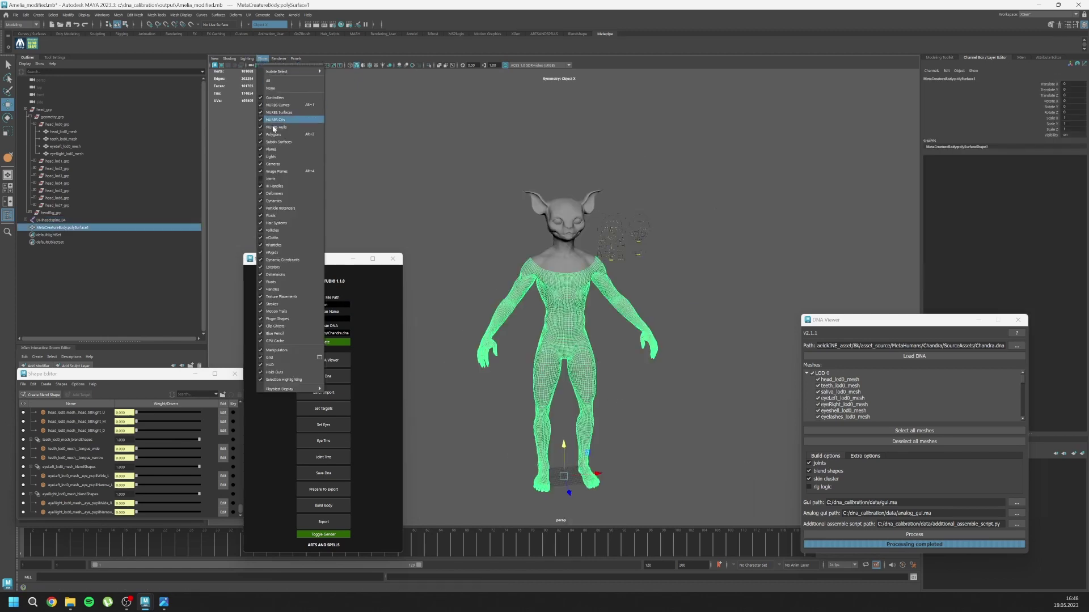
click(260, 178)
Run MetaPipe Studio's Build Body on the selected body mesh and show the joints through the surface with X-Ray Joints
alt+middle_drag(509, 377, 502, 349)
scroll(502, 350, up, 1)
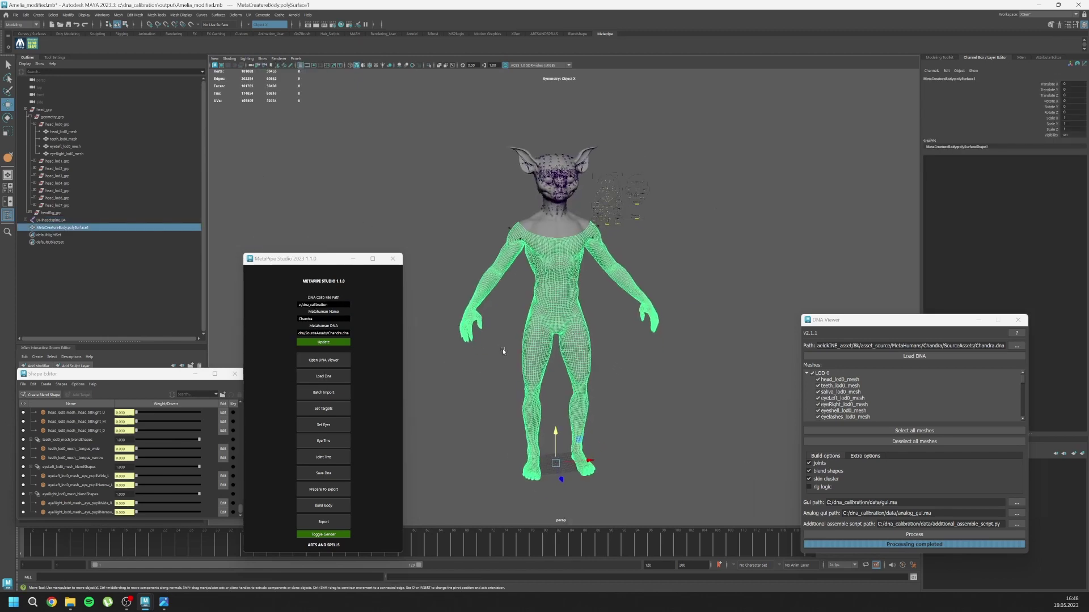
alt+drag(503, 349, 527, 360)
alt+middle_drag(526, 360, 540, 339)
alt+drag(540, 340, 533, 338)
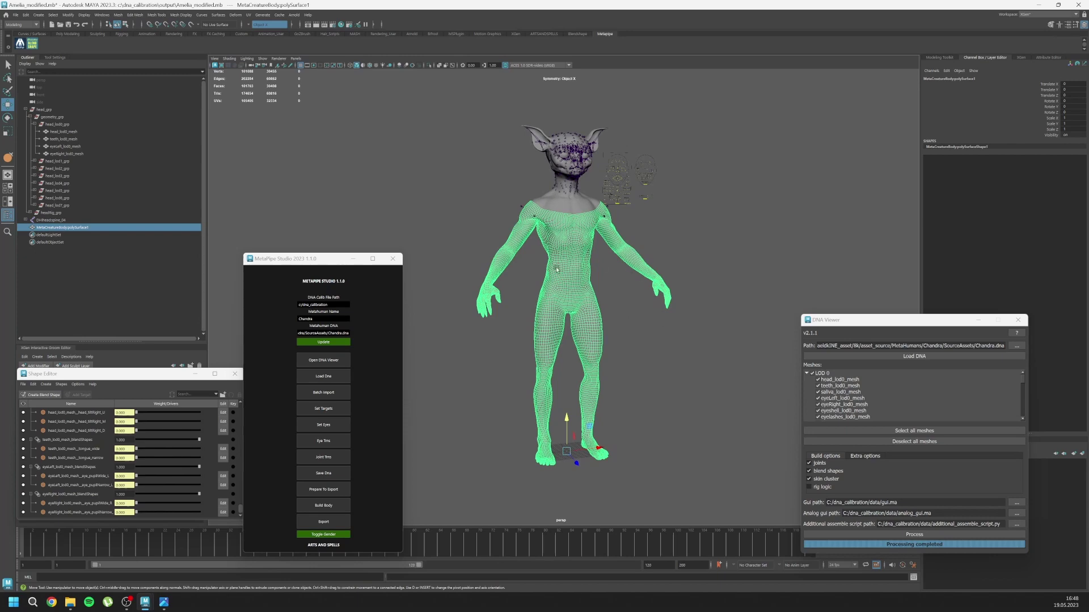
alt+drag(516, 369, 512, 339)
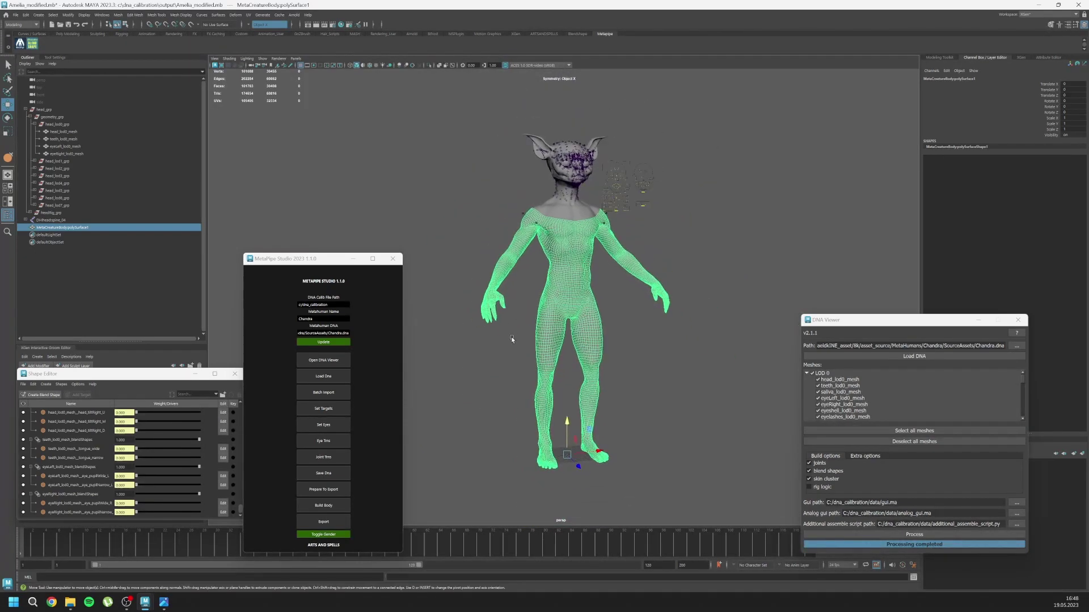
click(330, 507)
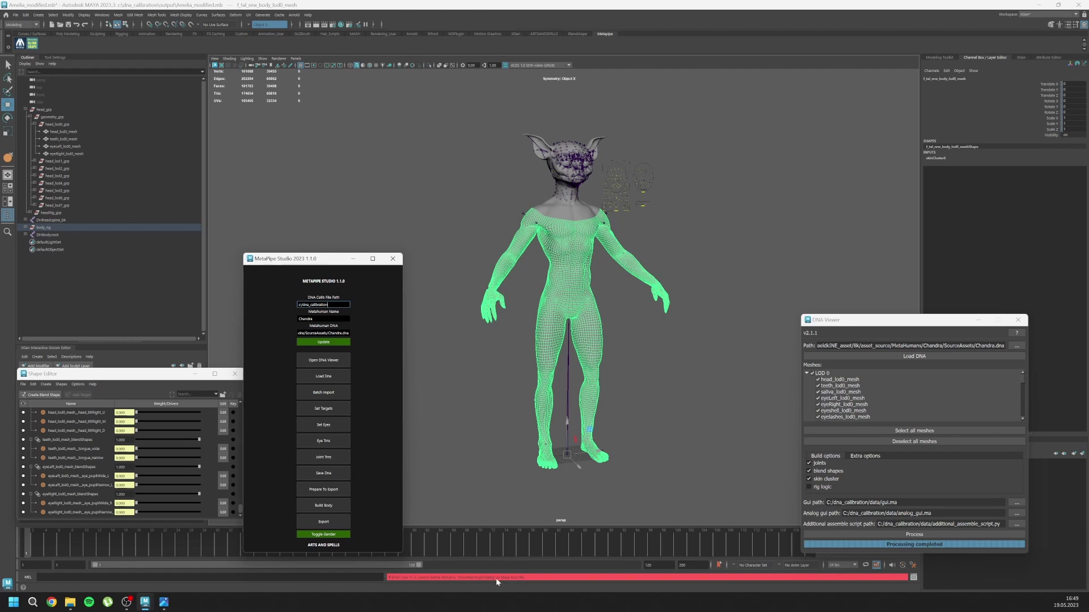
alt+right_drag(517, 241, 553, 275)
click(452, 65)
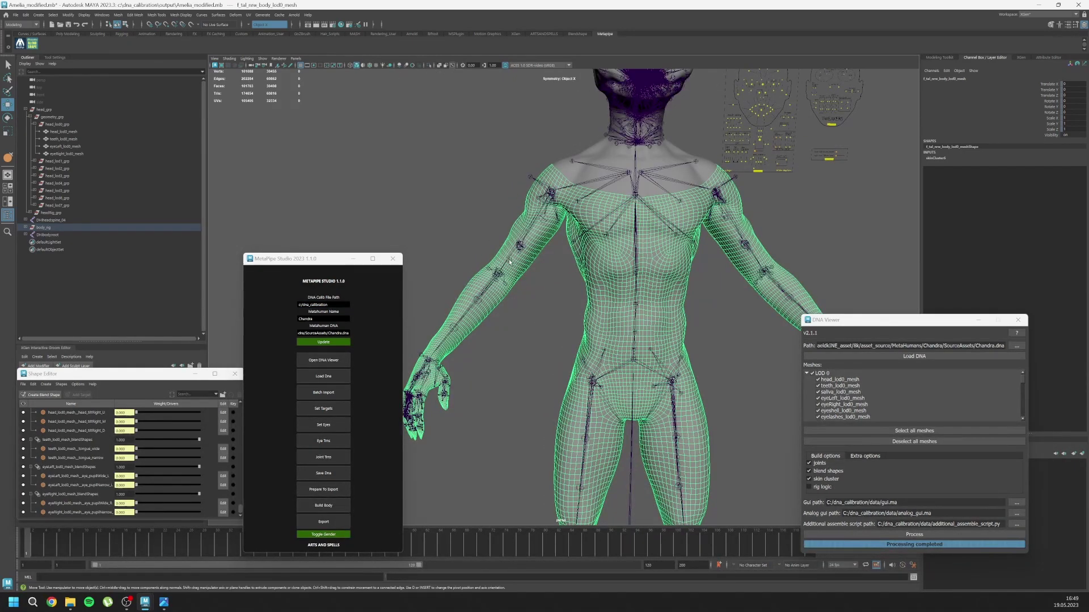
Try rotating the right upper arm joint to test the new body skinning, and undo the rotation
click(502, 258)
scroll(503, 259, down, 5)
alt+middle_drag(506, 260, 498, 210)
key(e)
mouse_move(499, 211)
mouse_down()
mouse_move(494, 188)
mouse_move(511, 219)
mouse_up()
key(ctrl+z)
key(ctrl+z)
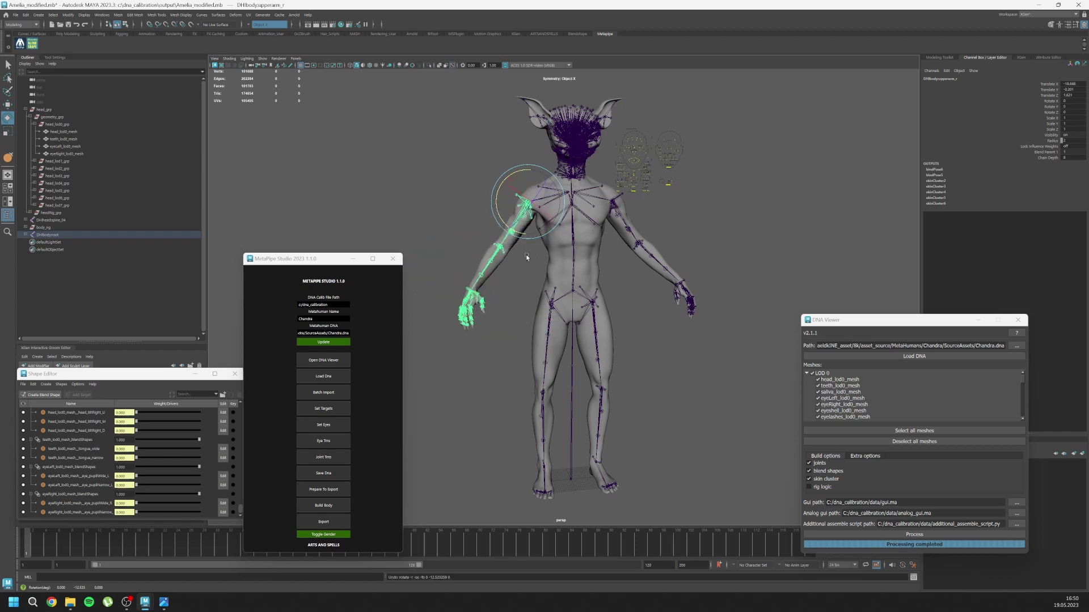
Try another rotation of the right upper arm joint and check the shoulder deformation from the front and side
scroll(500, 222, up, 3)
alt+middle_drag(513, 202, 527, 248)
scroll(528, 250, up, 1)
drag(506, 248, 475, 267)
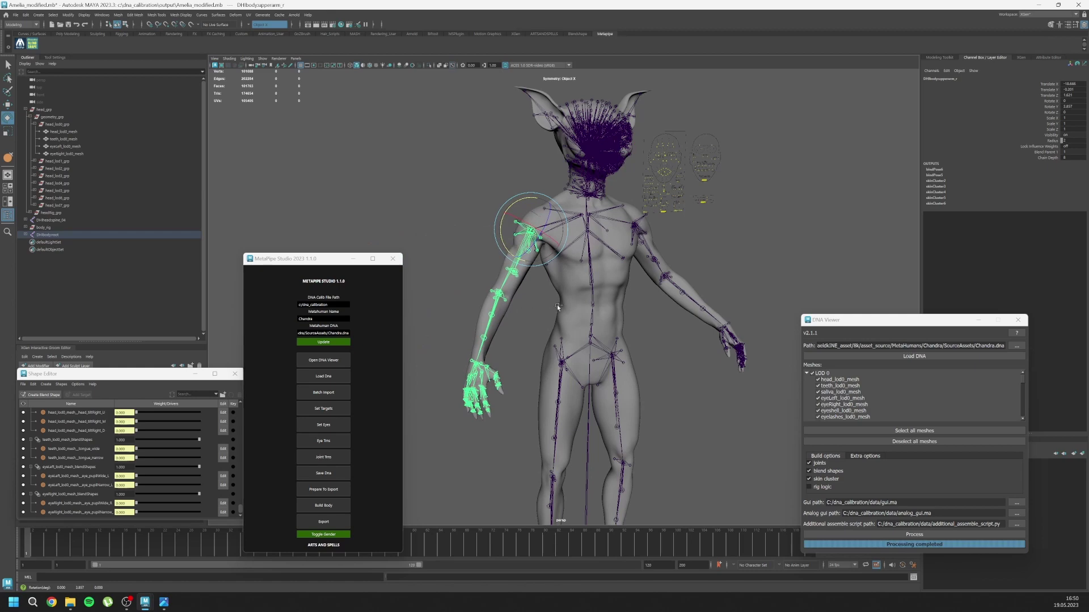
scroll(539, 293, down, 1)
scroll(539, 293, down, 1)
alt+middle_drag(538, 293, 493, 284)
alt+drag(476, 292, 529, 312)
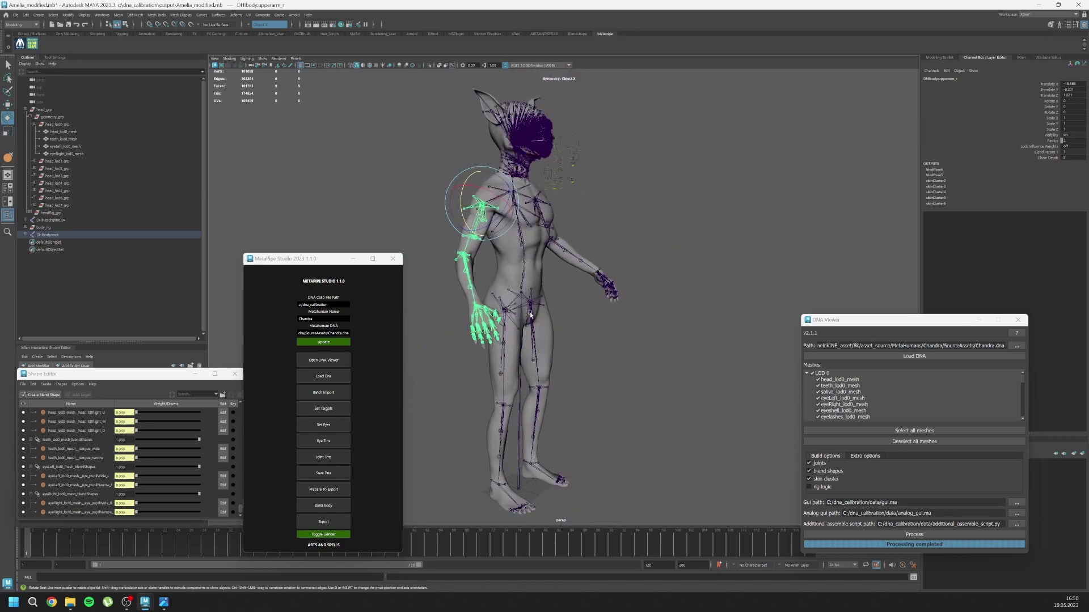
Try the right calf joint on the body rig to check the leg, and clear the selection
scroll(517, 346, up, 1)
alt+middle_drag(517, 346, 556, 239)
scroll(557, 239, down, 2)
click(556, 239)
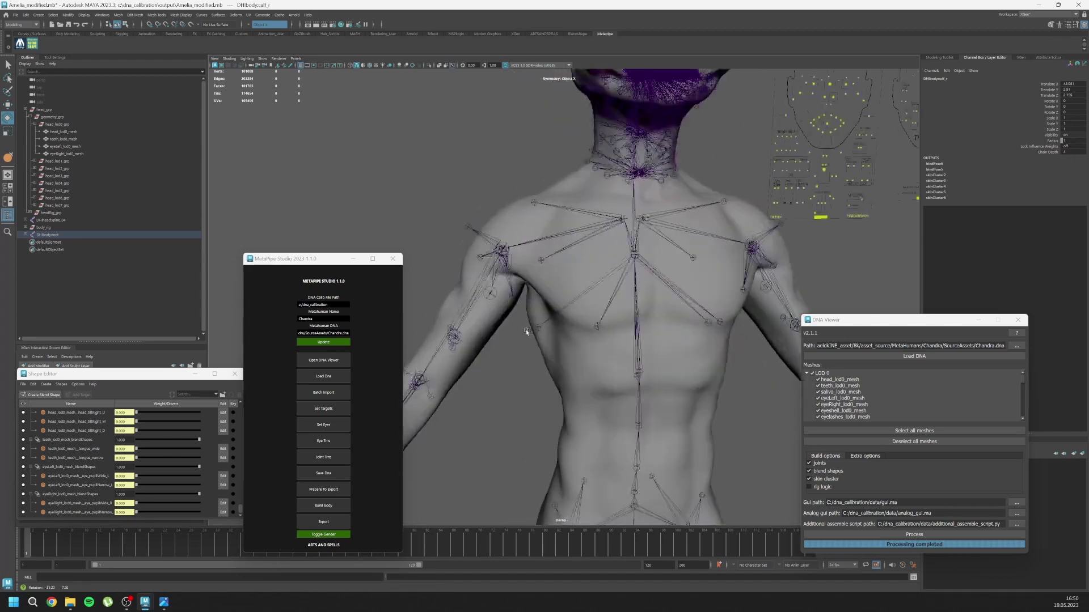
scroll(541, 328, down, 4)
alt+middle_drag(541, 329, 535, 290)
scroll(535, 290, down, 1)
scroll(535, 290, up, 2)
alt+drag(535, 290, 518, 311)
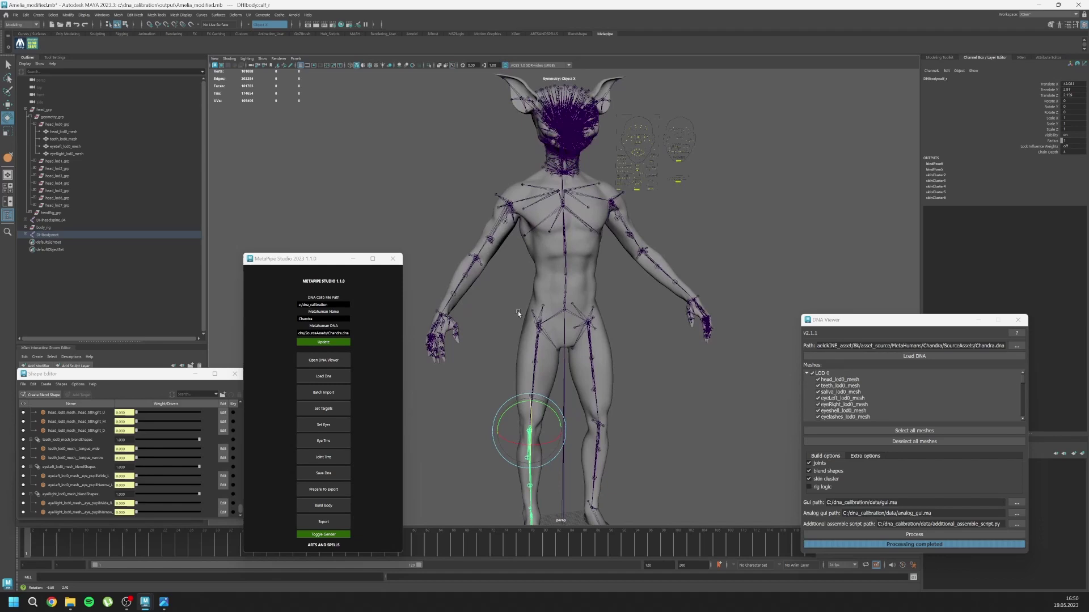
scroll(518, 311, down, 3)
click(461, 501)
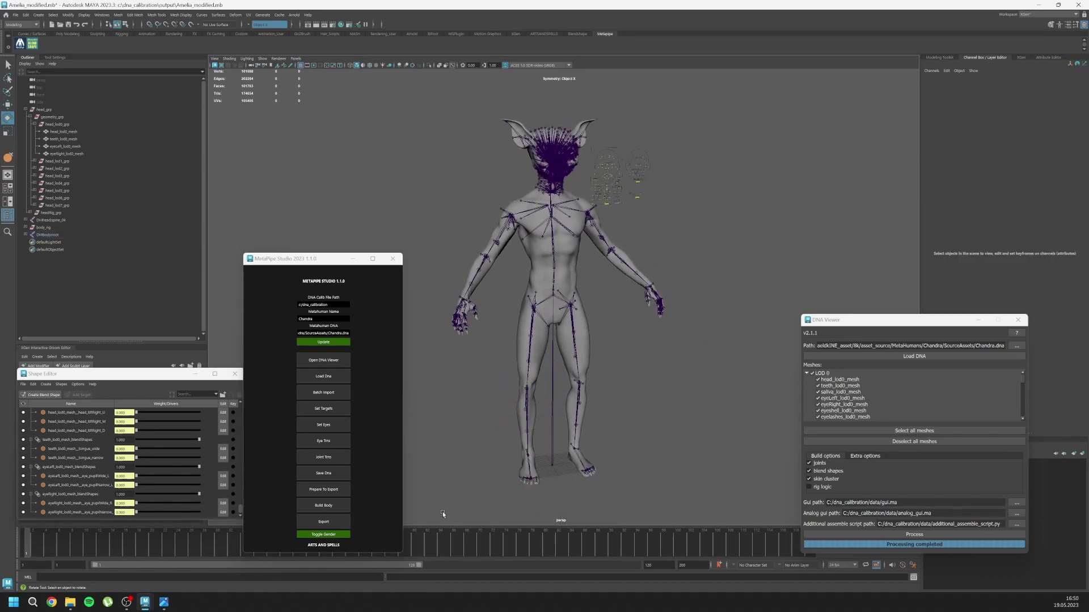
Export the body rig with MetaPipe Studio's Export and dismiss the export warnings
click(330, 522)
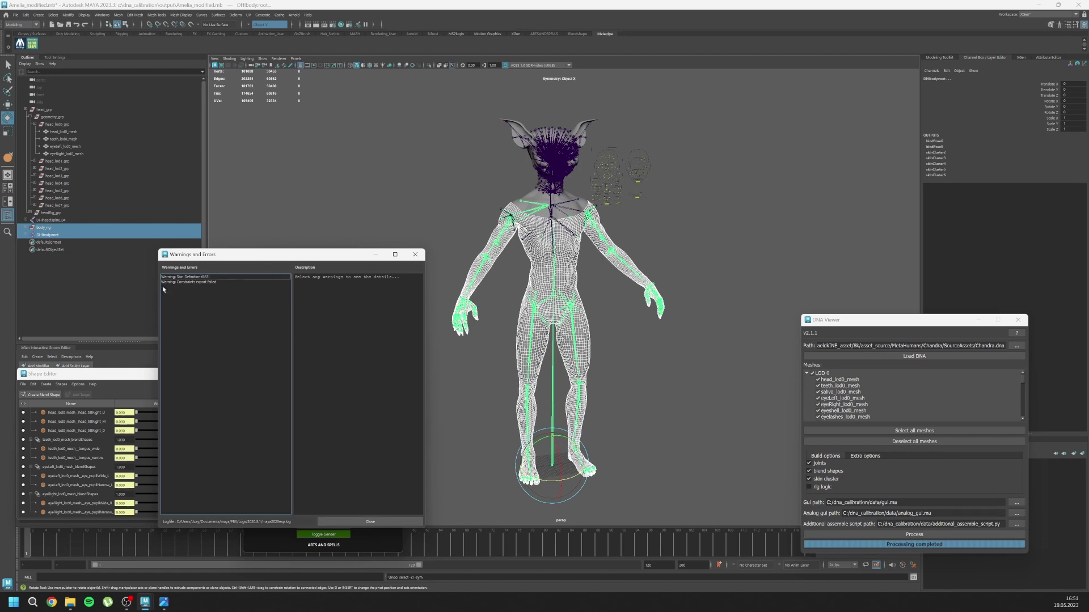
click(371, 522)
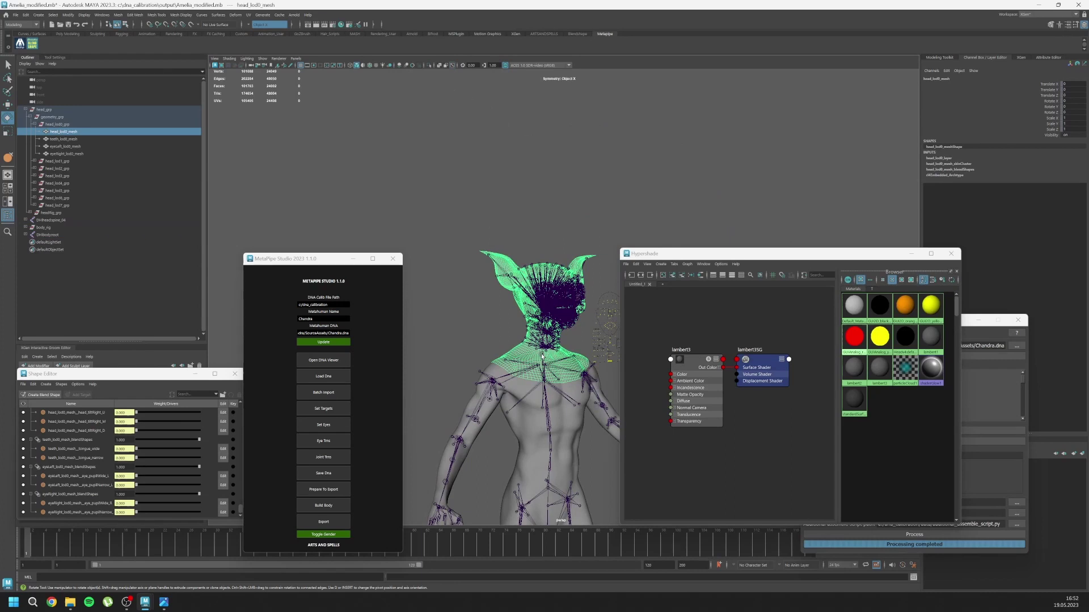
Delete the head groups head_lod1_grp through head_lod7_grp, keeping only the LOD 0 head, and close the Hypershade
click(64, 161)
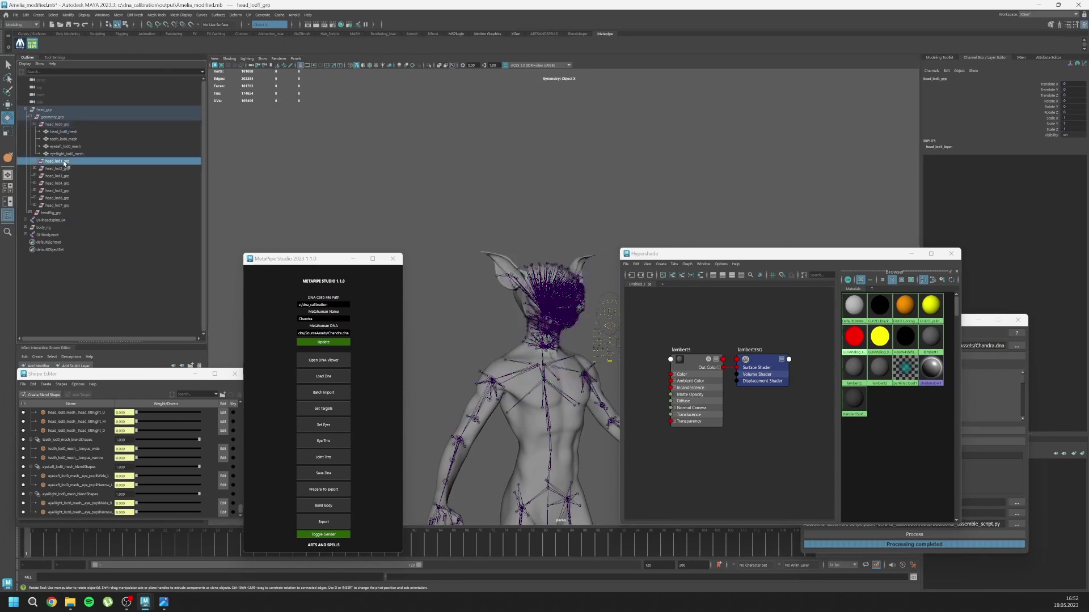
shift+click(62, 205)
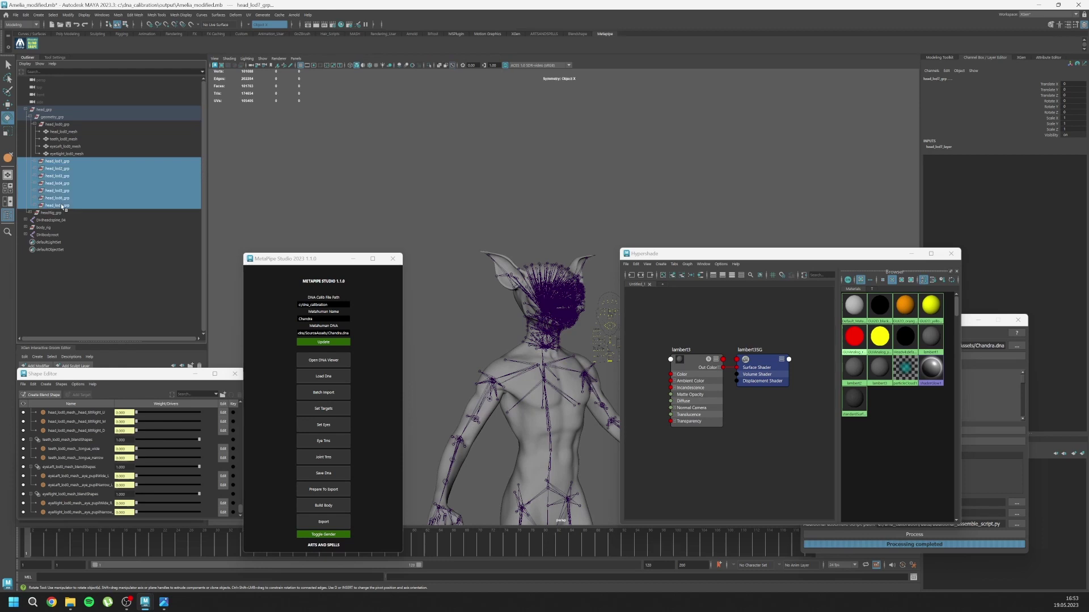
key(Delete)
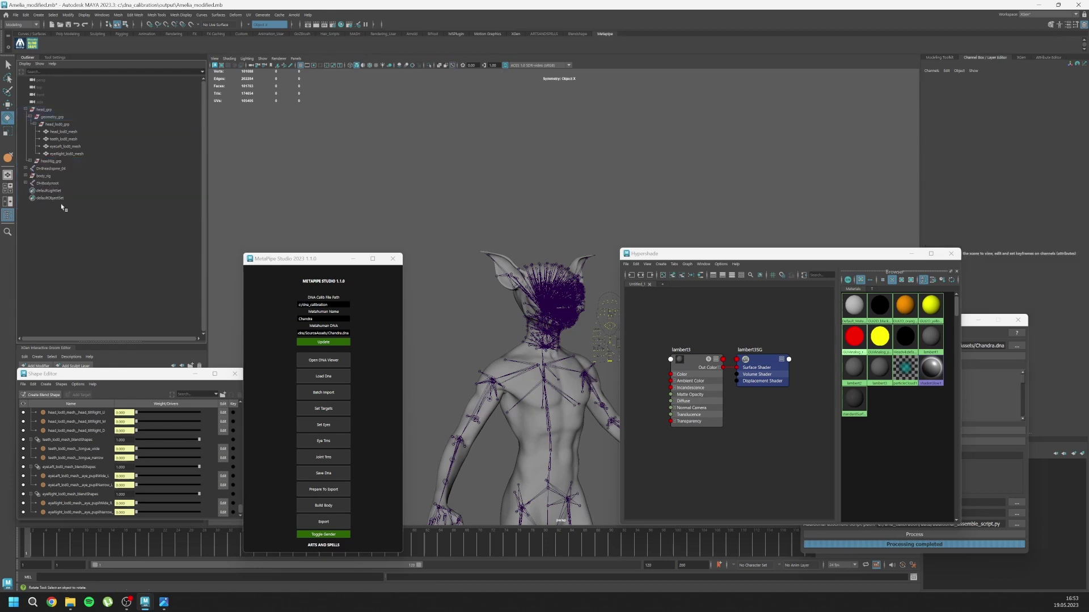
click(948, 254)
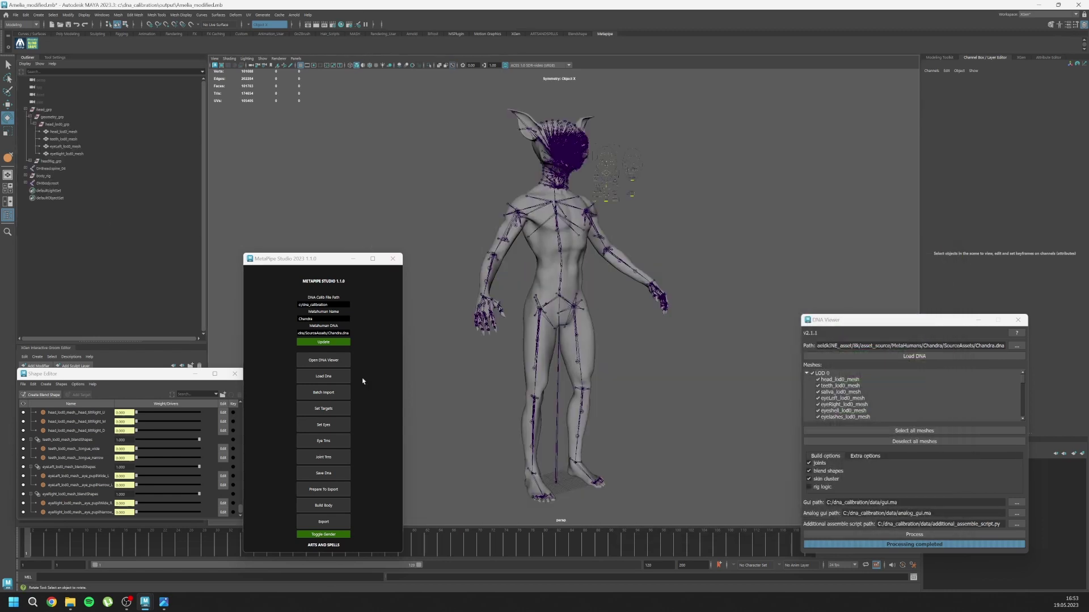